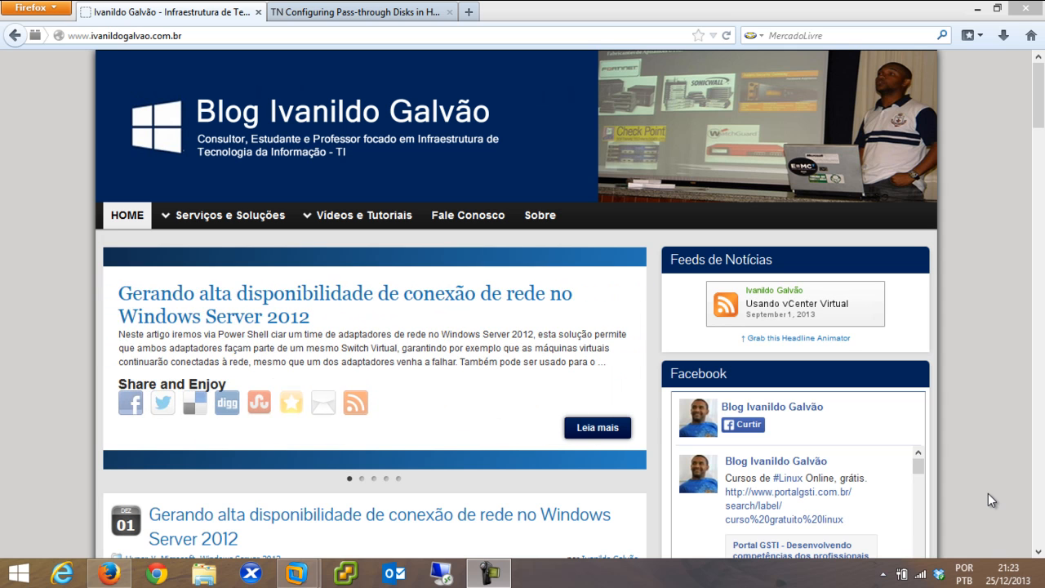
Switch to the TechNet 'Configuring Pass-through Disks in Hyper-V' article tab and select its URL
left_click(388, 17)
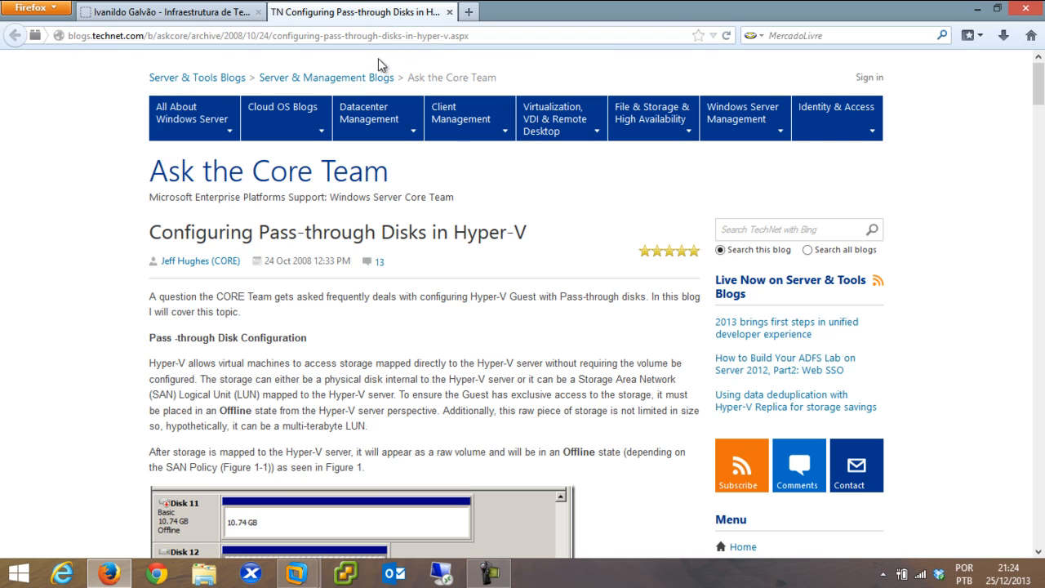
left_click(403, 39)
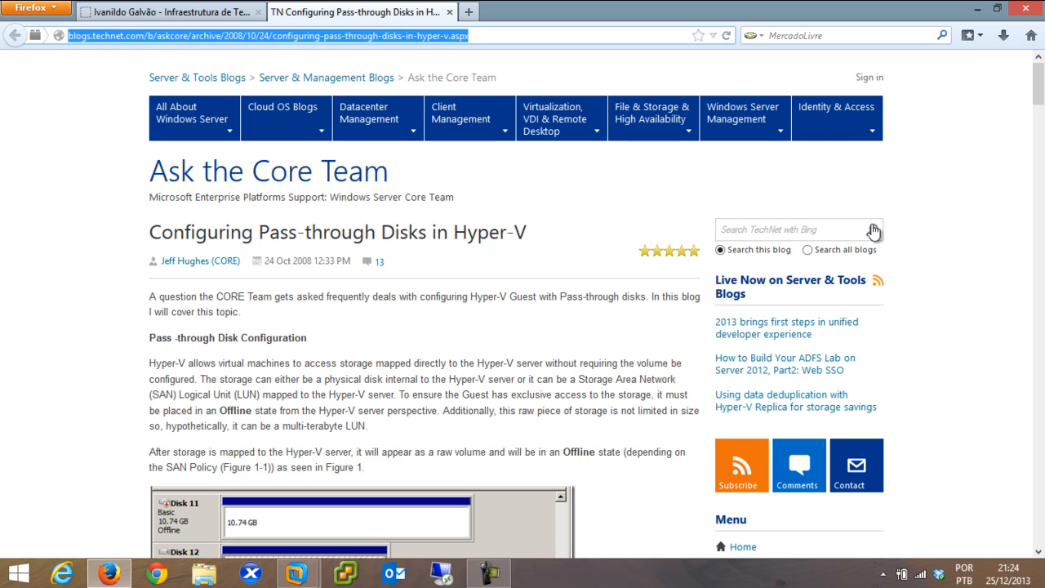
mouse_move(1042, 88)
left_mouse_down()
mouse_move(1042, 114)
mouse_move(1043, 54)
mouse_move(1038, 355)
mouse_move(1040, 81)
left_mouse_up()
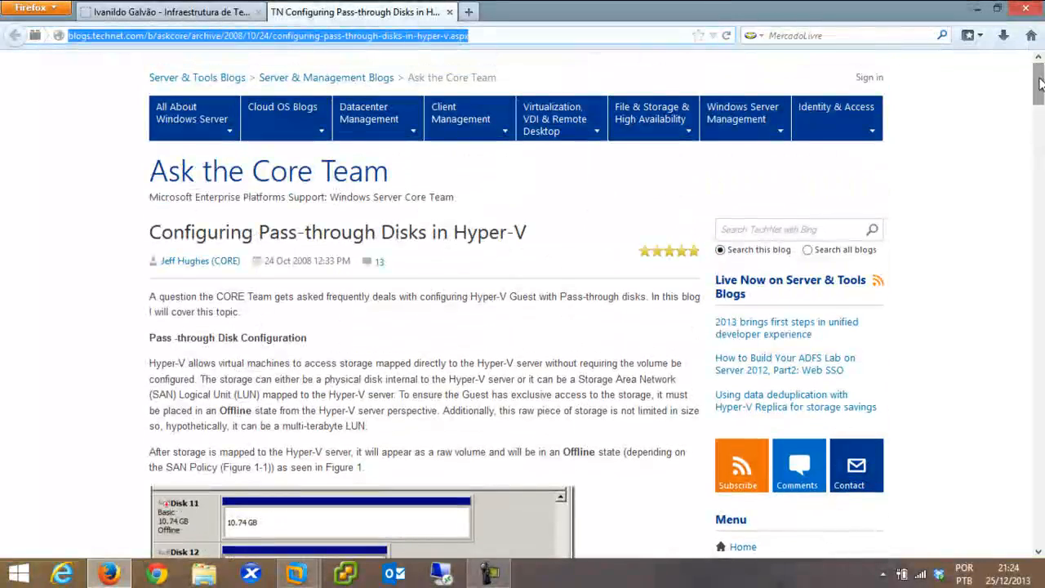
Go back to the blog's home page tab and scroll through its posts
left_click(190, 15)
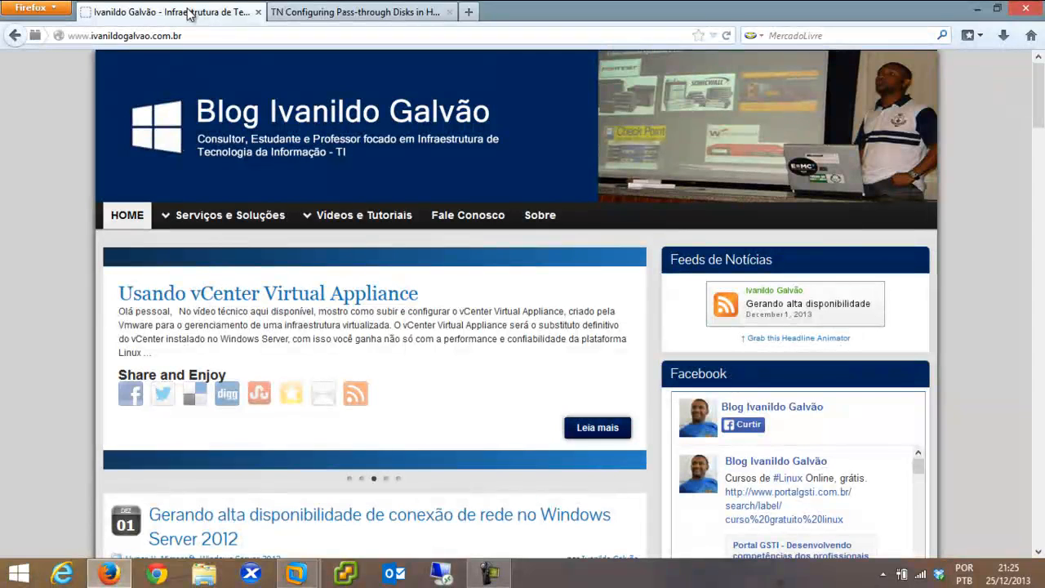
mouse_move(438, 278)
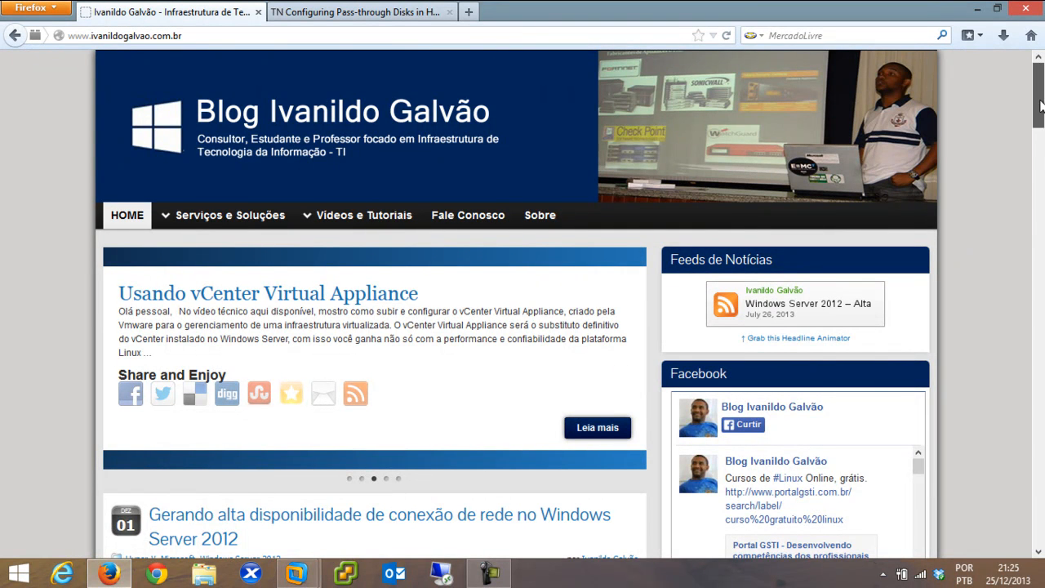
scroll(839, 250, "down", 5)
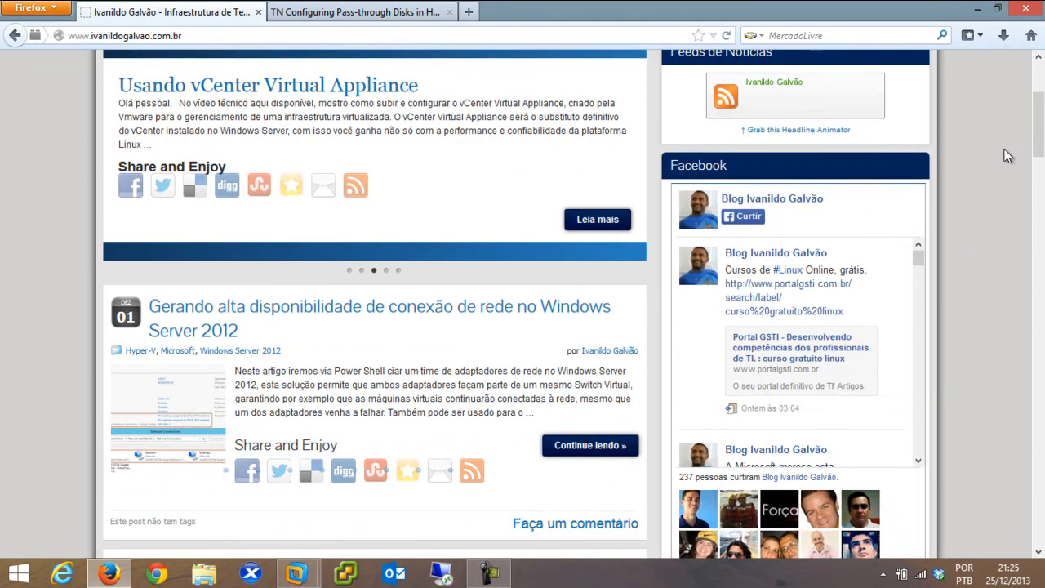
left_click_drag(1041, 148, 1039, 86)
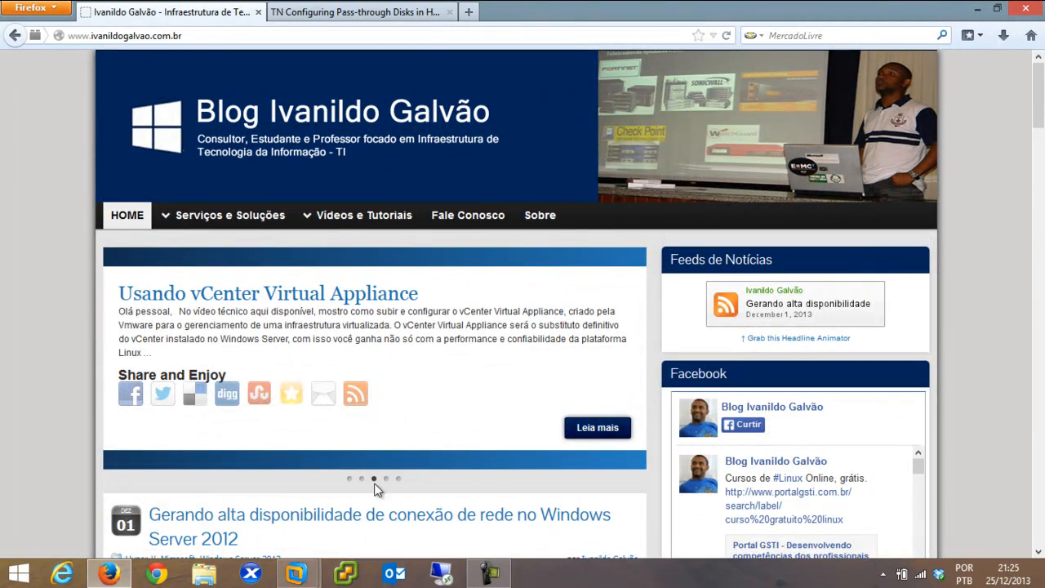
mouse_move(295, 573)
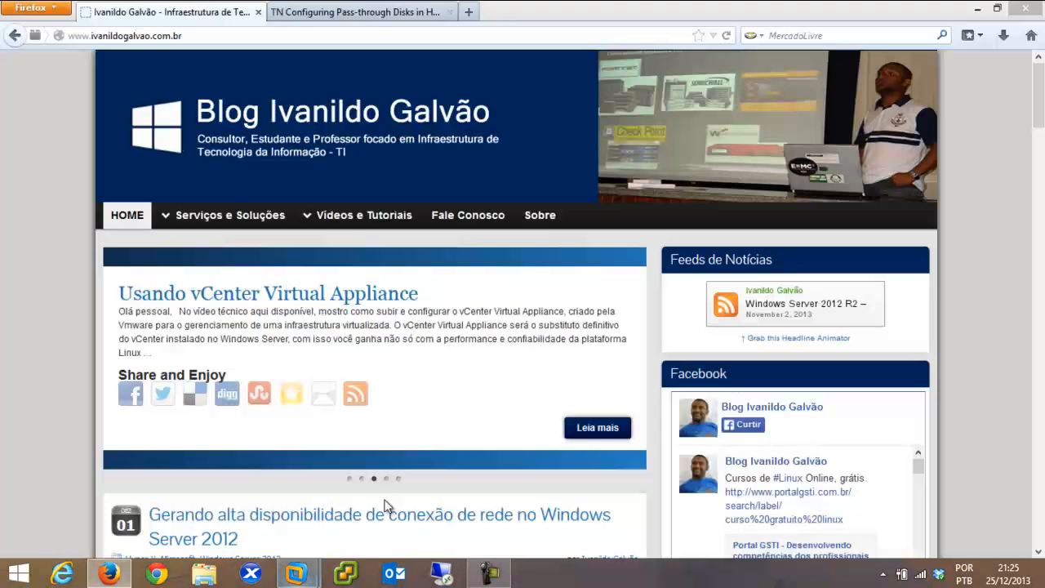
Exit the FreeNAS shell to its console setup menu, then switch to the W2K12R2 VM
left_click(388, 506)
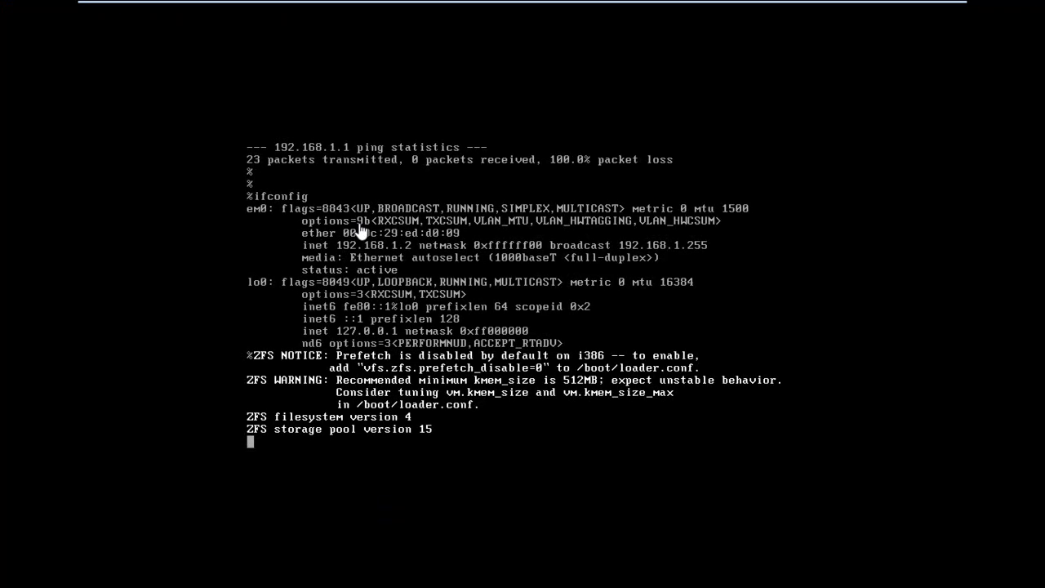
left_click(472, 426)
key("Return")
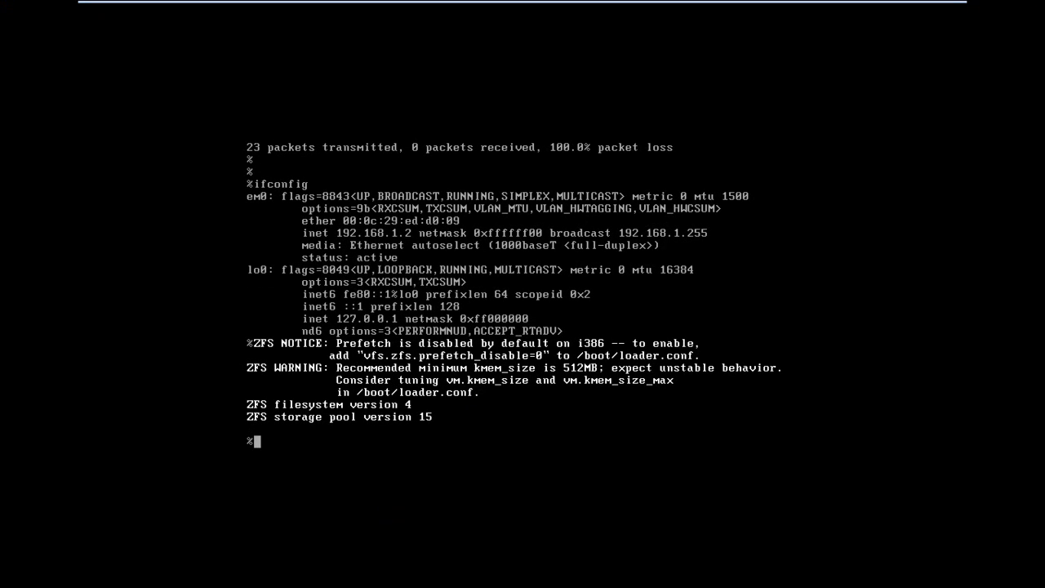
type("exit")
key("Return")
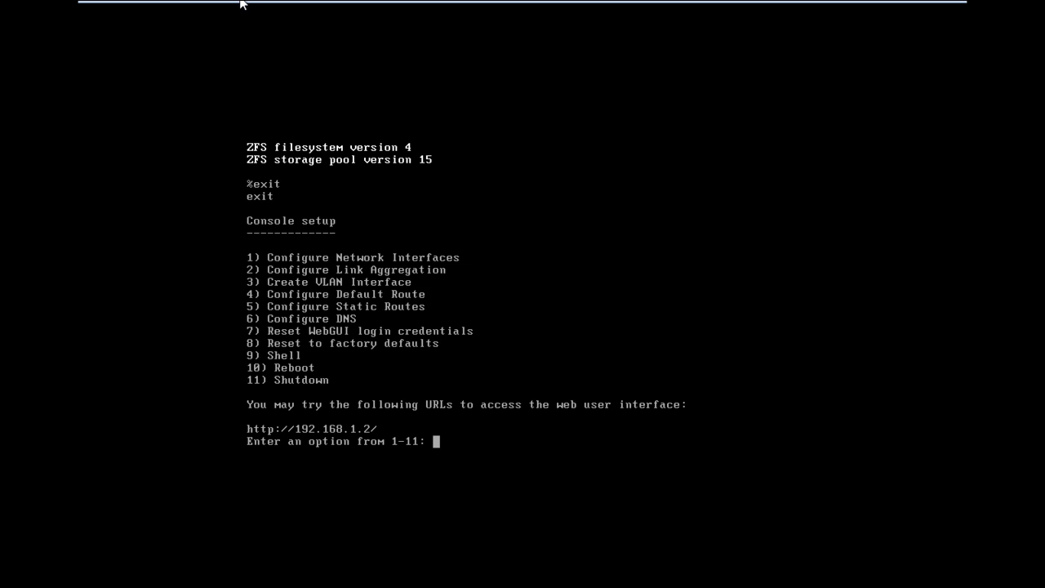
mouse_move(243, 4)
left_click(142, 17)
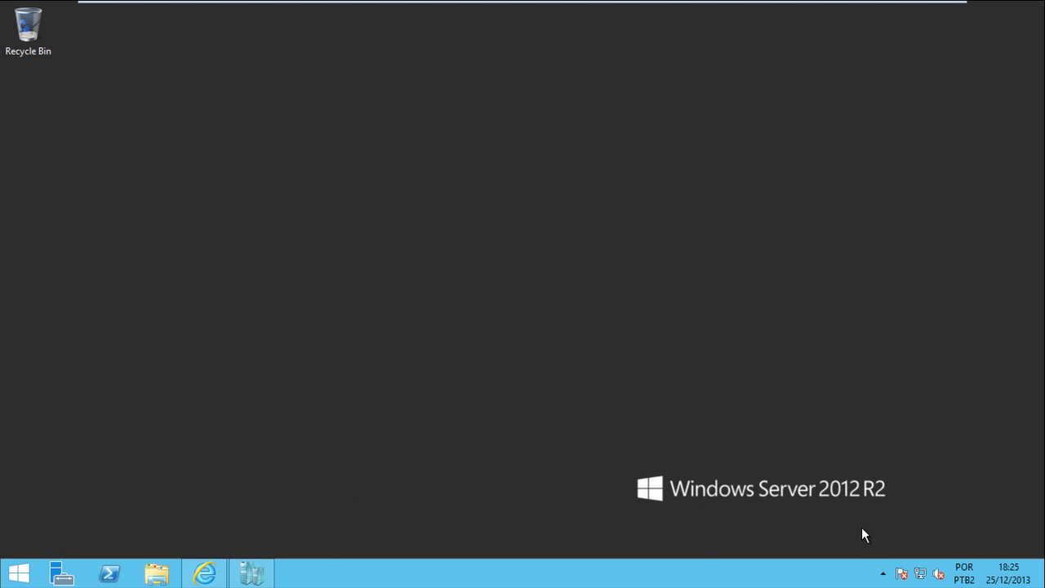
left_click(252, 574)
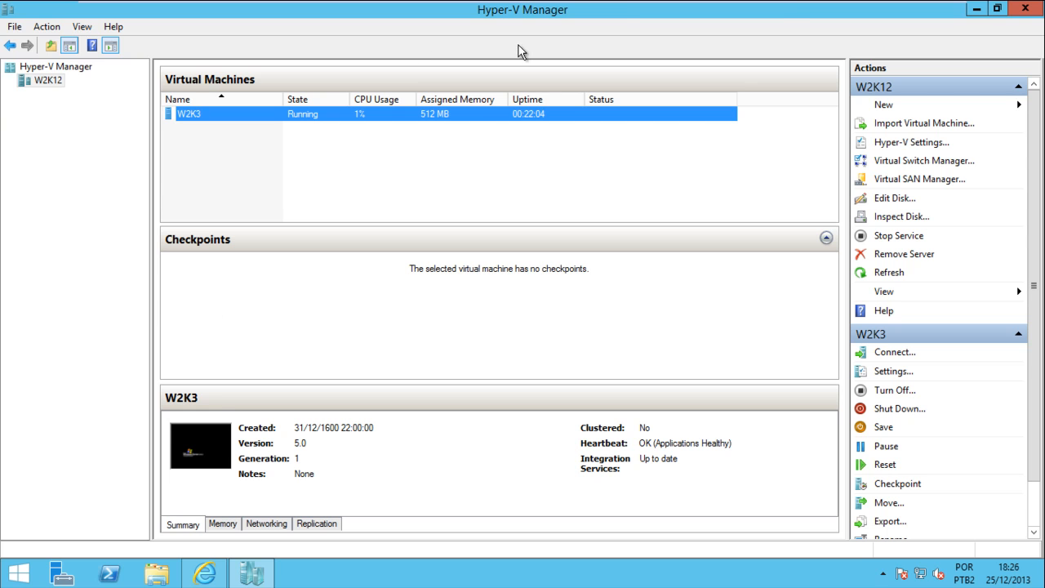
left_click(978, 9)
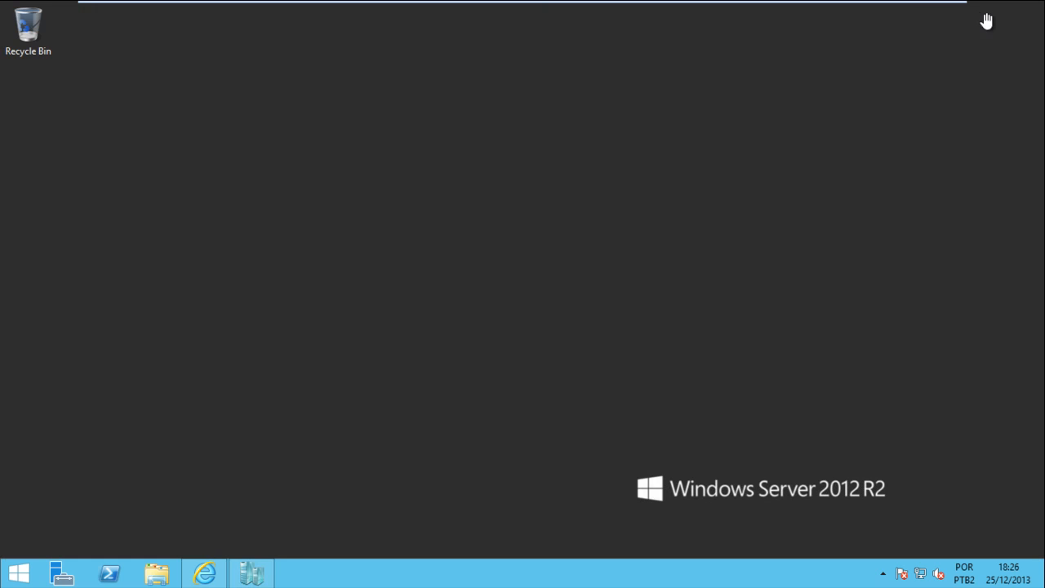
left_click(217, 582)
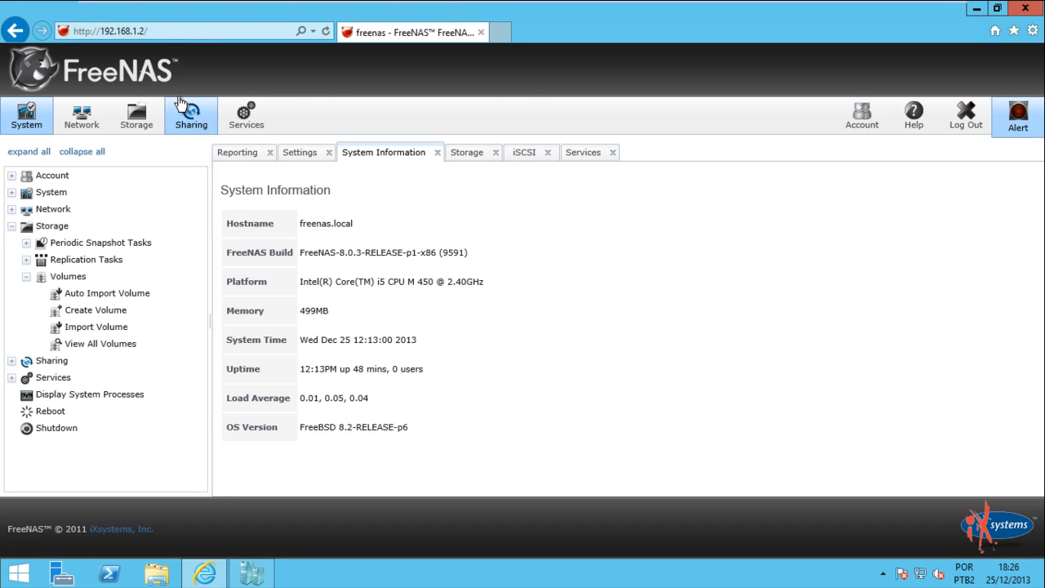
left_click(180, 33)
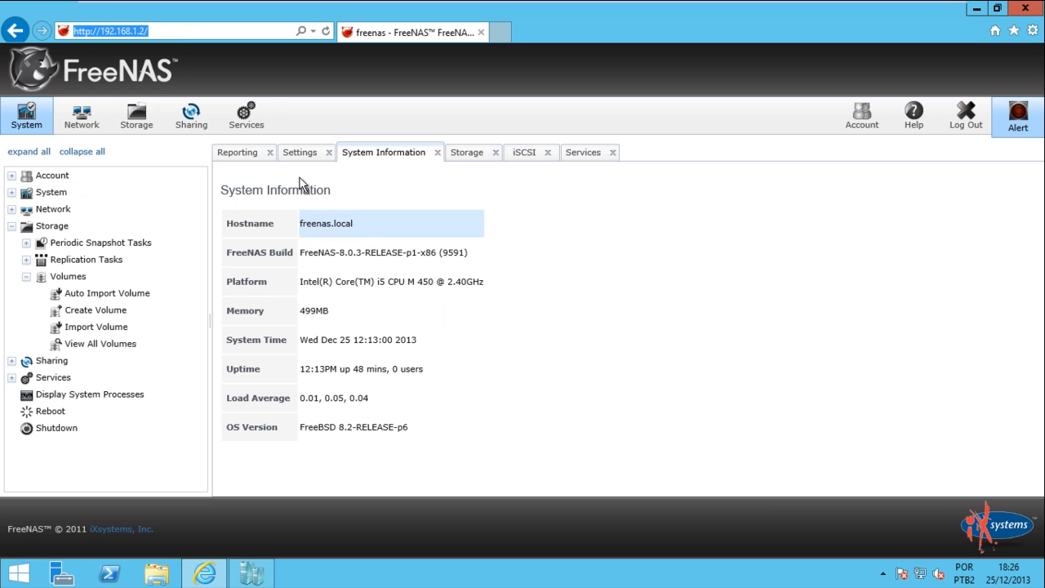
left_click(245, 130)
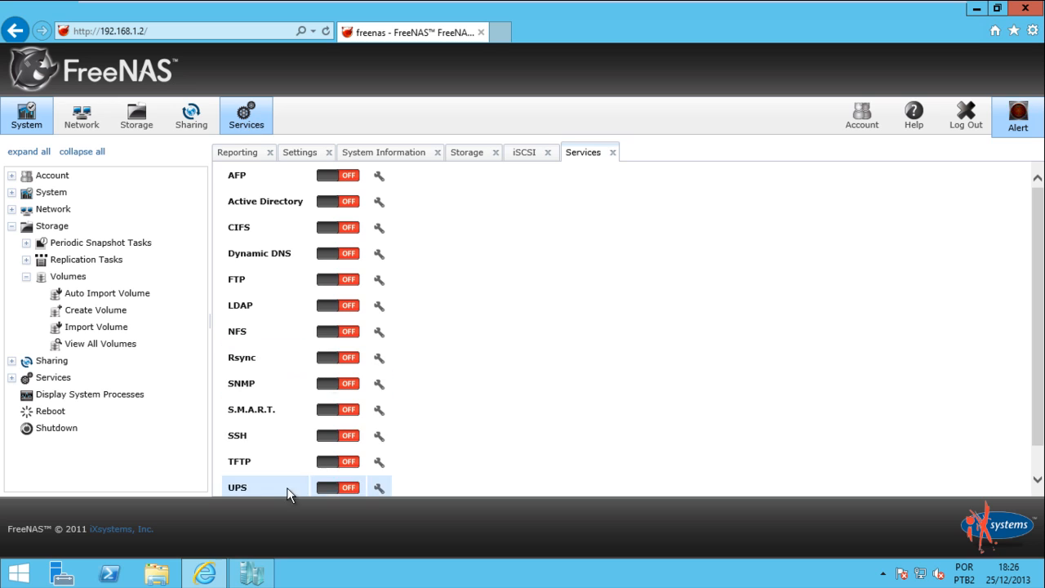
left_click(1038, 479)
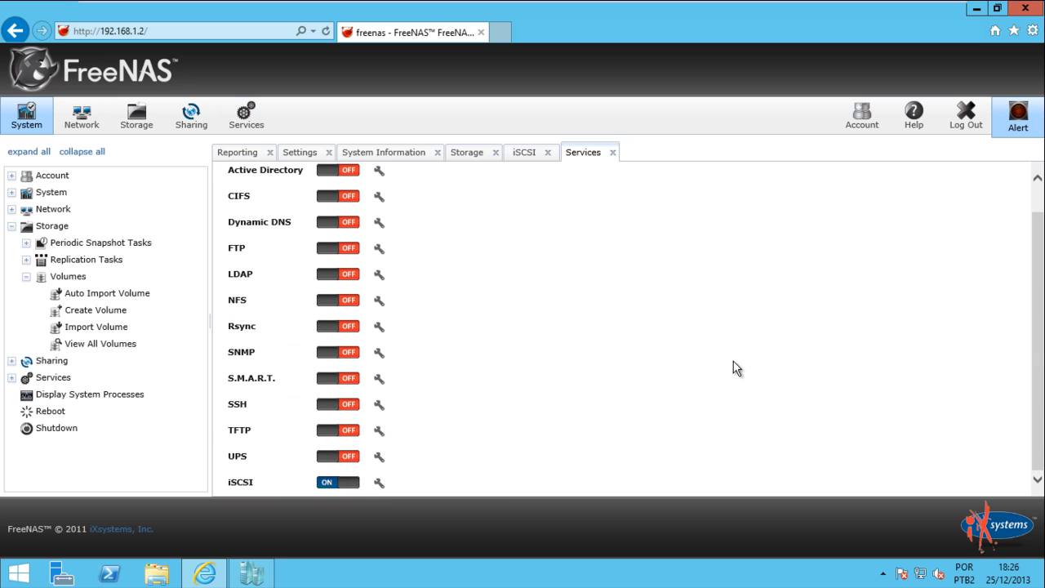
left_click(379, 485)
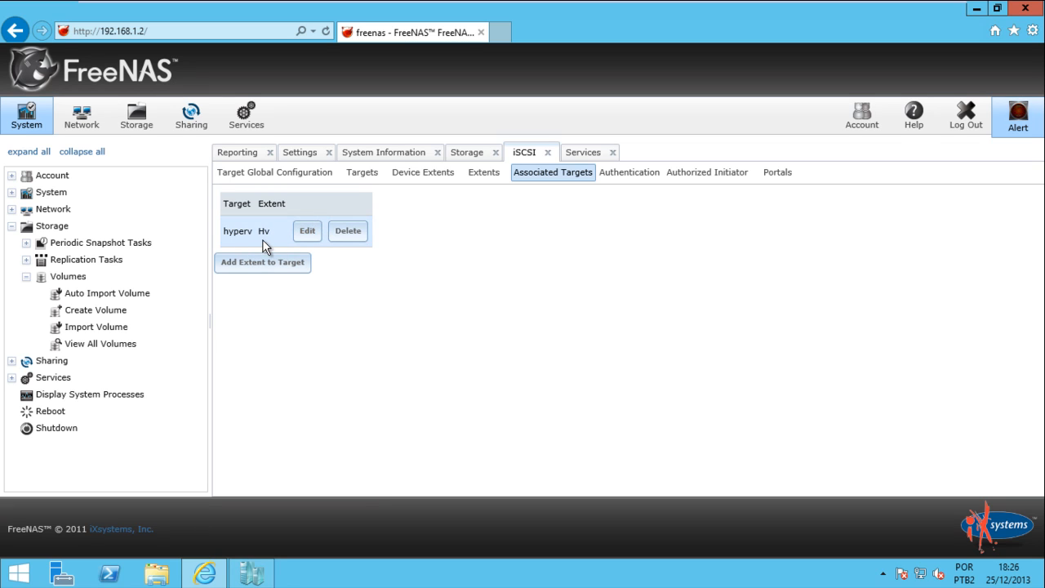
left_click(370, 178)
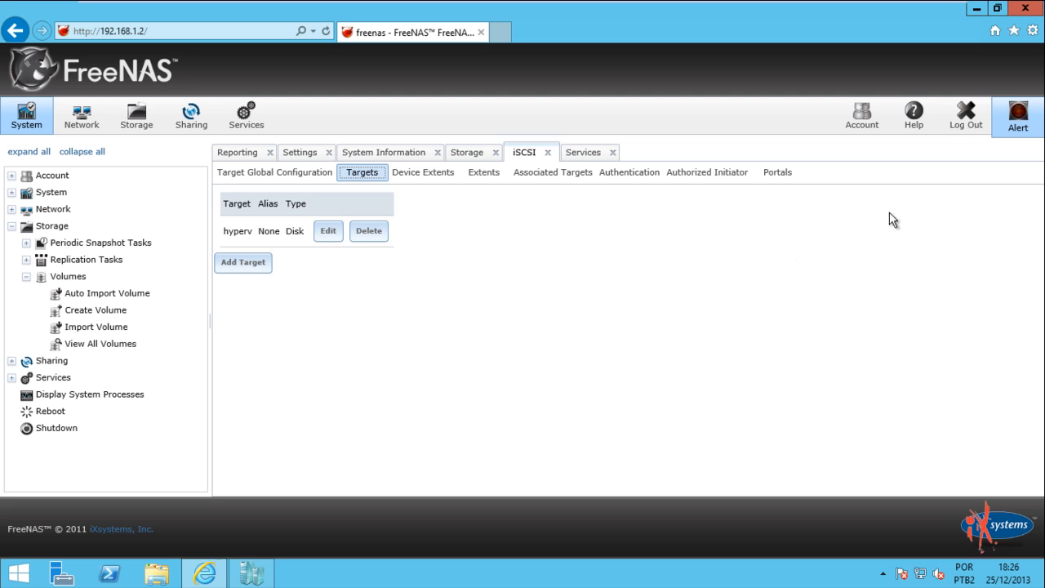
left_click(977, 10)
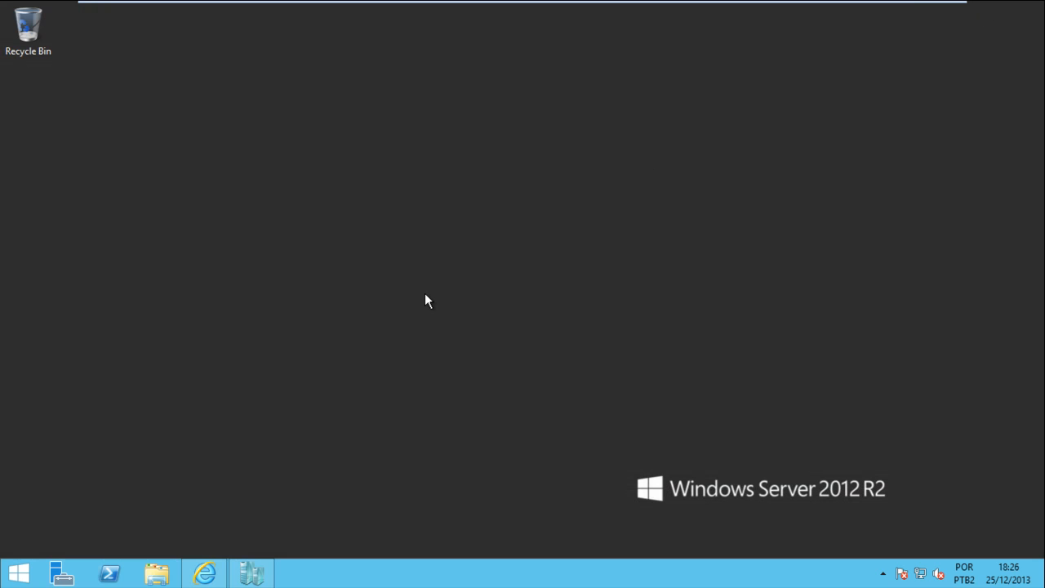
Connect to the W2K3 virtual machine and unlock it with Ctrl+Alt+Del and the password
left_click(252, 573)
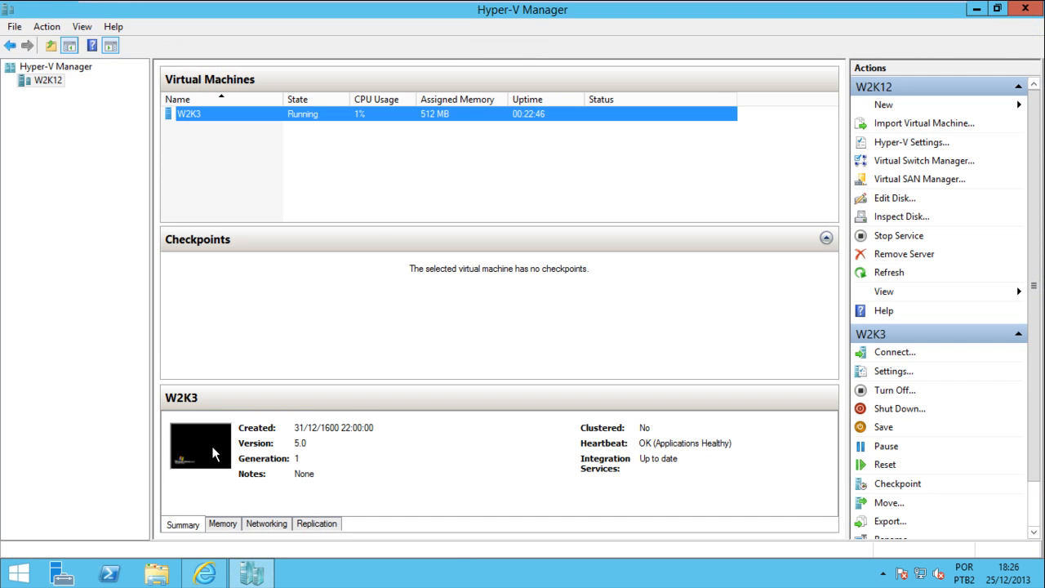
double_click(211, 446)
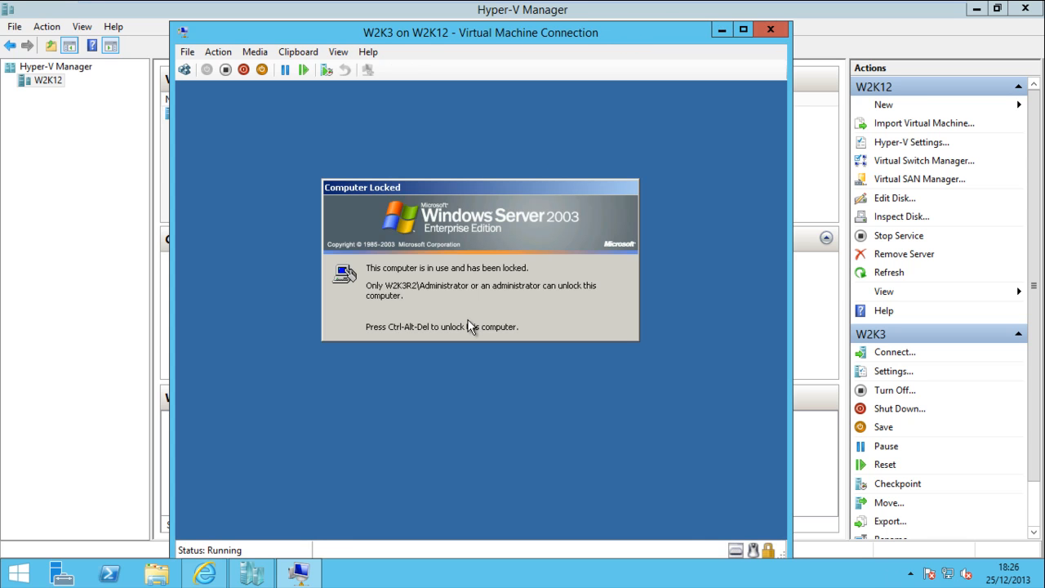
left_click(184, 71)
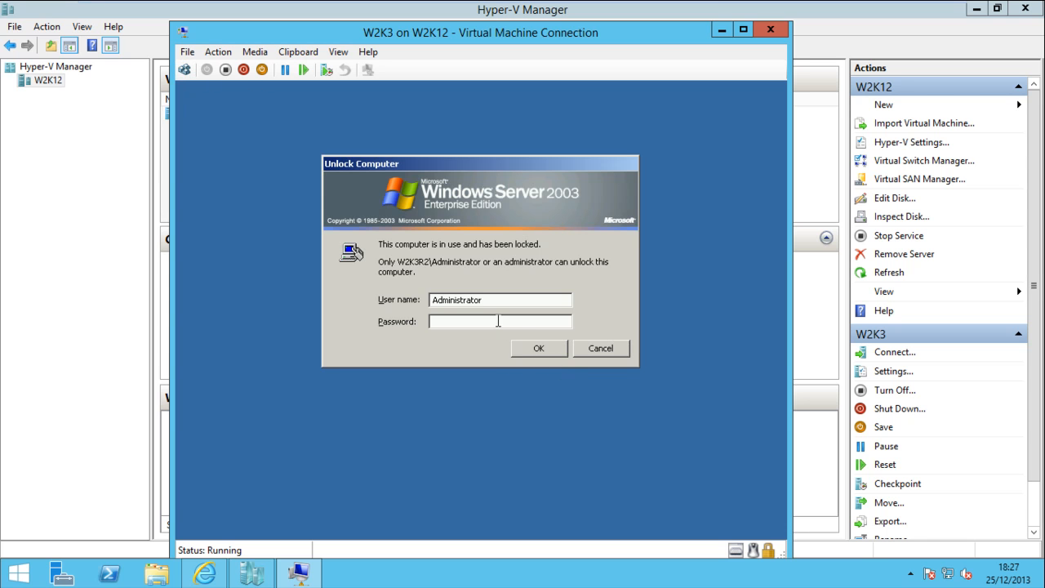
type("•••")
type("rd1")
key("Return")
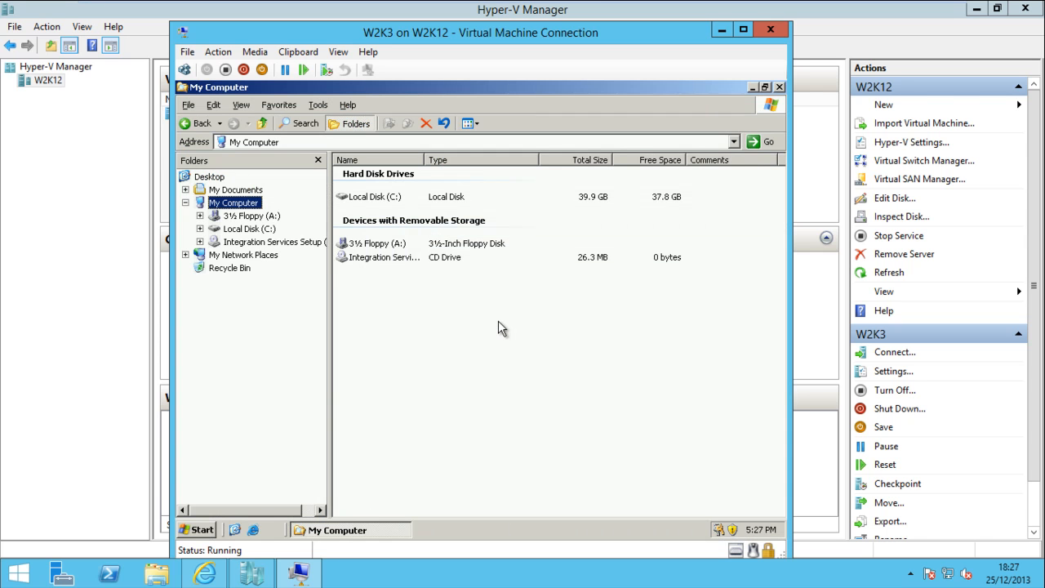
Browse the guest's C: and D: drives, then minimize the folder and connection windows
left_click(249, 230)
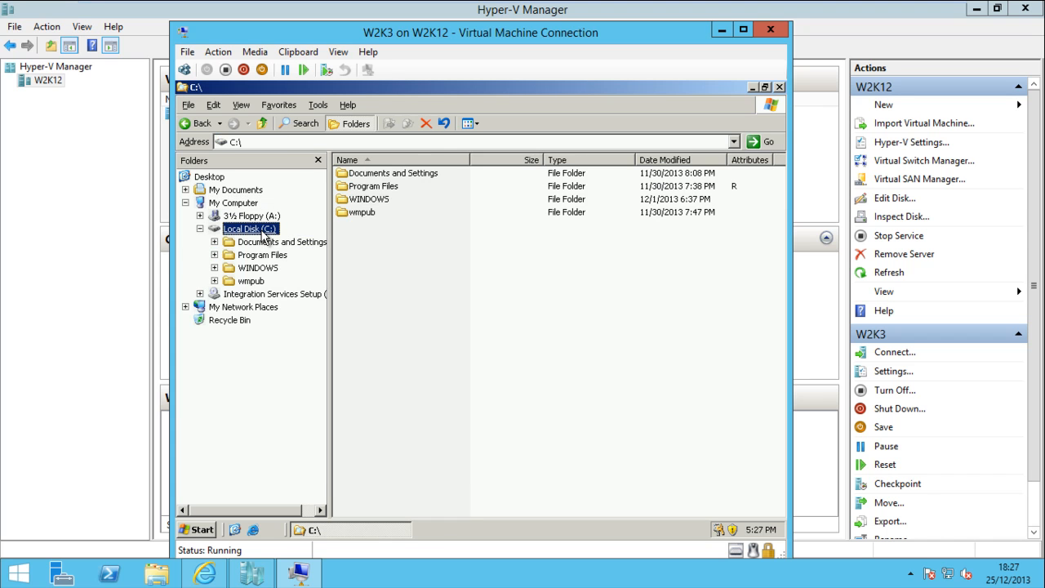
left_click(263, 296)
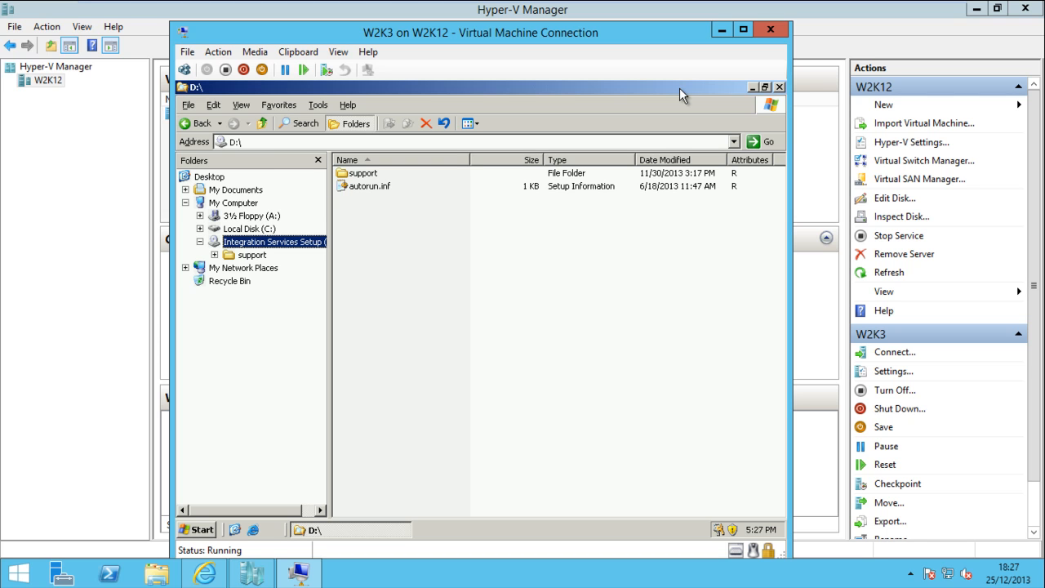
left_click(752, 87)
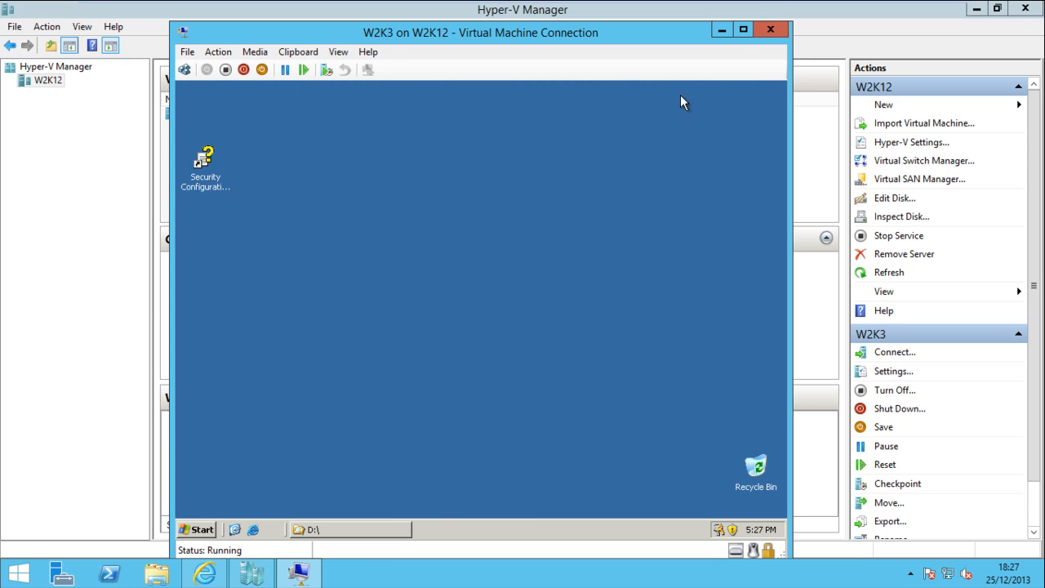
left_click(722, 31)
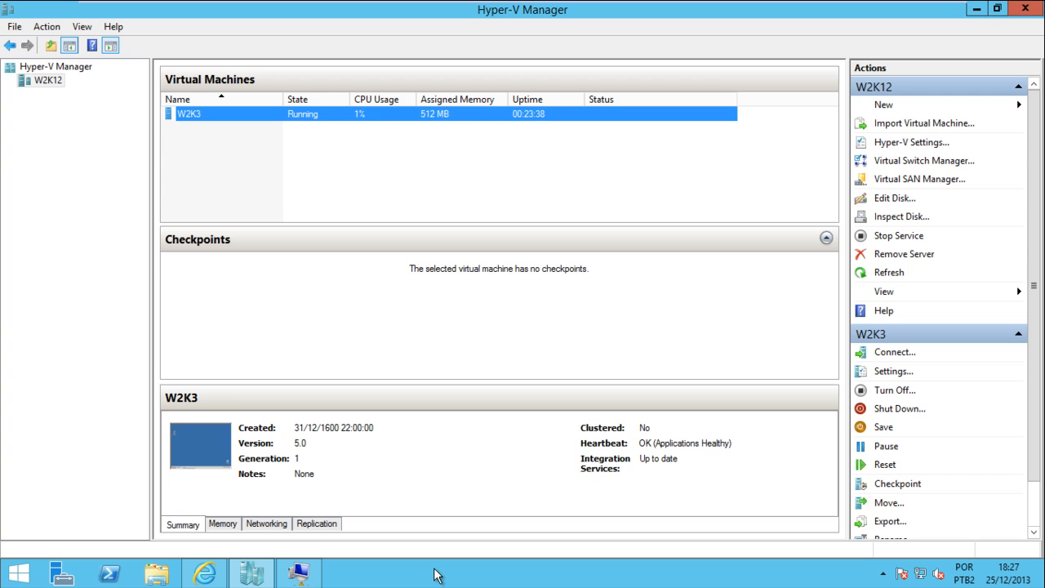
Launch iSCSI Initiator and quick-connect to the target at 192.168.1.2
key("super")
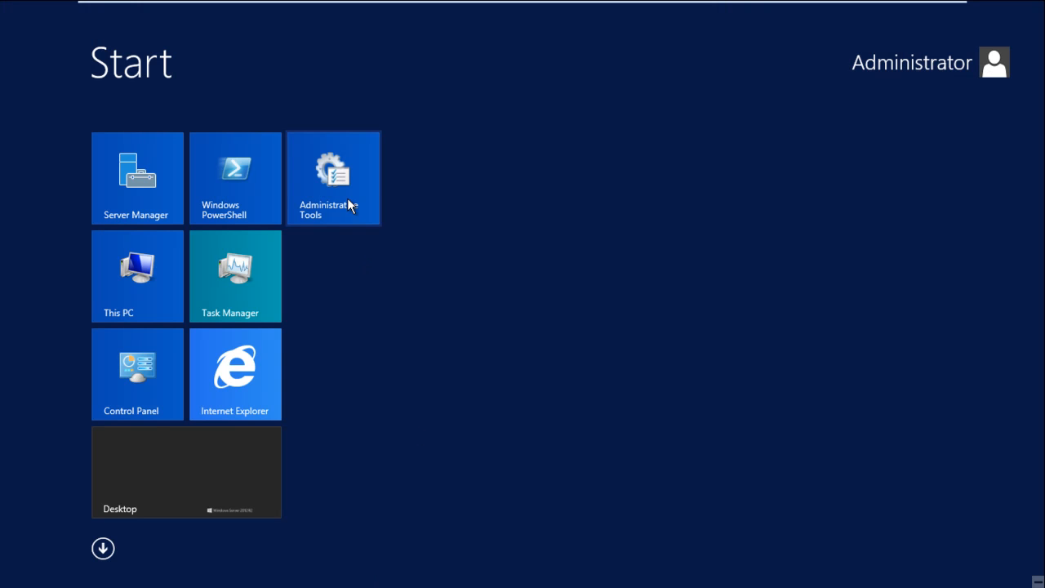
left_click(348, 200)
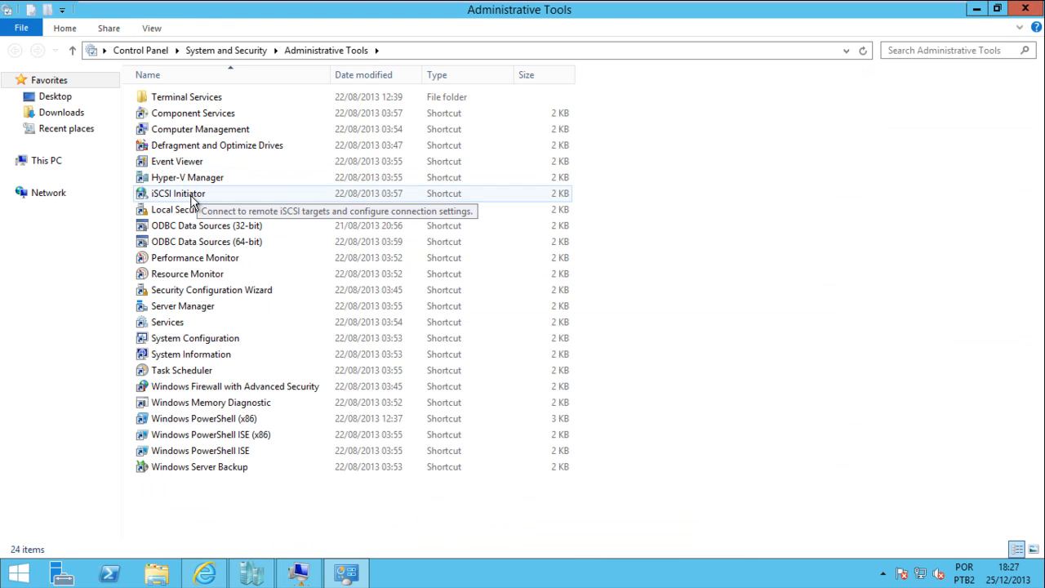
double_click(198, 195)
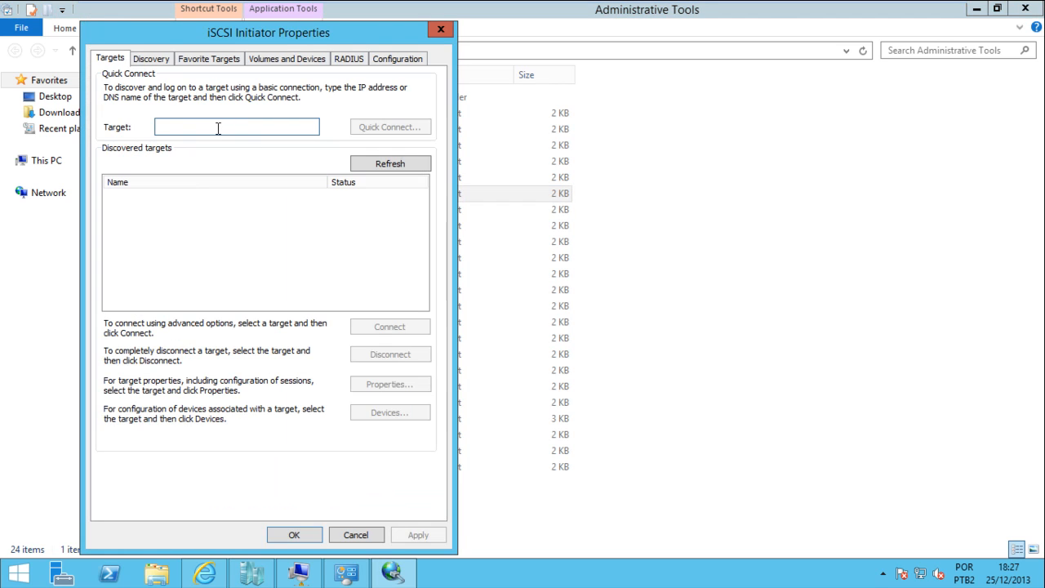
type("192")
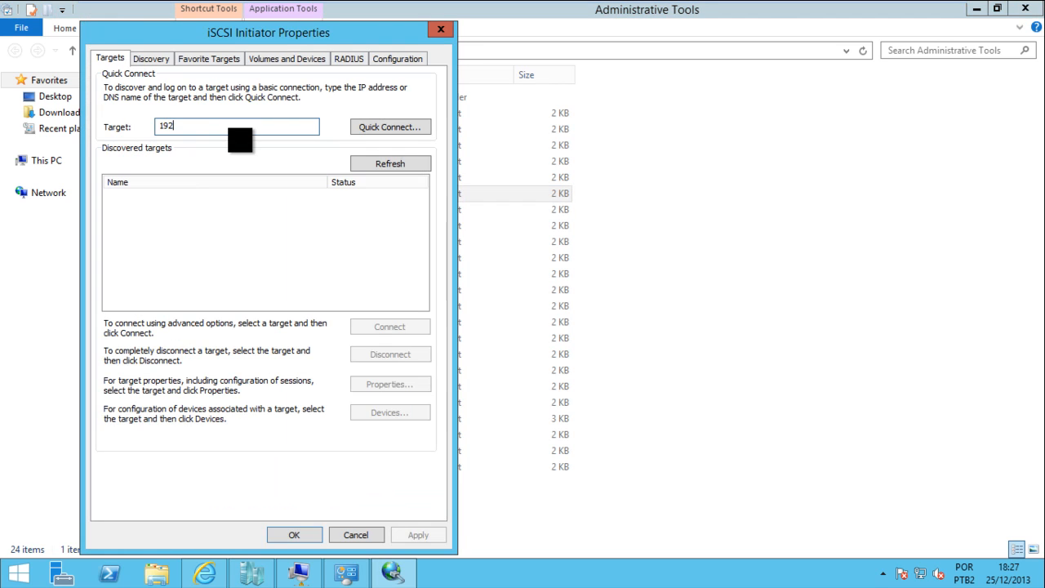
type(".168.1.2")
left_click(398, 126)
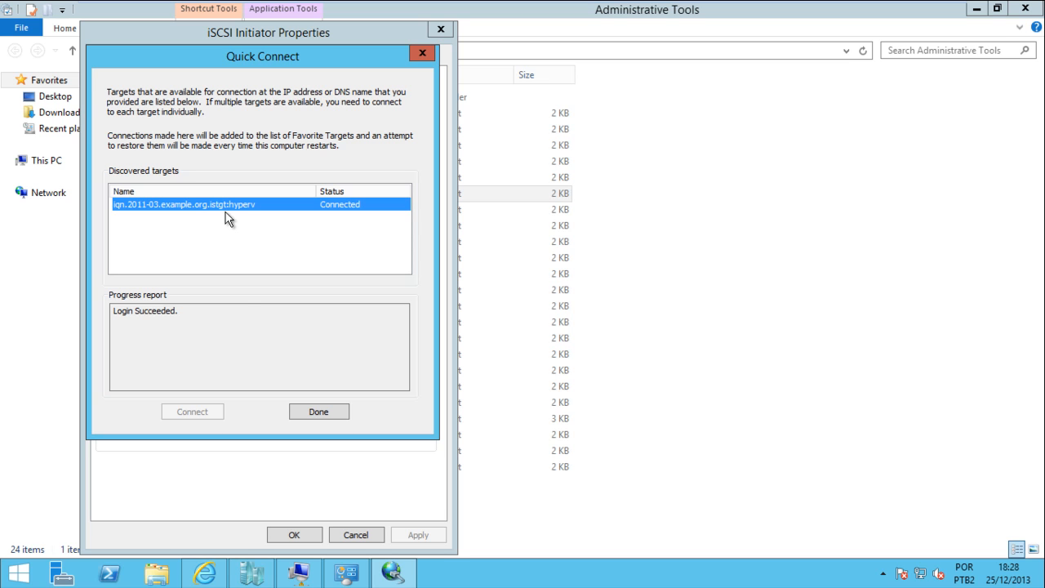
left_click(327, 414)
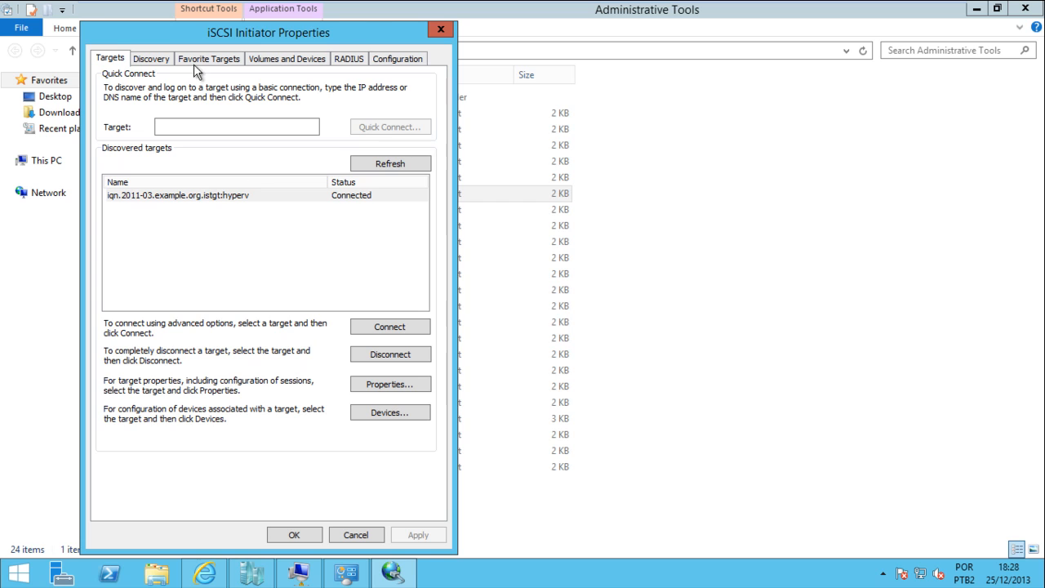
Auto-configure the iSCSI disk in Volumes and Devices and close the iSCSI settings
left_click(155, 60)
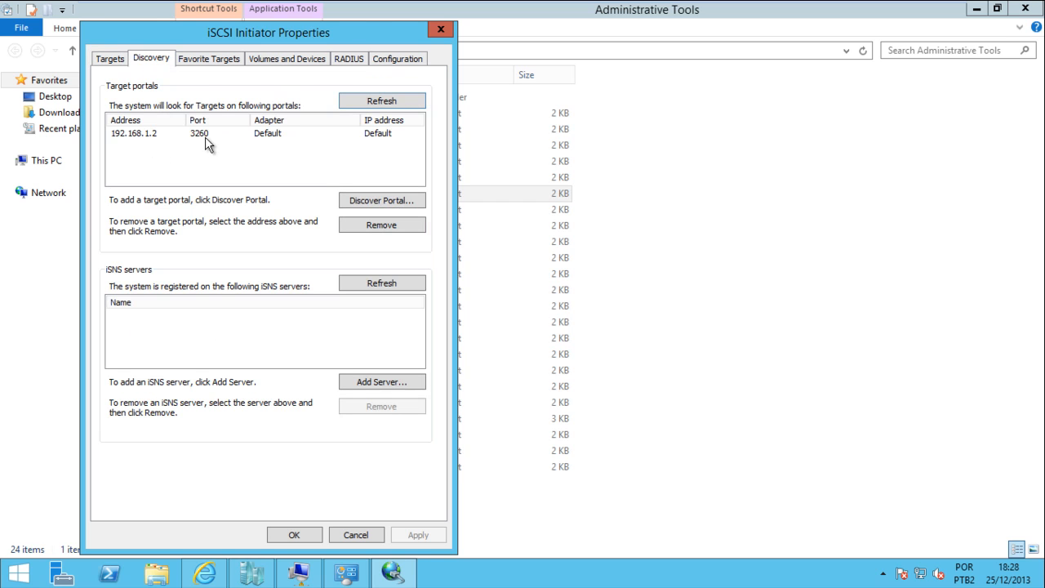
left_click(279, 60)
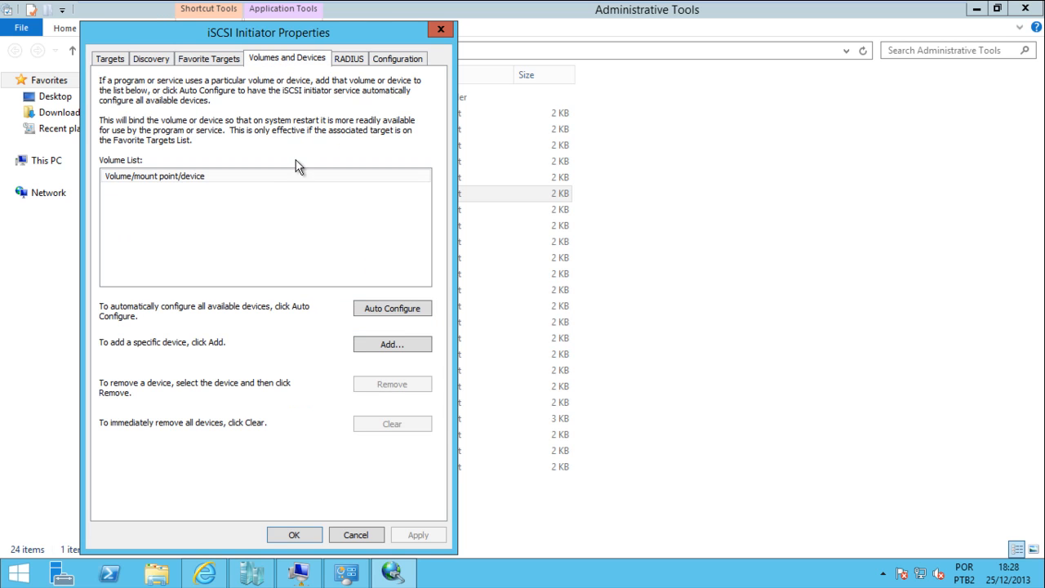
left_click(387, 316)
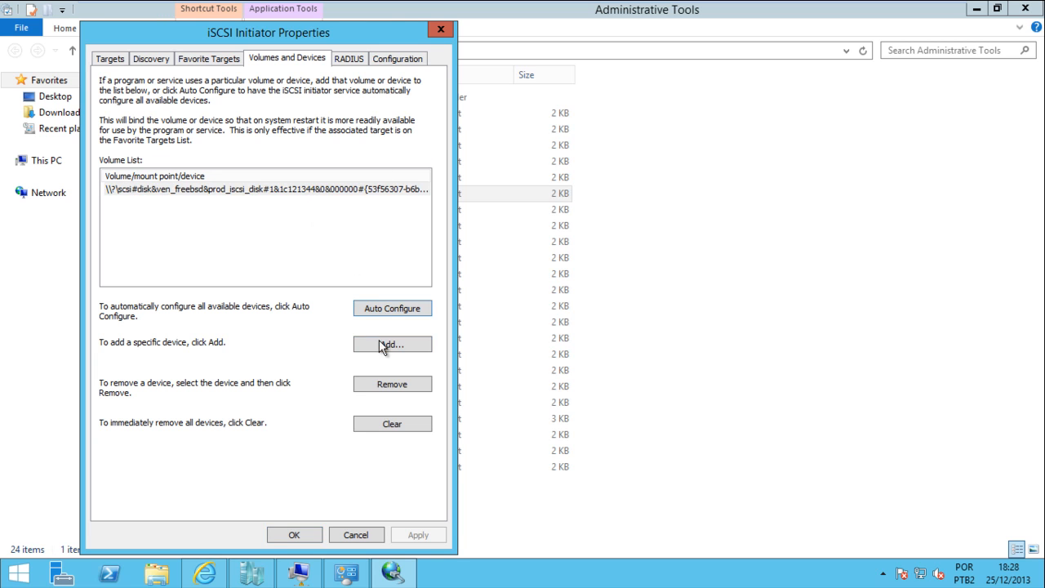
left_click(299, 537)
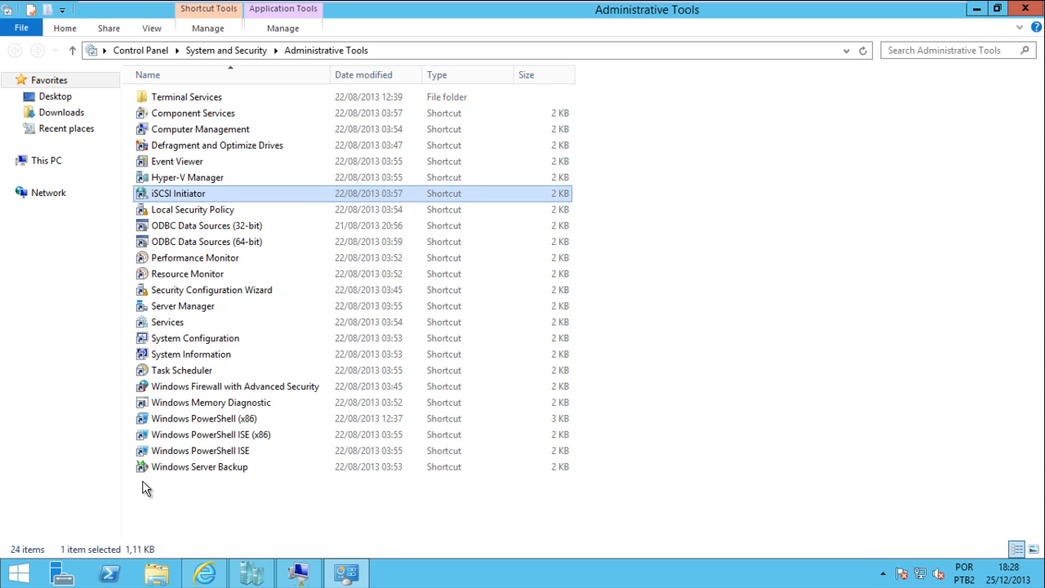
left_click(343, 571)
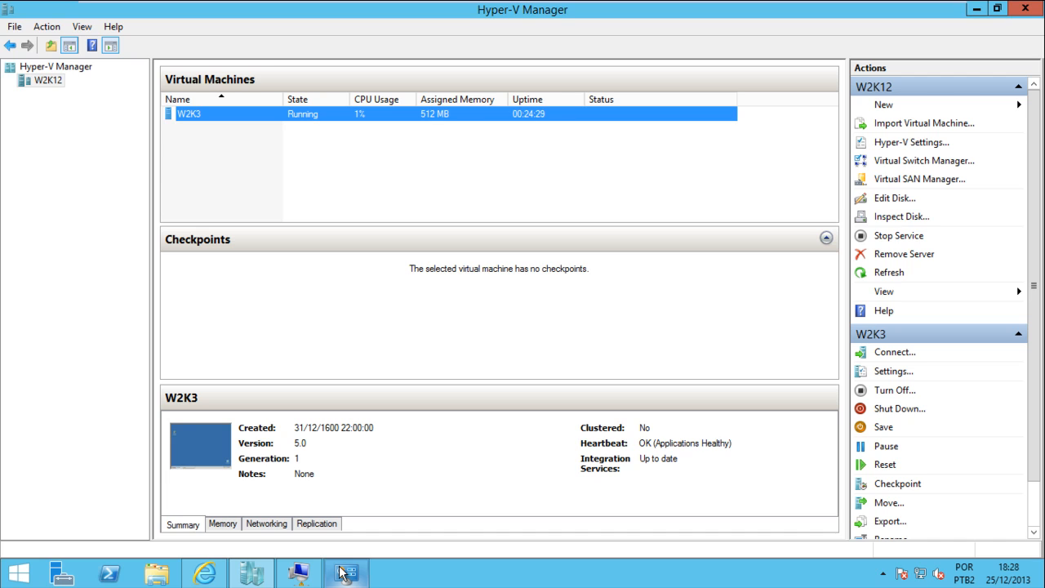
Open Computer Management's Disk Management and locate the offline 100,00 GB unallocated Disk 2
left_click(343, 571)
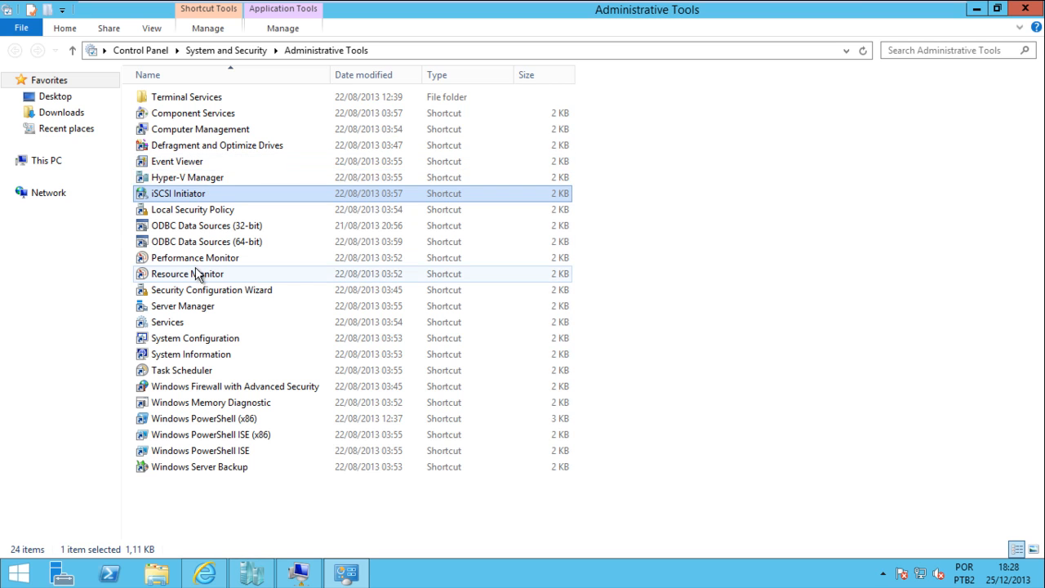
left_click(237, 131)
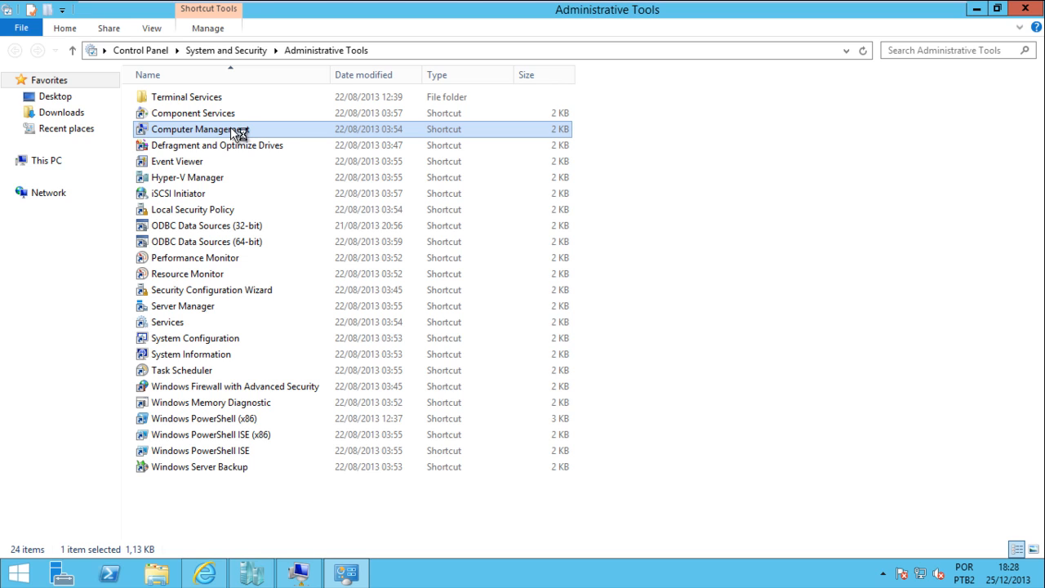
double_click(232, 131)
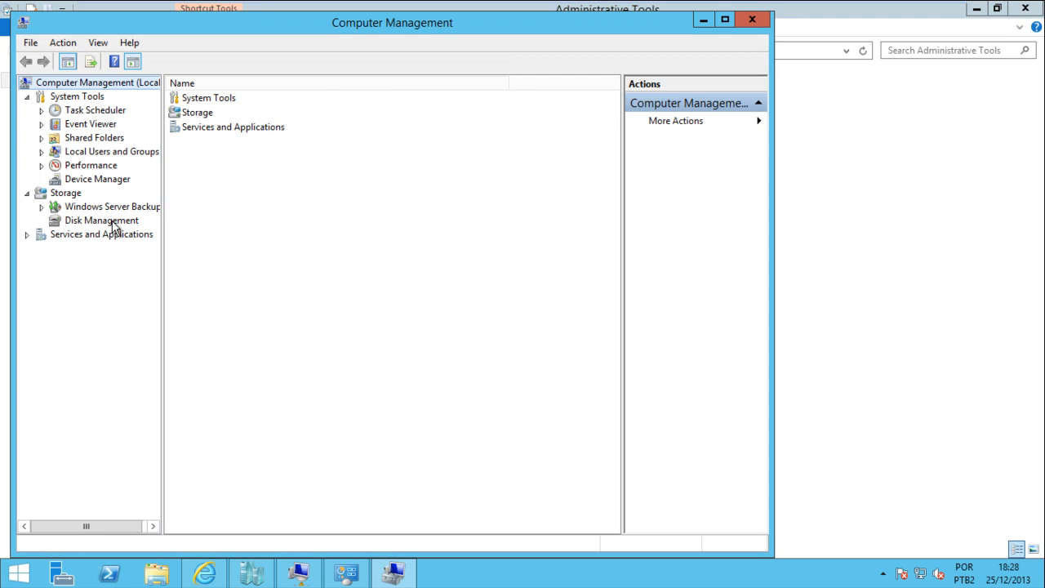
left_click(103, 221)
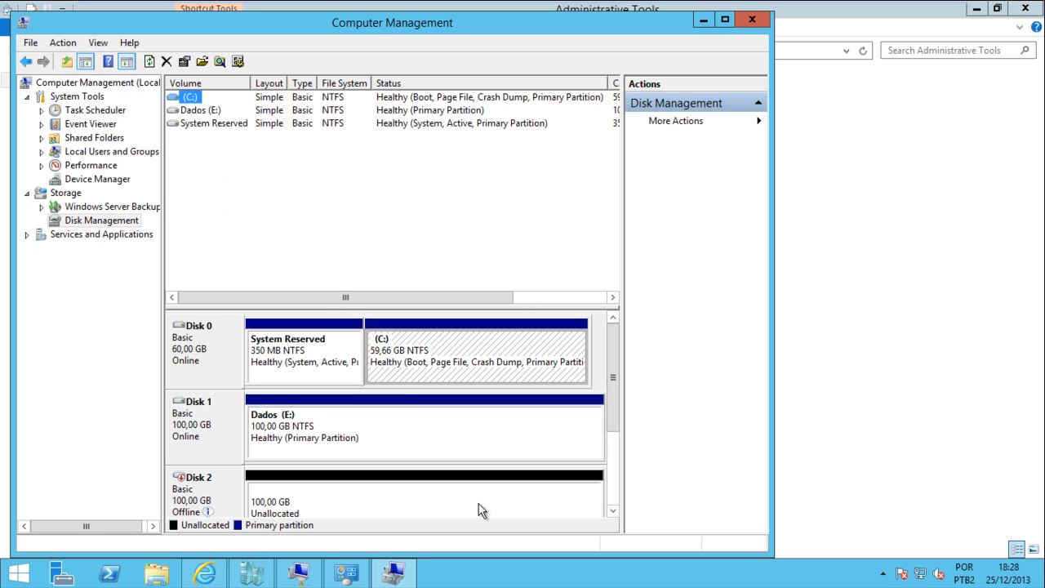
left_click(613, 512)
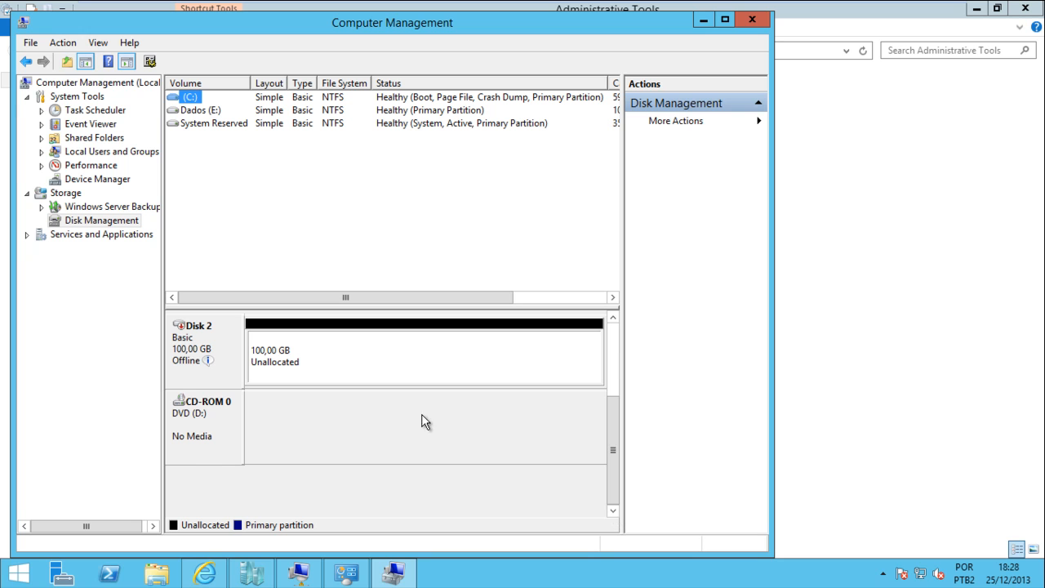
left_click(311, 351)
left_click(234, 354)
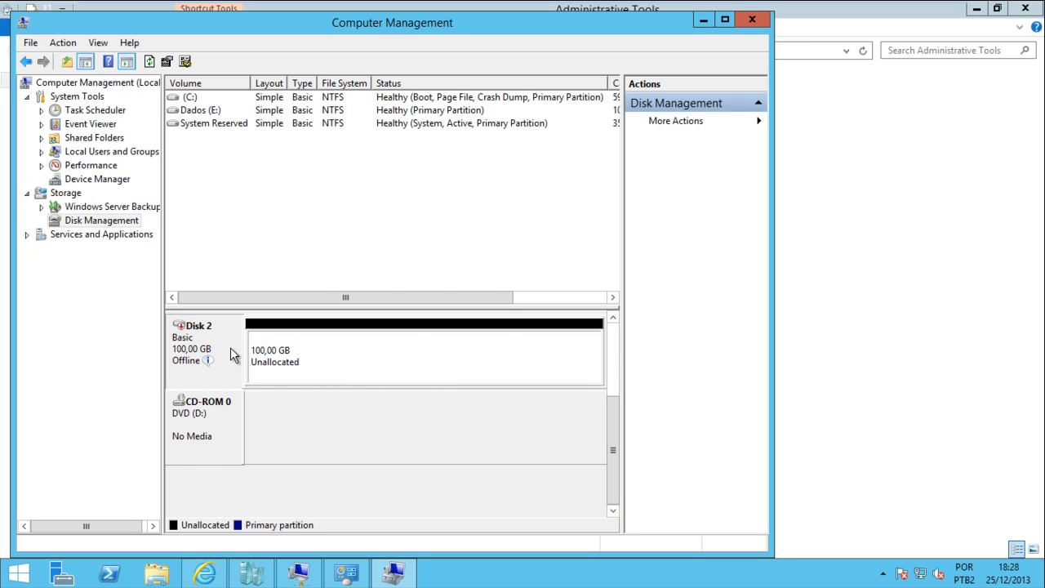
left_click(314, 353)
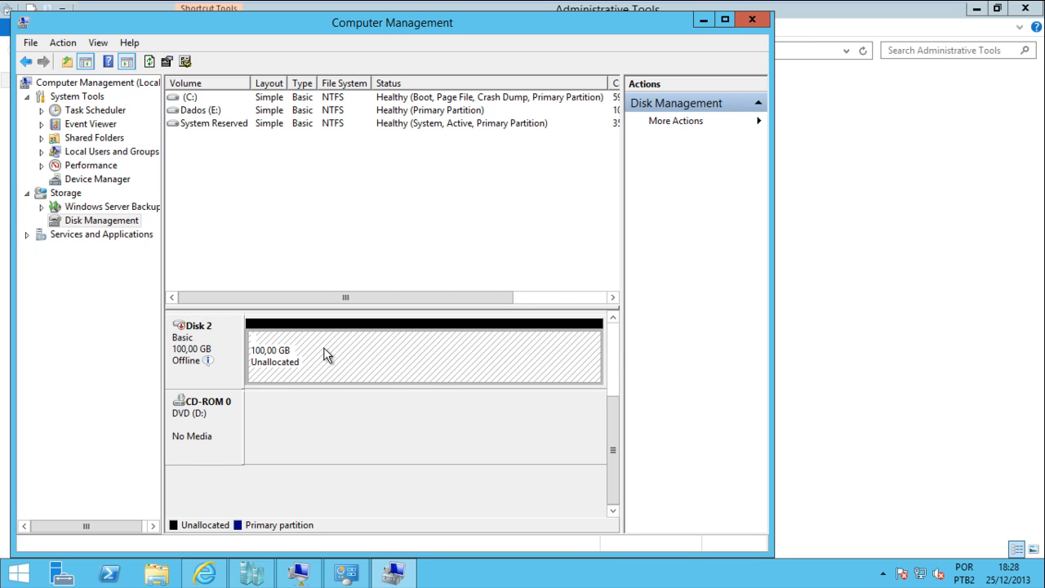
left_click(613, 318)
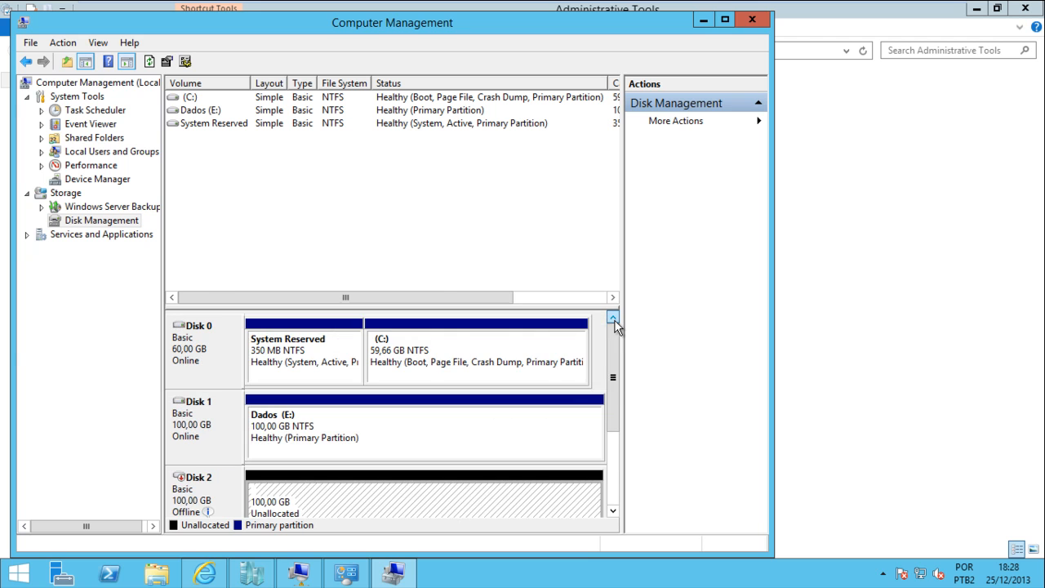
left_click(613, 511)
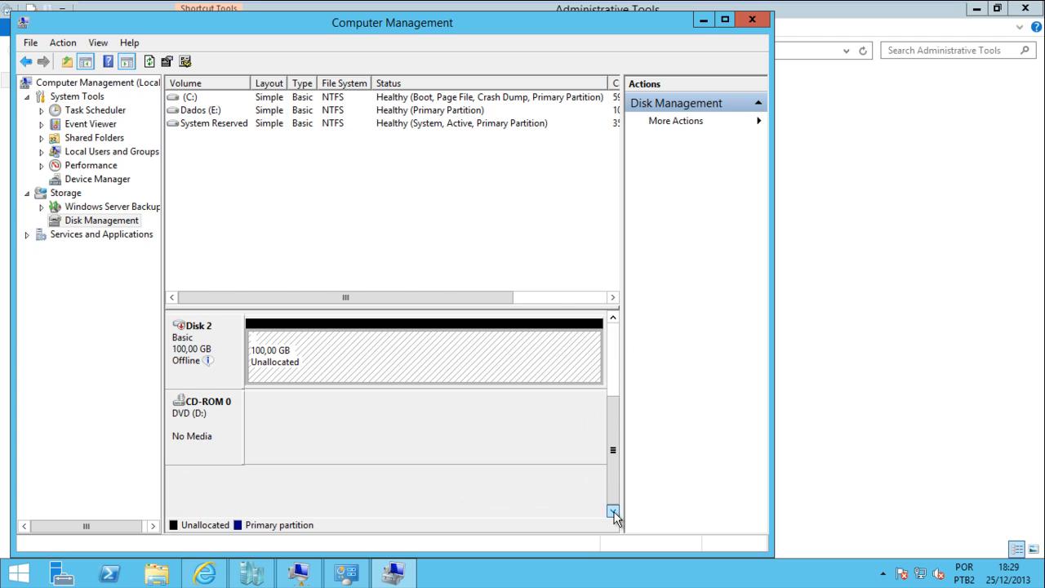
Bring Disk 2 online from its disk context menu
right_click(227, 346)
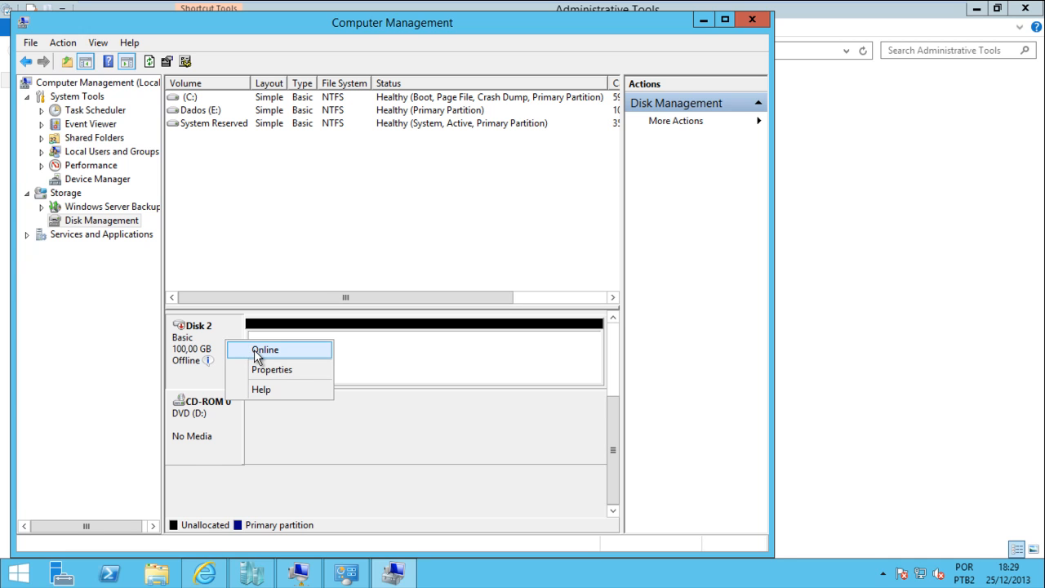
left_click(257, 351)
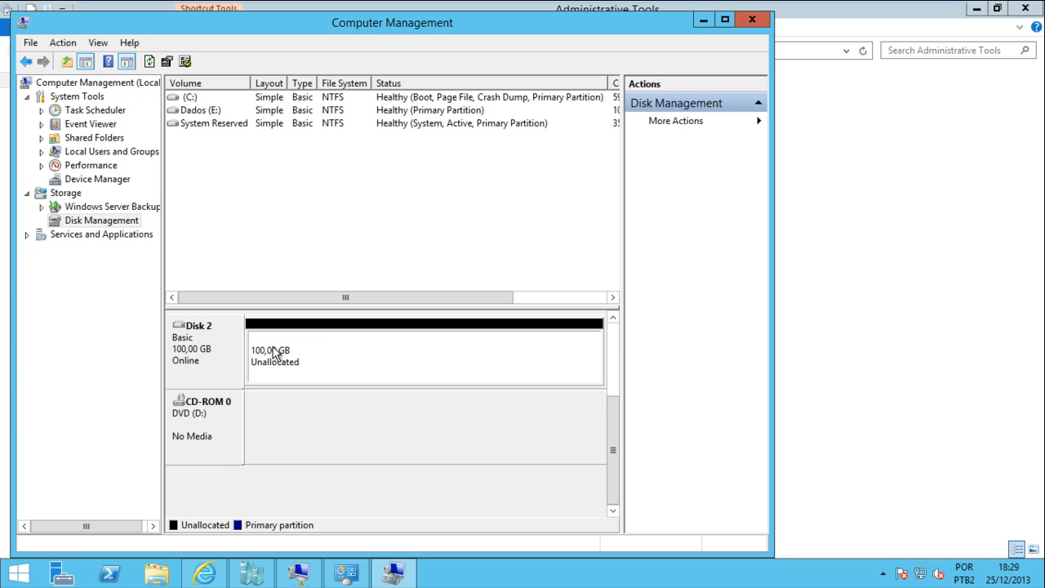
right_click(273, 348)
right_click(230, 356)
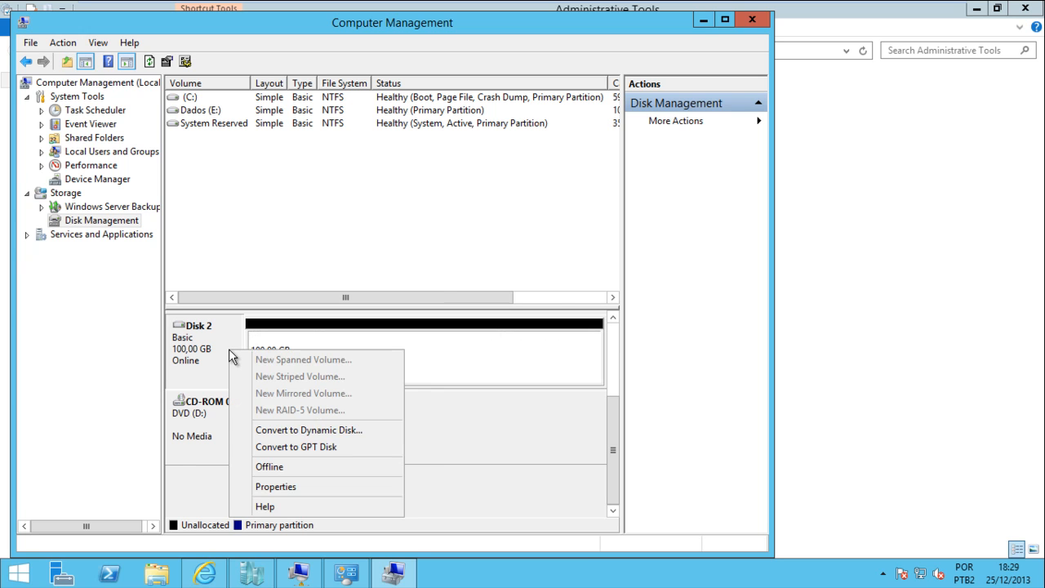
left_click(217, 346)
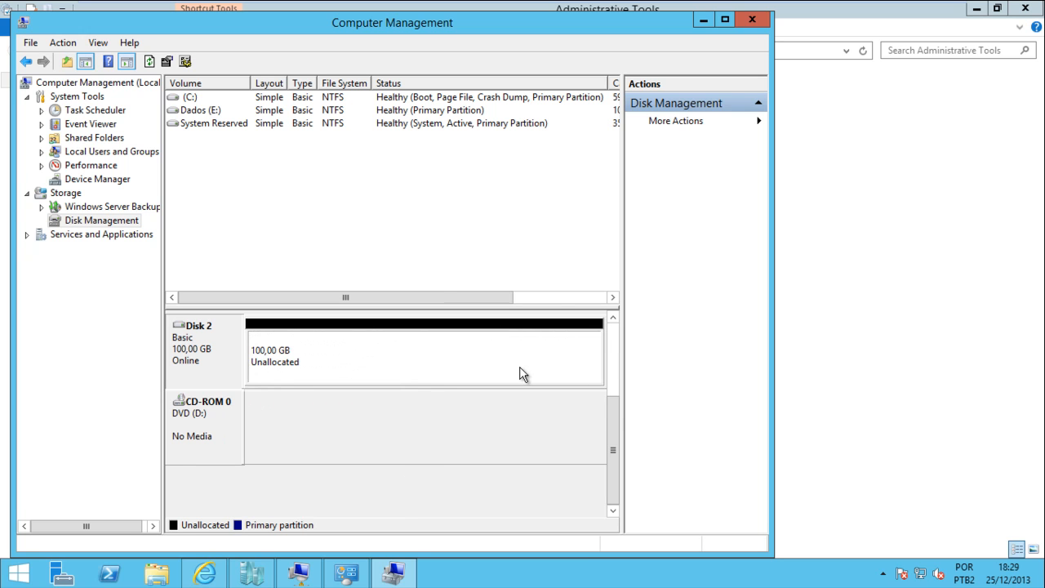
scroll(604, 326, "up", 1)
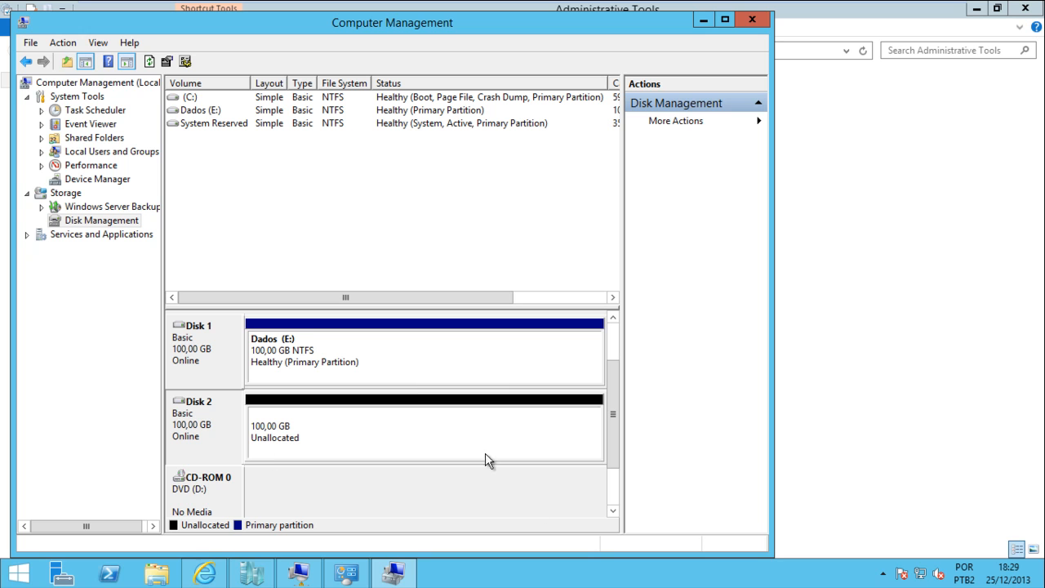
Set Disk 2 back to Offline and confirm its status
left_click(282, 450)
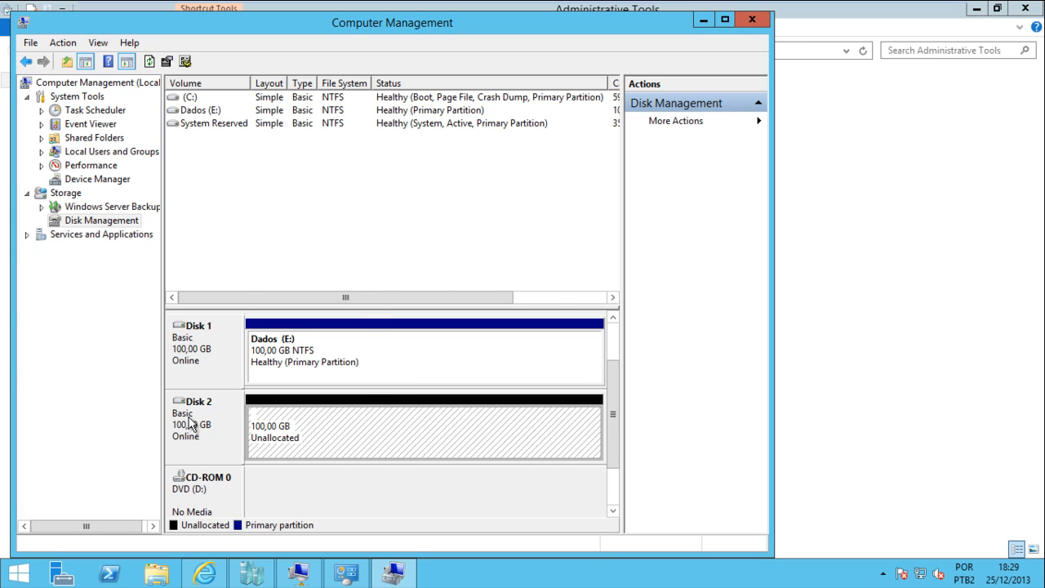
right_click(190, 422)
left_click(290, 423)
right_click(290, 425)
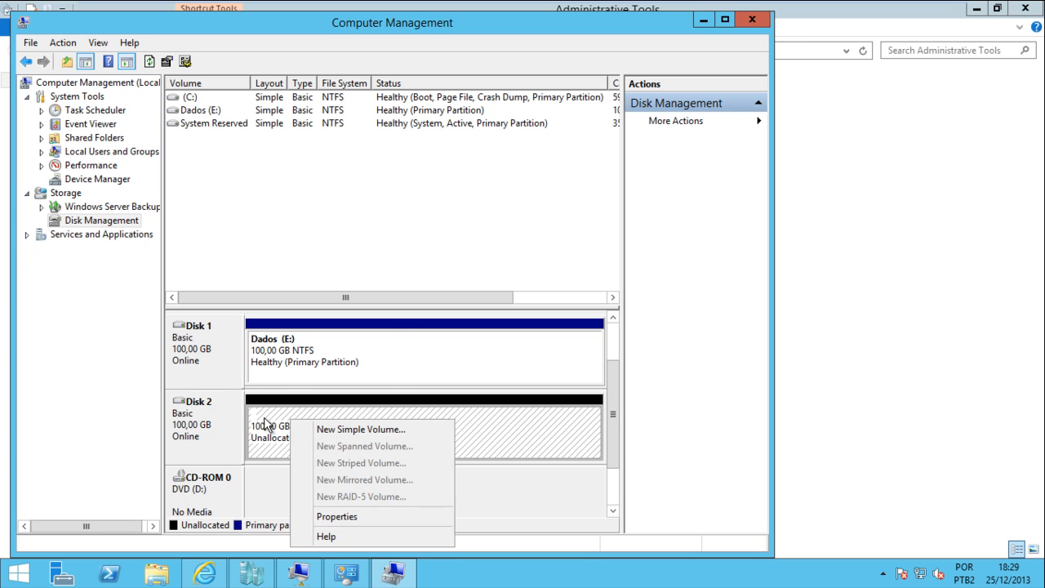
left_click(217, 423)
right_click(216, 421)
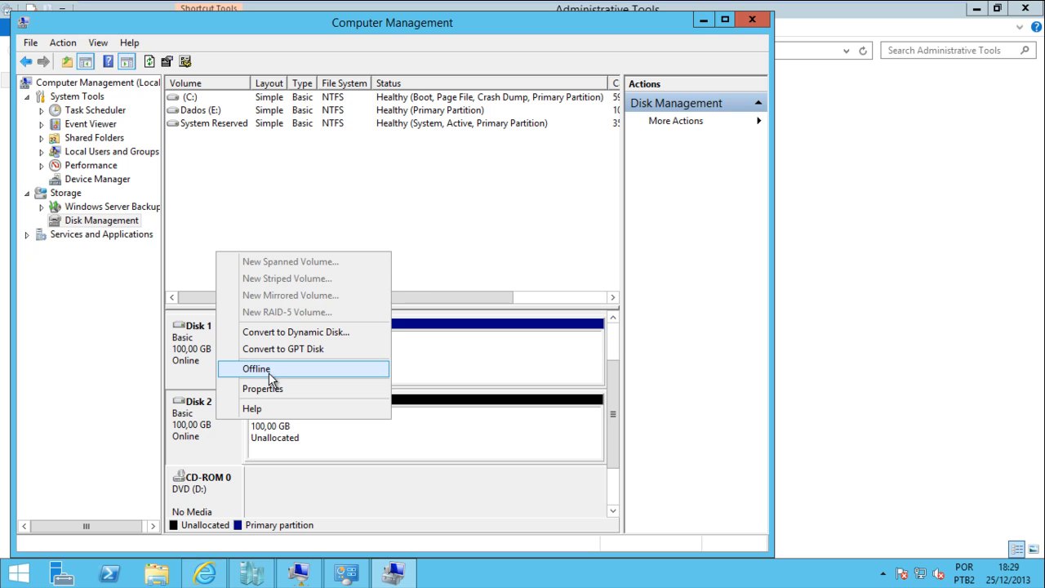
left_click(270, 369)
right_click(215, 430)
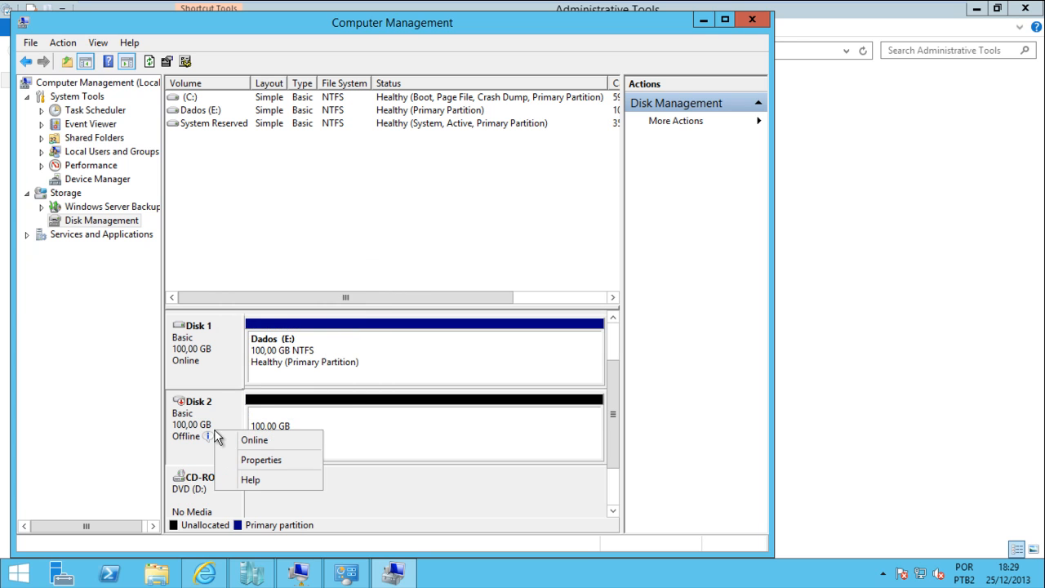
left_click(217, 415)
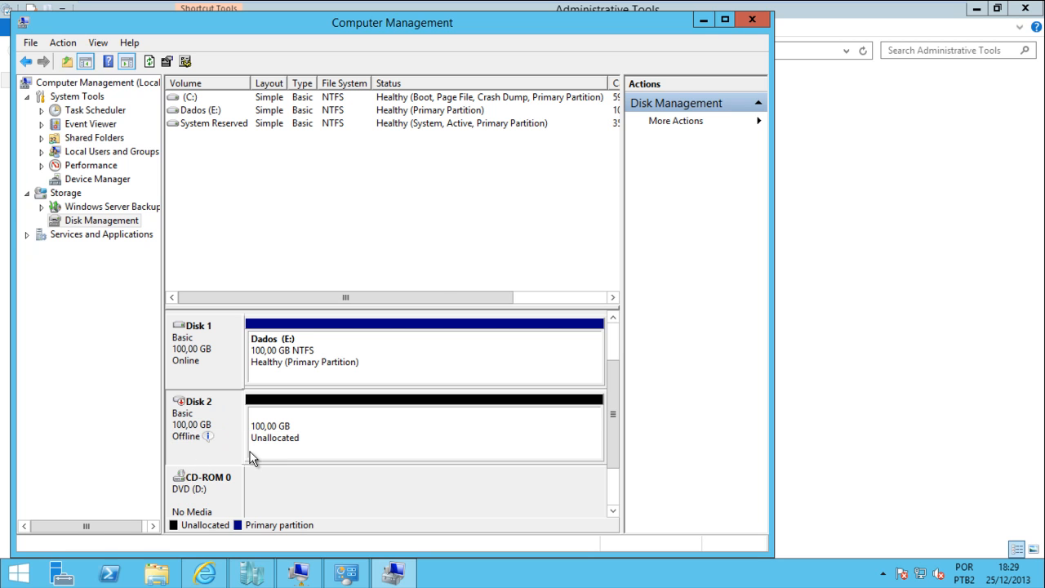
mouse_move(218, 441)
Minimize Computer Management and bring the W2K3 virtual machine console forward
left_click(703, 19)
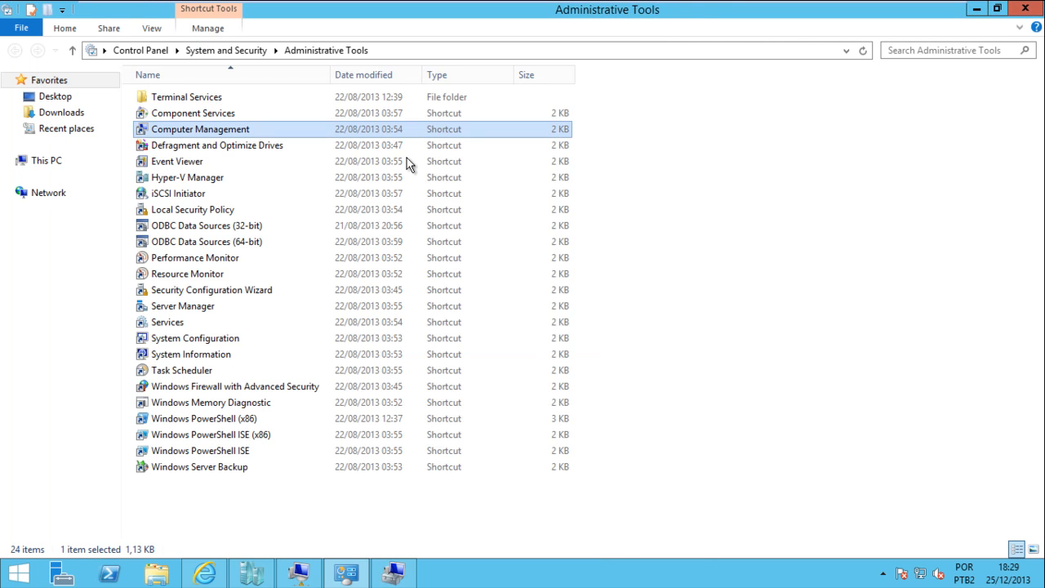
left_click(255, 575)
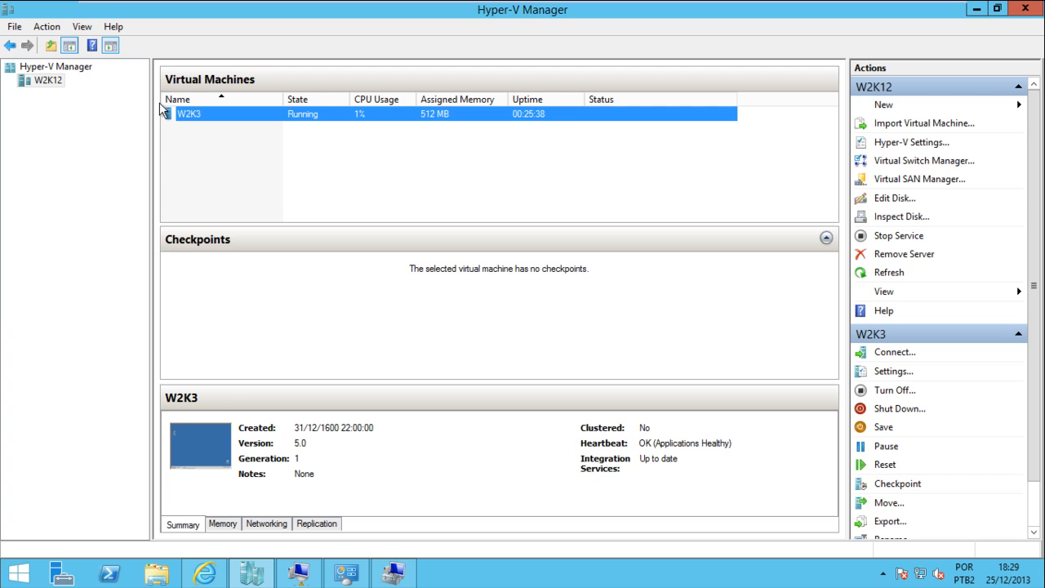
left_click(393, 574)
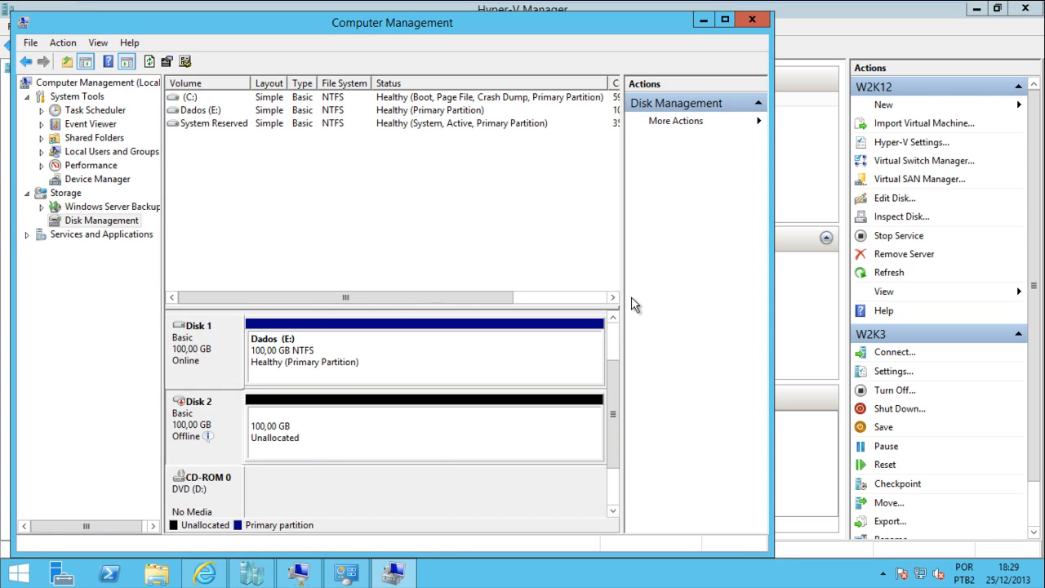
left_click(709, 21)
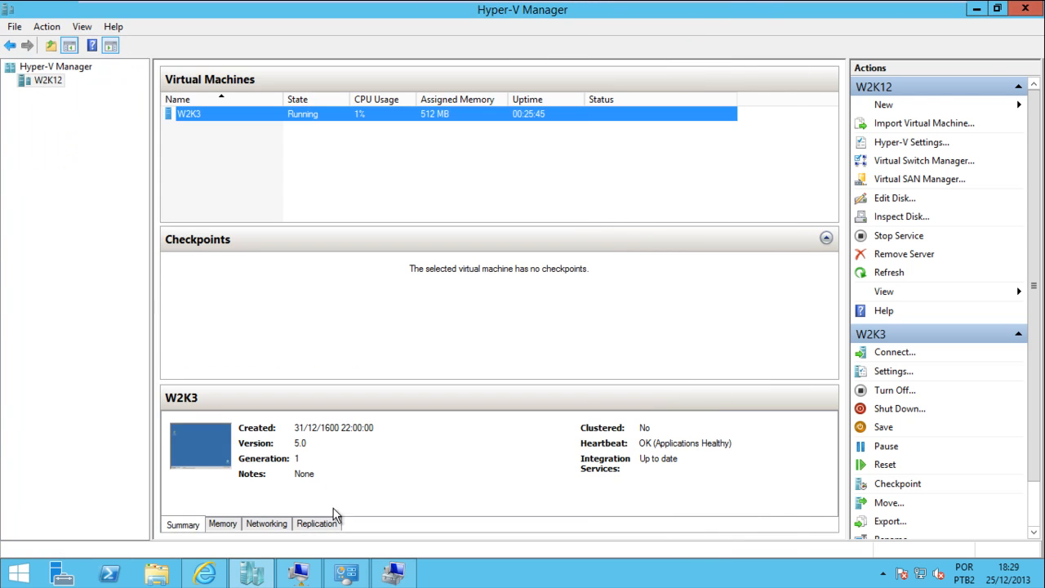
left_click(299, 573)
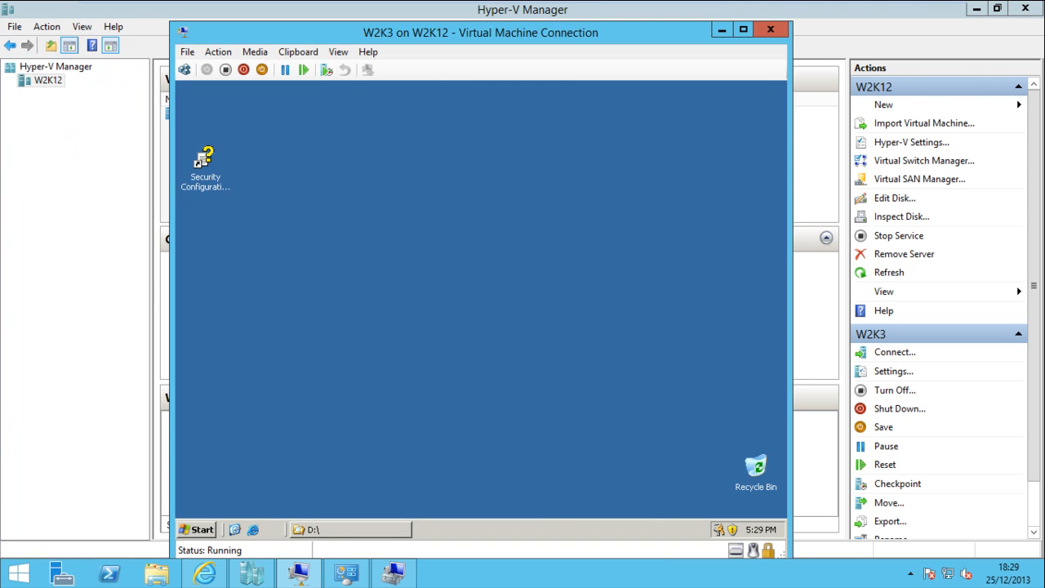
Shut down the W2K3 guest with reason Operating System: Reconfiguration (Planned)
left_click(200, 530)
left_click(416, 507)
left_click(445, 335)
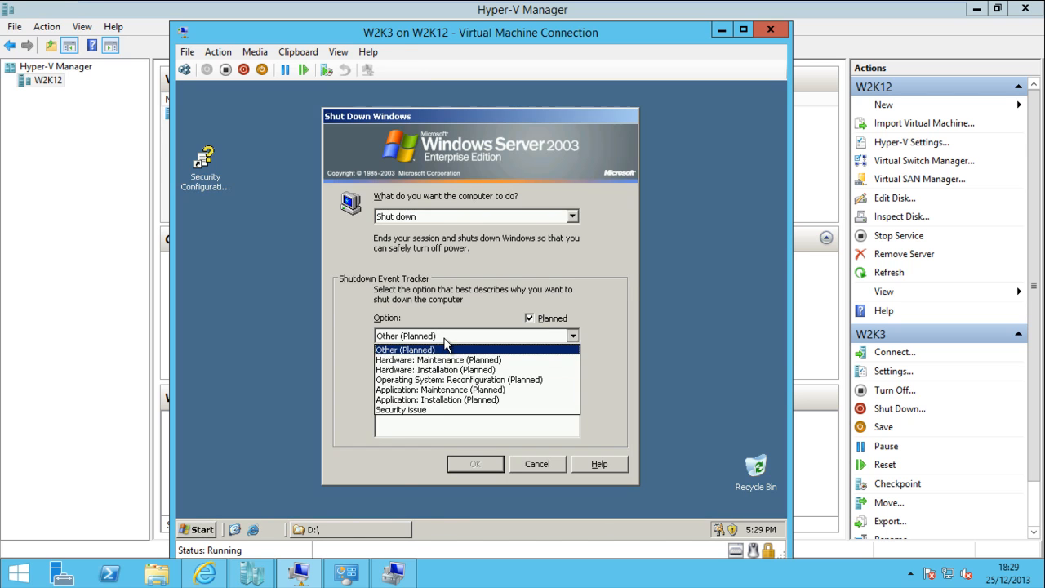
left_click(441, 380)
left_click(482, 471)
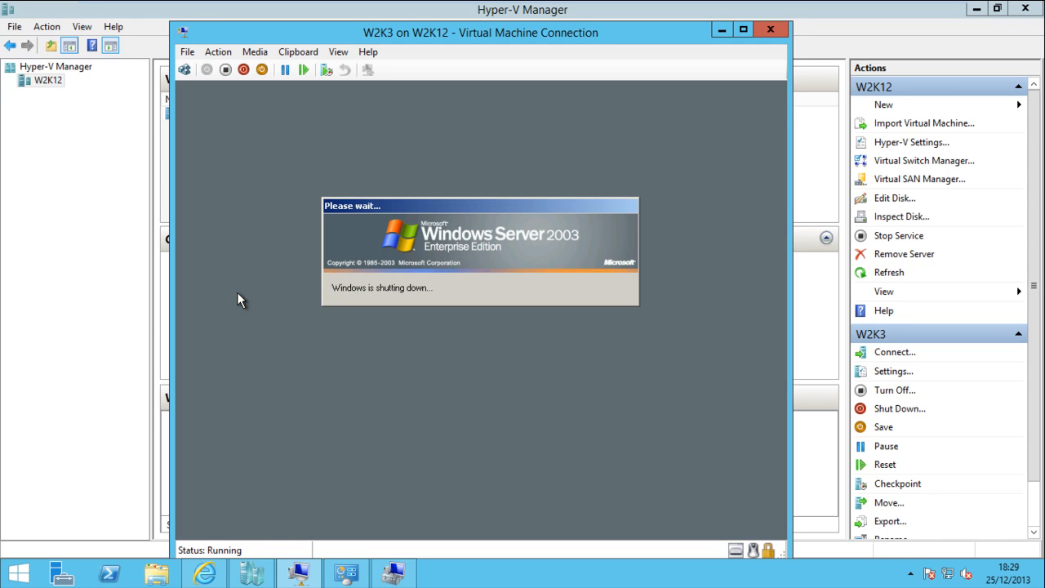
Check Disk 2 in Computer Management, then close the turned-off W2K3 console window
left_click(397, 12)
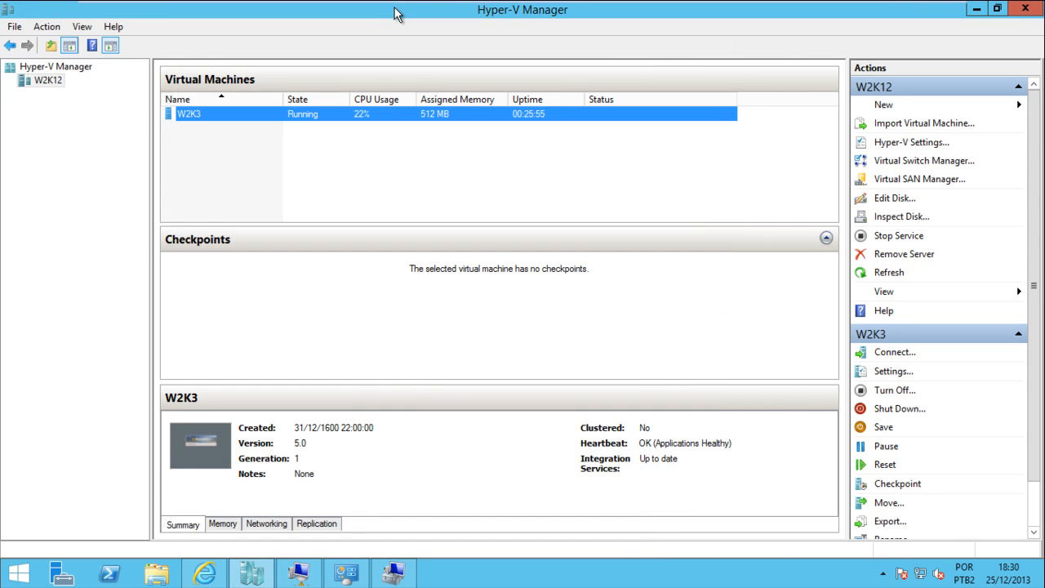
left_click(344, 563)
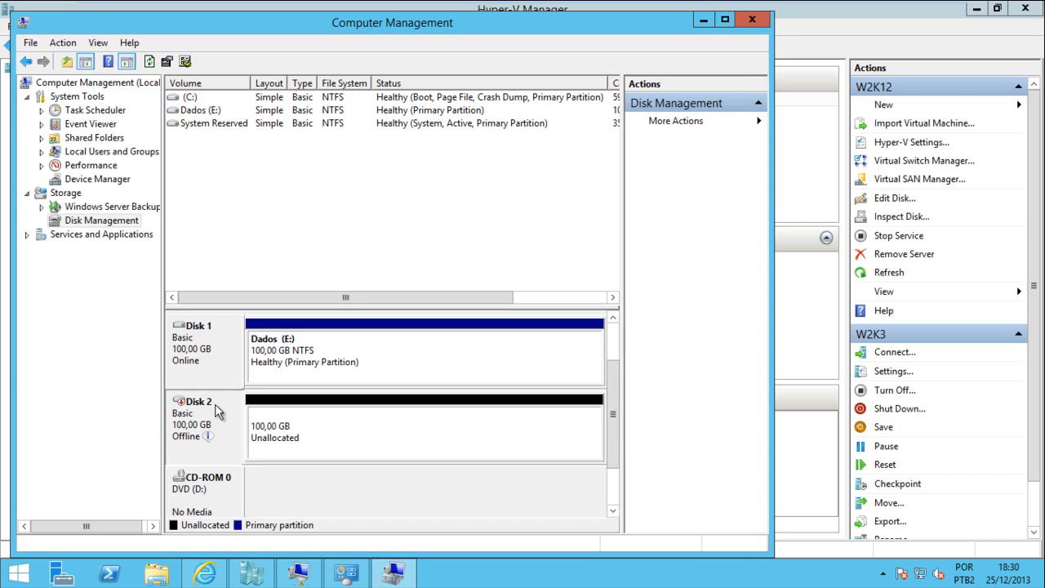
mouse_move(216, 406)
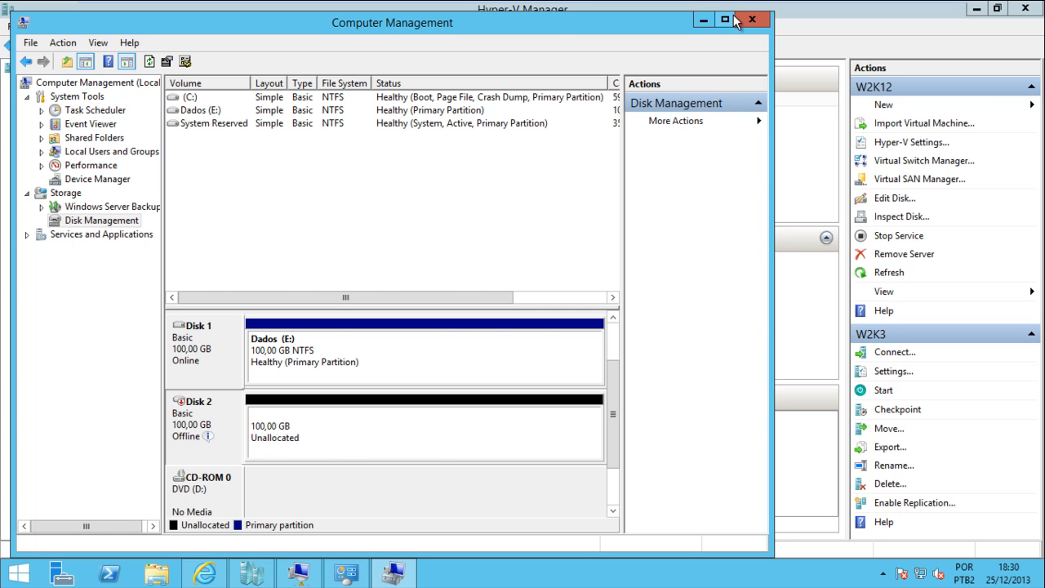
left_click(703, 20)
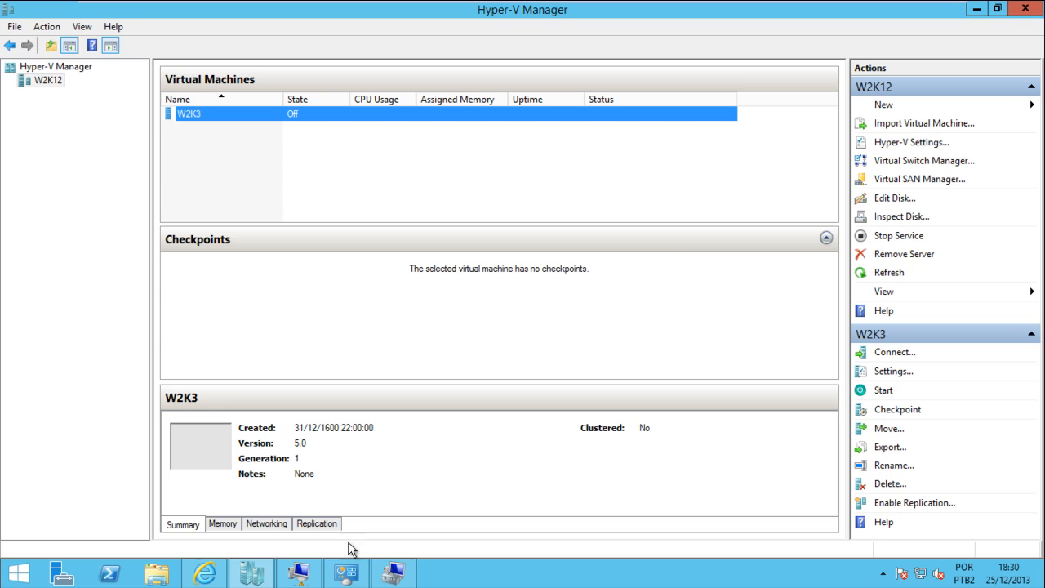
left_click(304, 575)
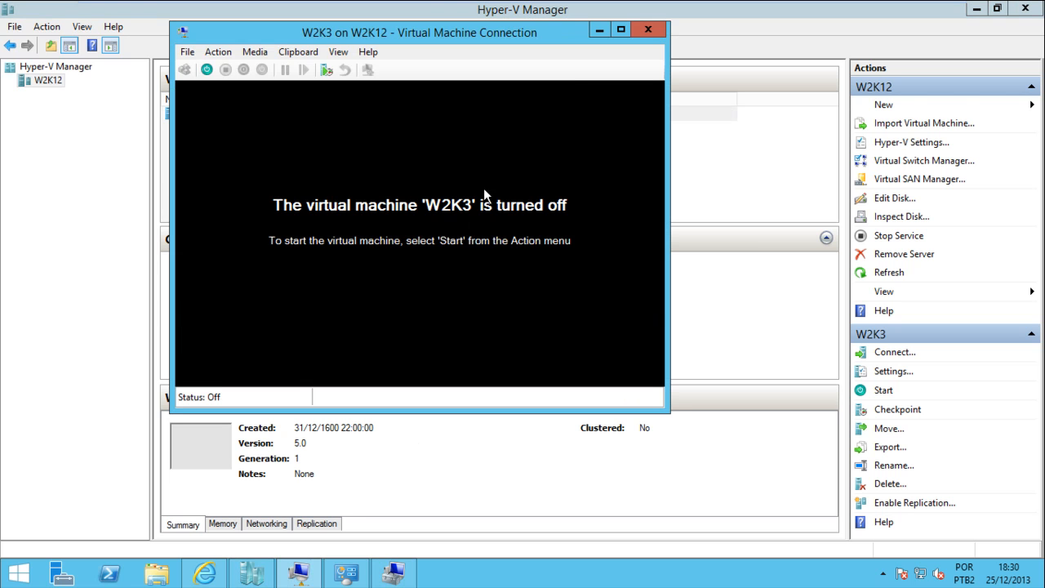
left_click(647, 30)
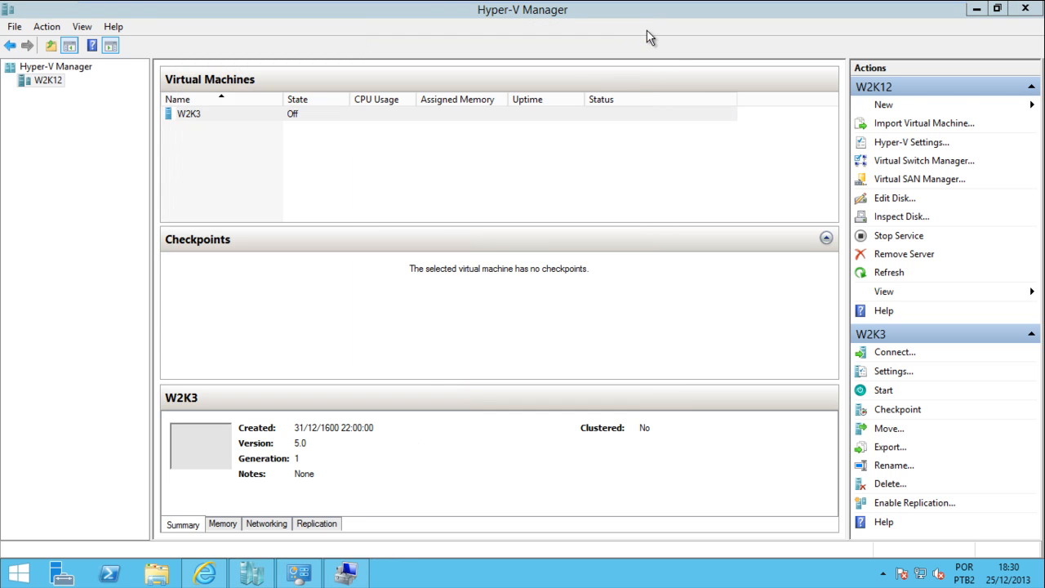
Open the Settings dialog of the W2K3 virtual machine
left_click(188, 115)
right_click(189, 115)
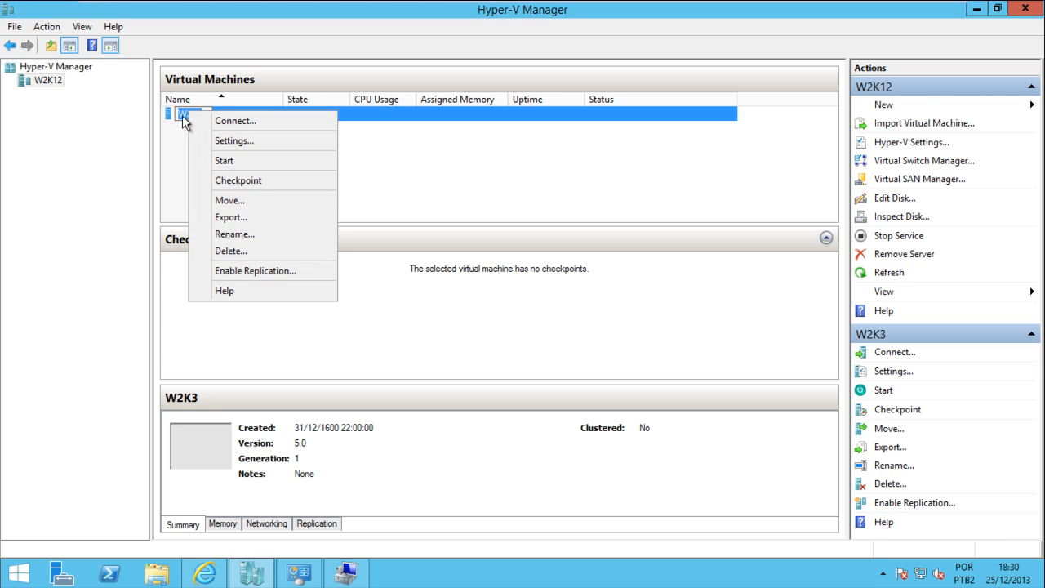
left_click(174, 142)
left_click(174, 142)
right_click(196, 115)
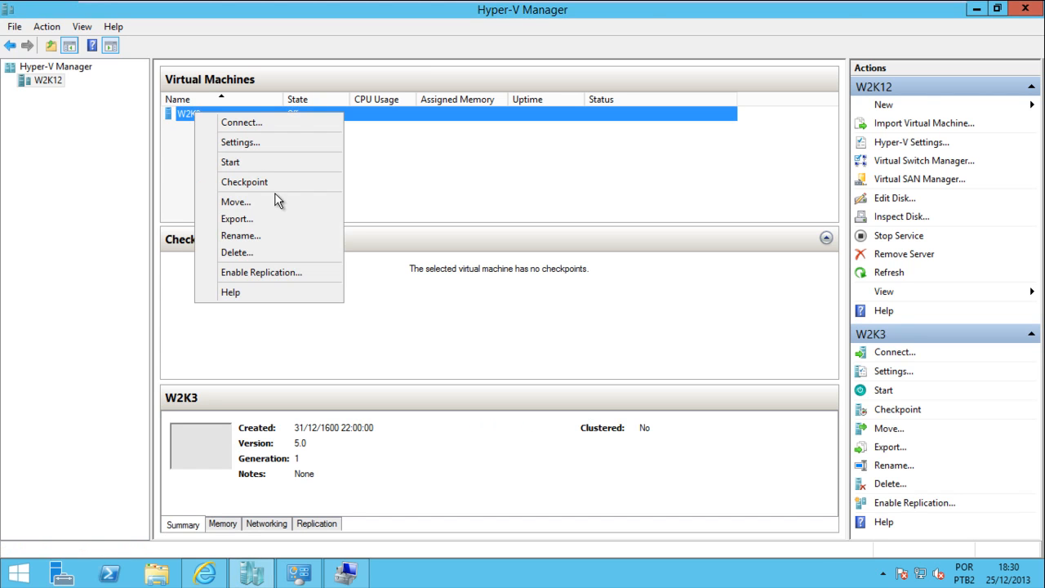
left_click(265, 144)
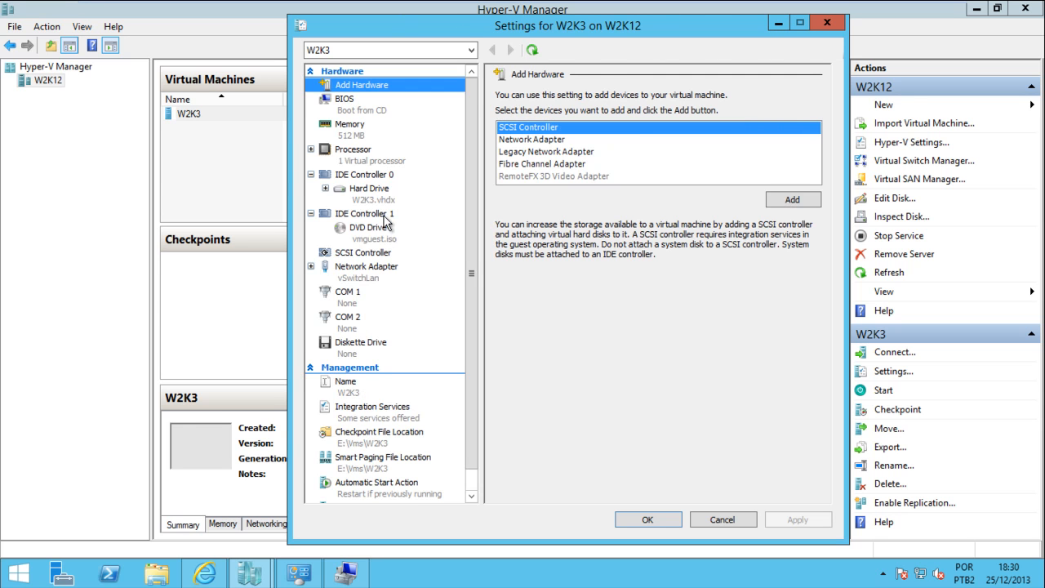
Add an IDE Controller 0 hard drive using physical Disk 2, 100.00 GB Bus 0 Lun 0 Target 0
left_click(343, 176)
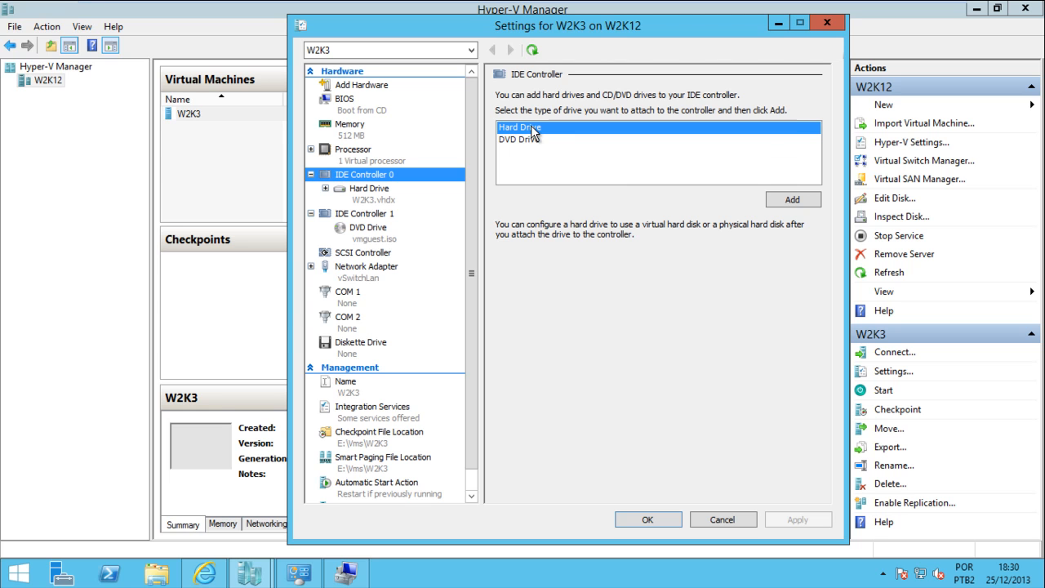
left_click(792, 201)
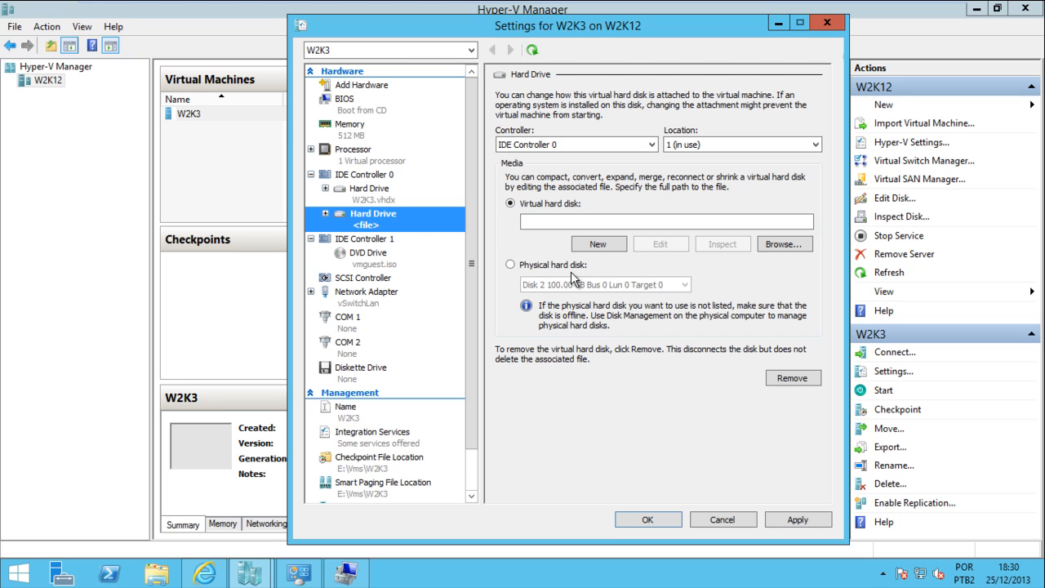
left_click(337, 577)
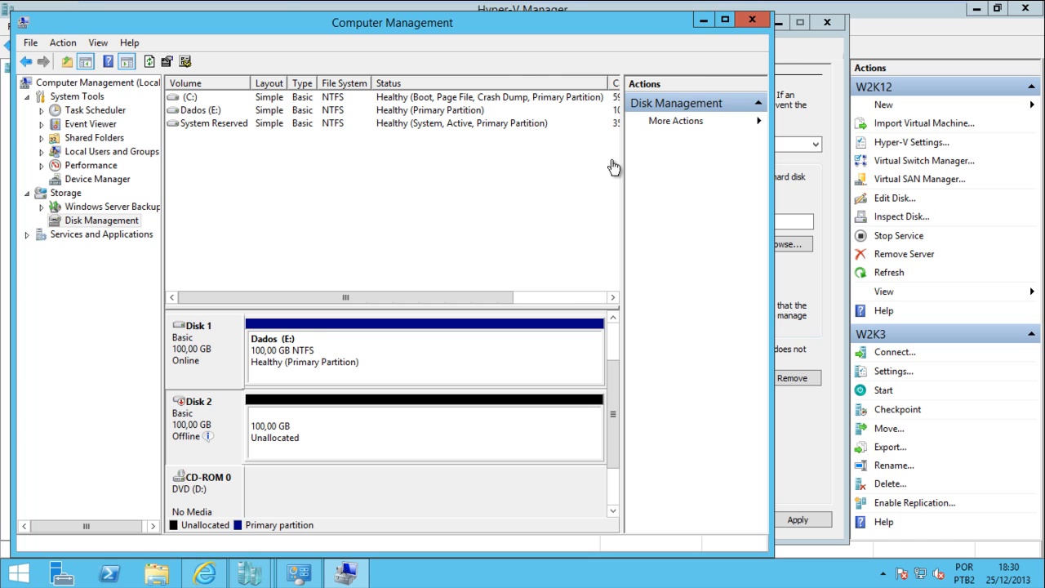
left_click(704, 20)
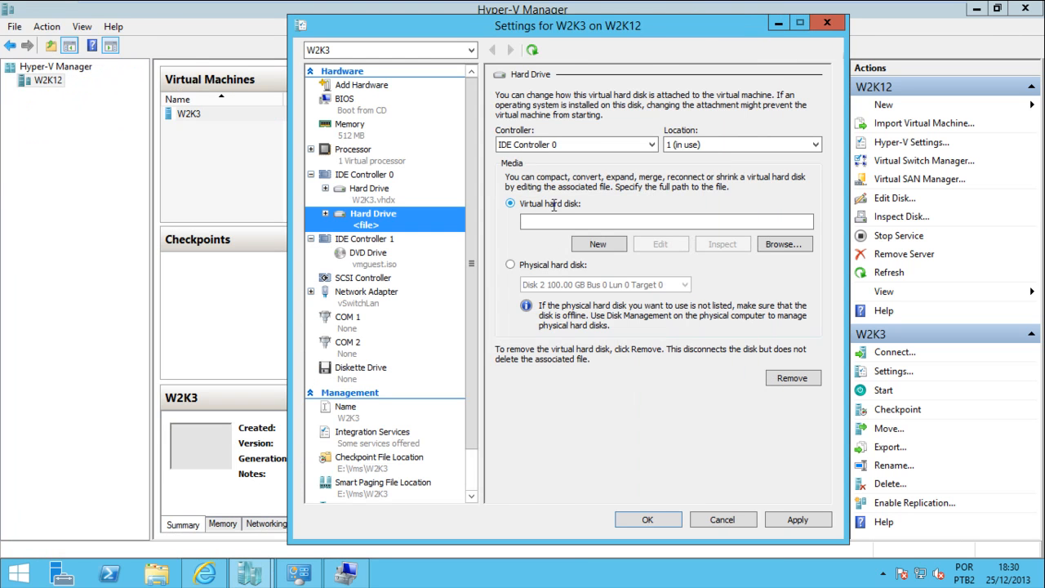
left_click(549, 266)
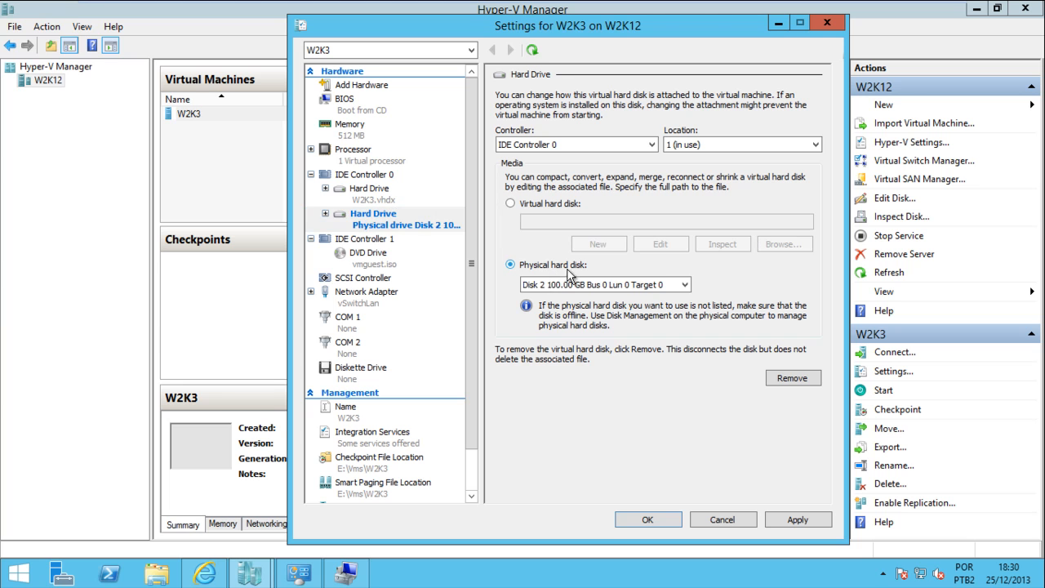
left_click(588, 285)
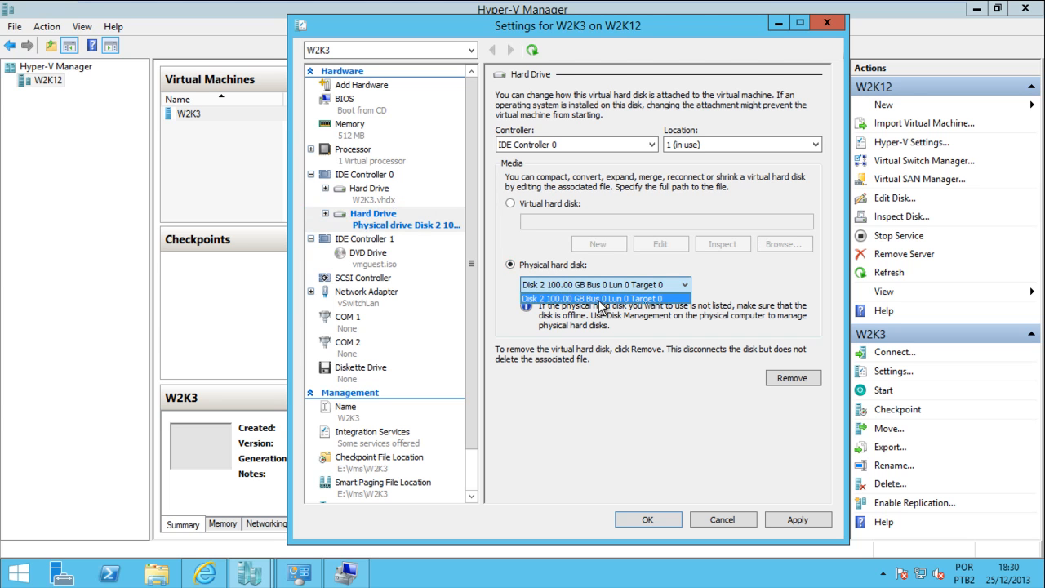
left_click(601, 299)
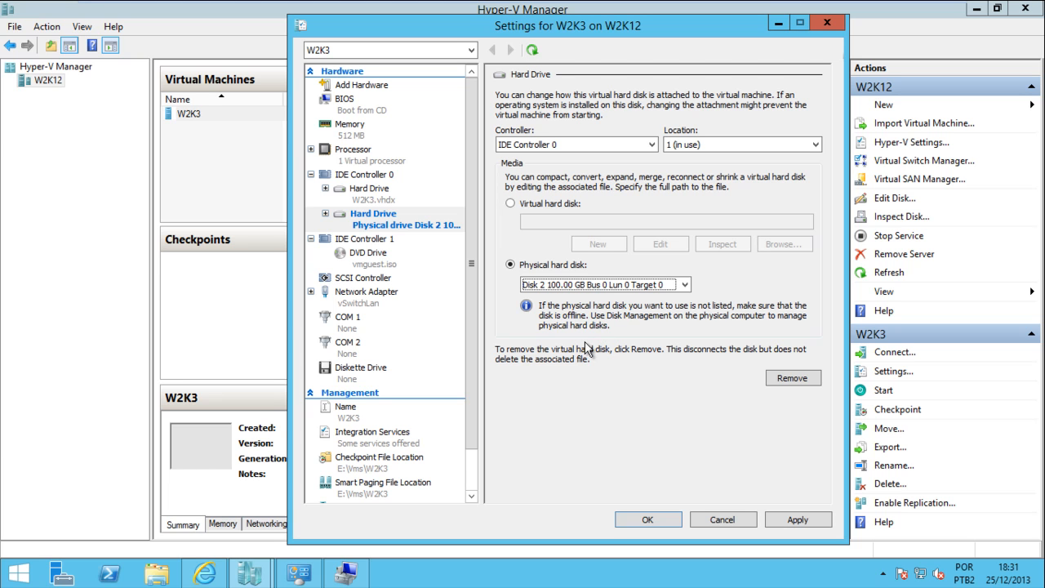
Save the new hard drive settings and start the W2K3 virtual machine
left_click(658, 519)
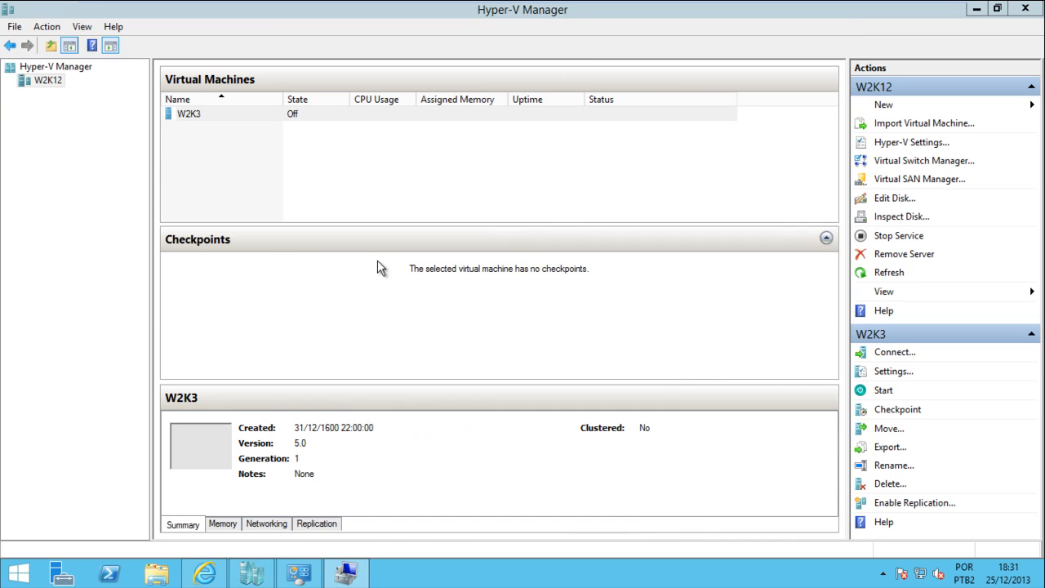
right_click(222, 116)
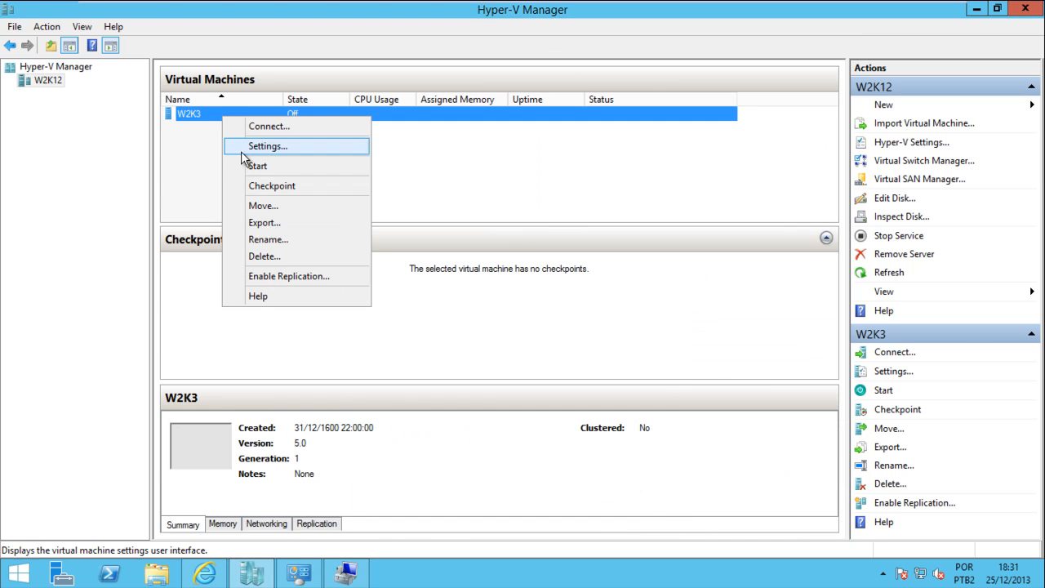
left_click(249, 174)
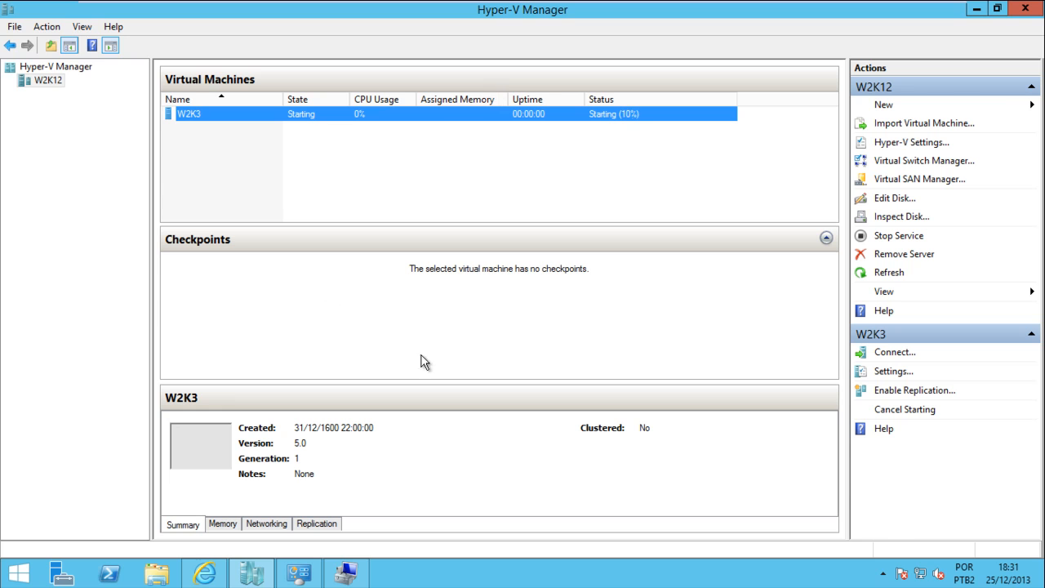
Connect to the W2K3 console and move its window down and right
double_click(218, 454)
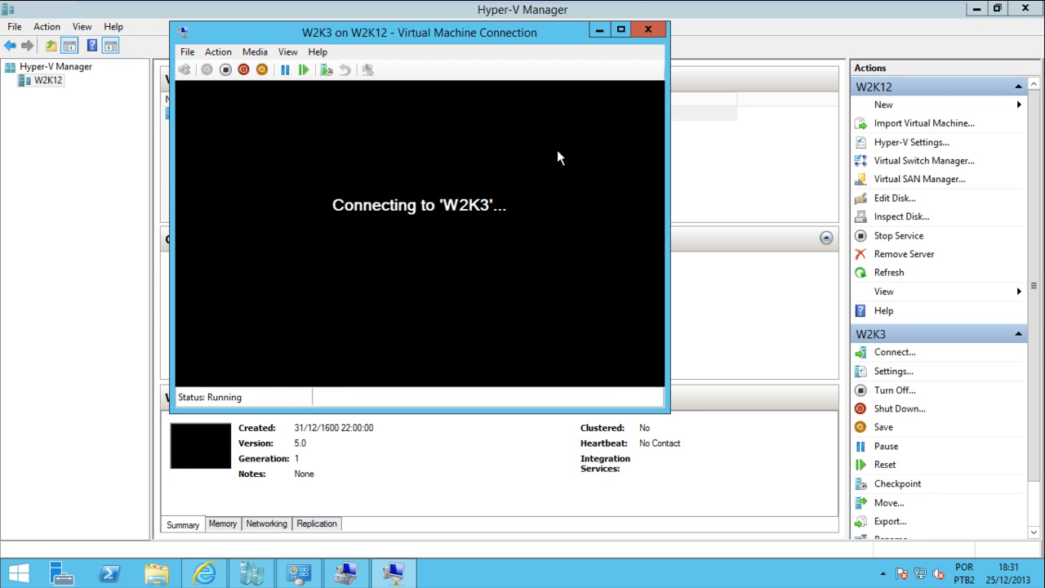
left_click_drag(597, 62, 624, 76)
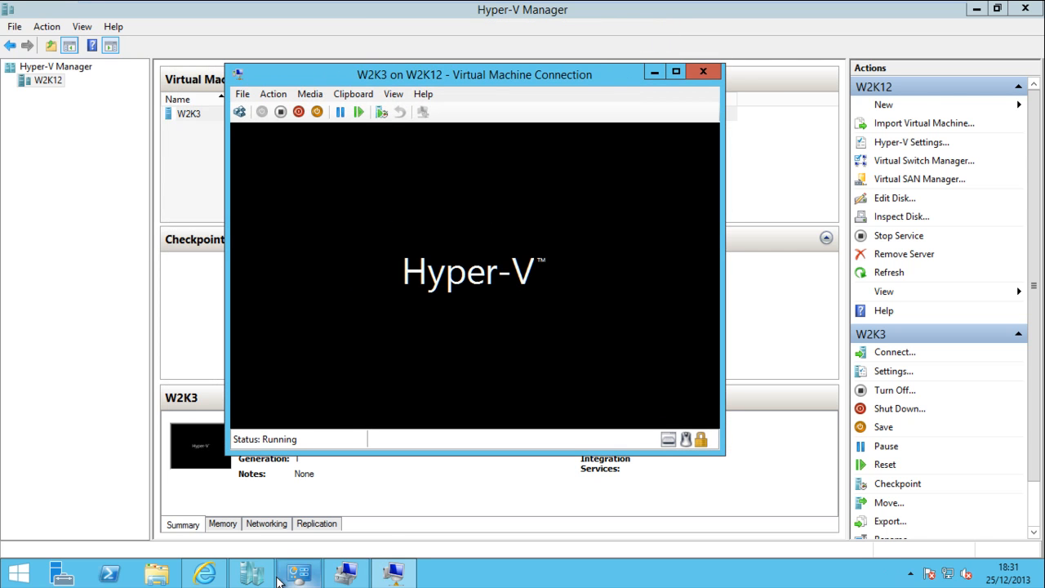
mouse_move(255, 580)
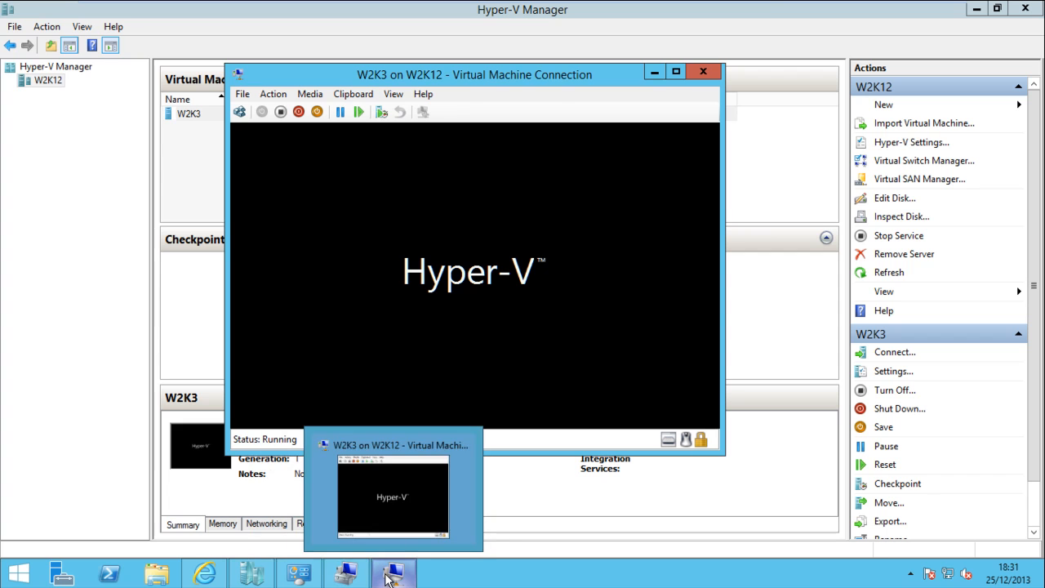
Return to the host's Computer Management and read Disk 2's Offline status tooltip
left_click(355, 580)
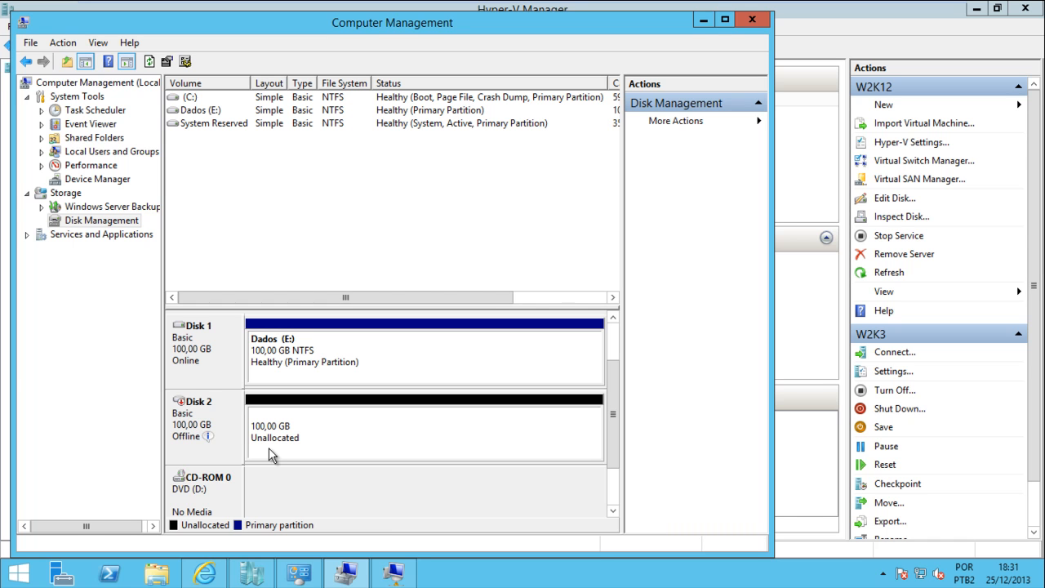
mouse_move(222, 447)
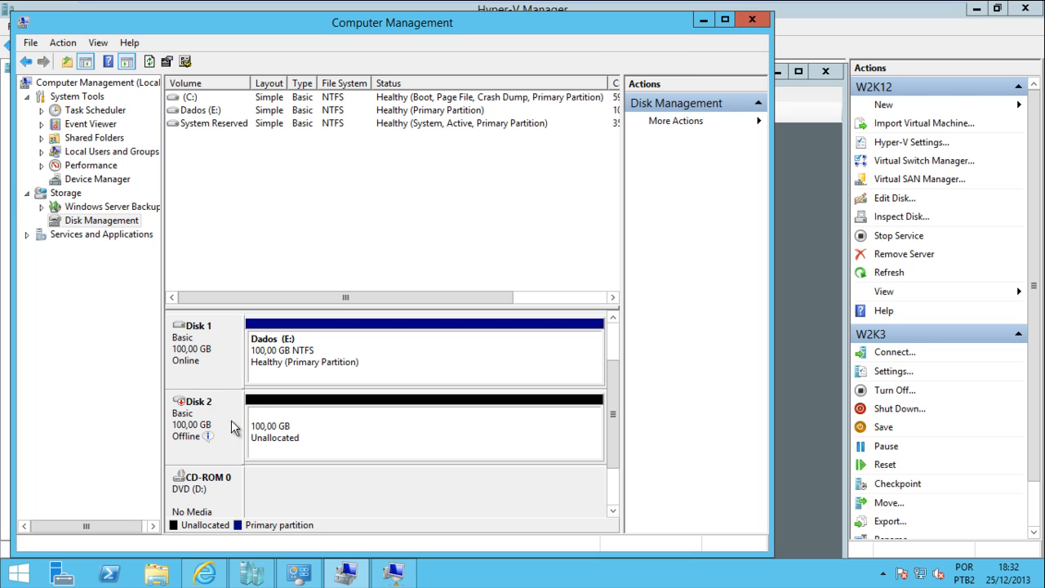
mouse_move(235, 426)
Minimize host Computer Management and log on to the W2K3 guest as administrator
left_click(702, 21)
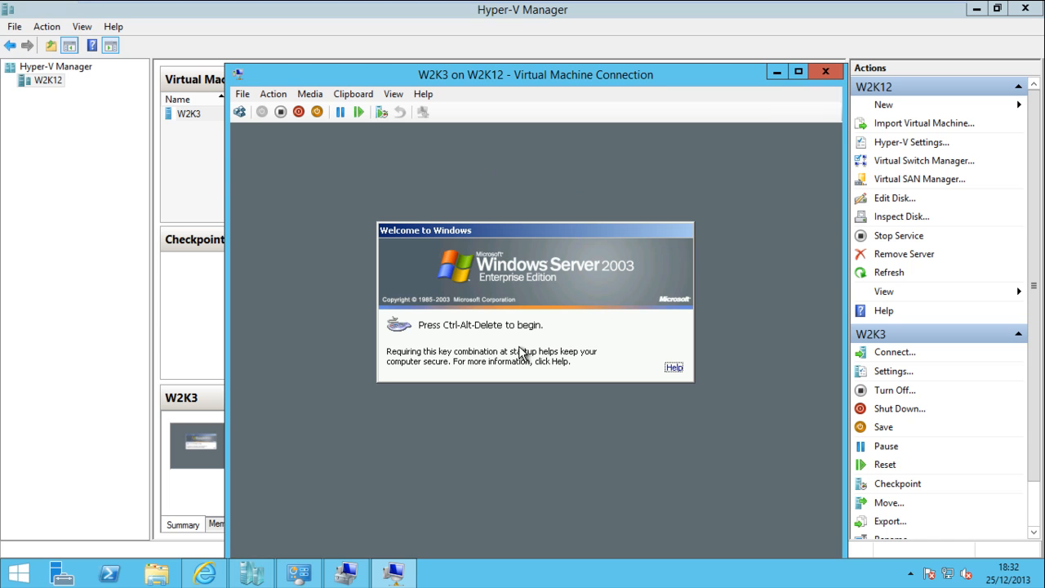
left_click(239, 110)
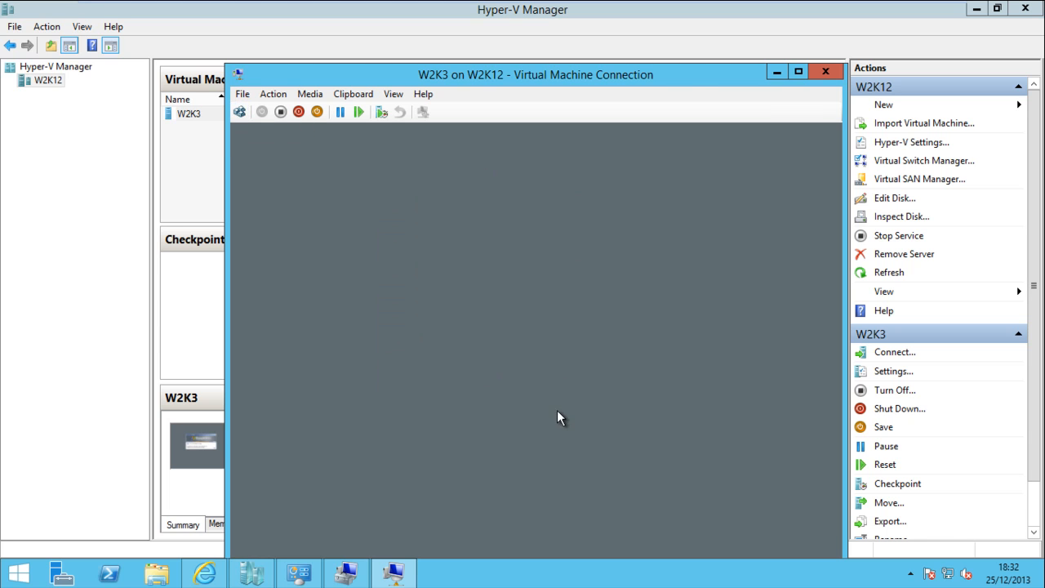
type("************")
left_click(537, 372)
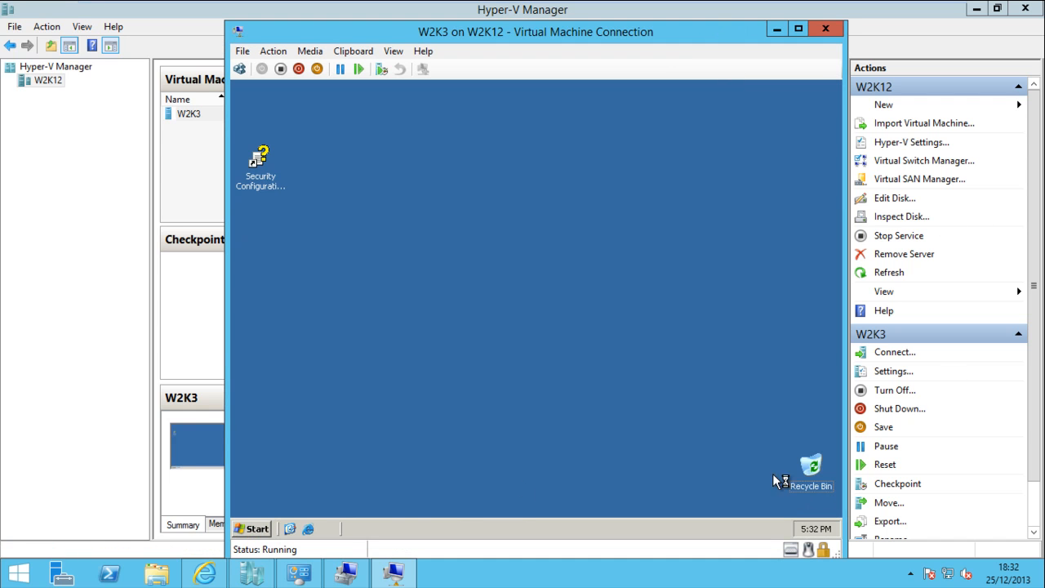
Launch the guest's Computer Management and select Disk Management, showing unallocated Disk 1
left_click(255, 528)
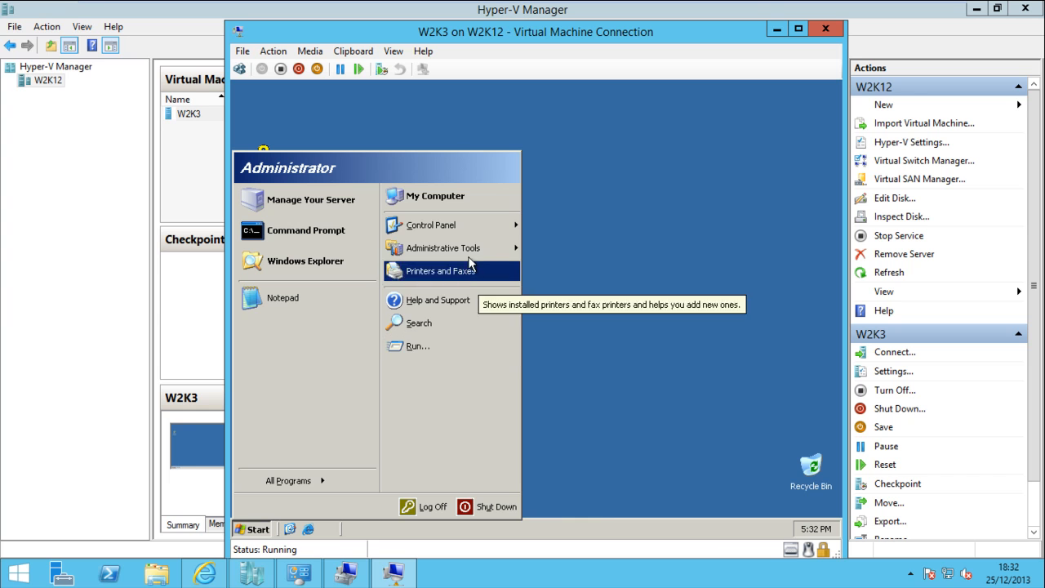
mouse_move(459, 250)
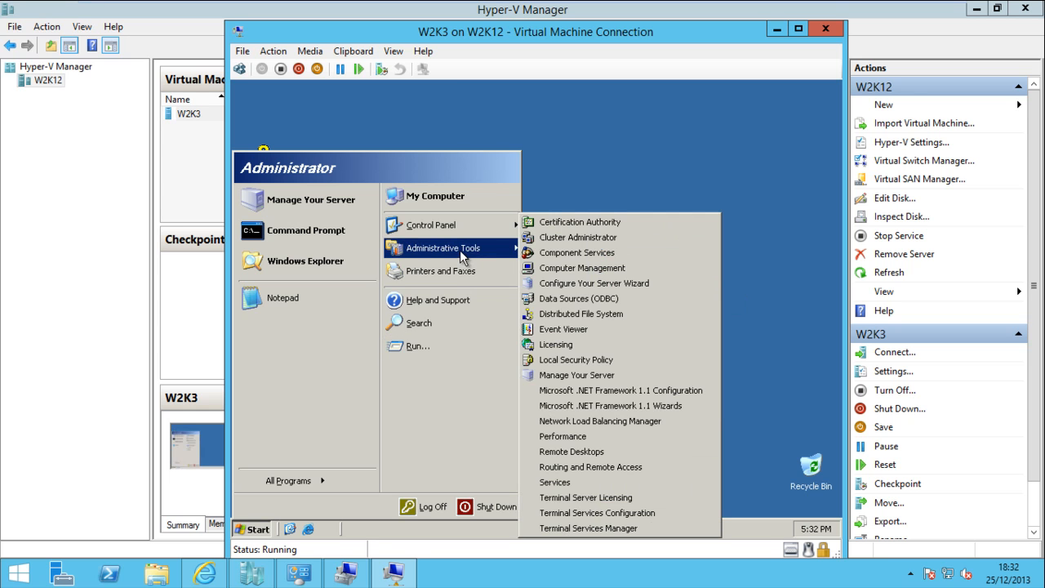
left_click(582, 269)
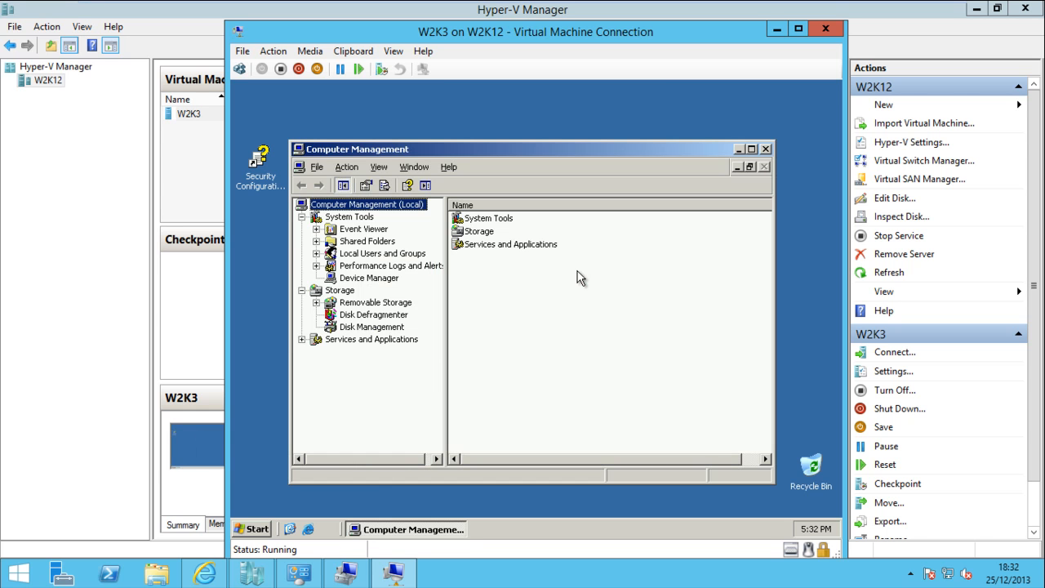
left_click(365, 328)
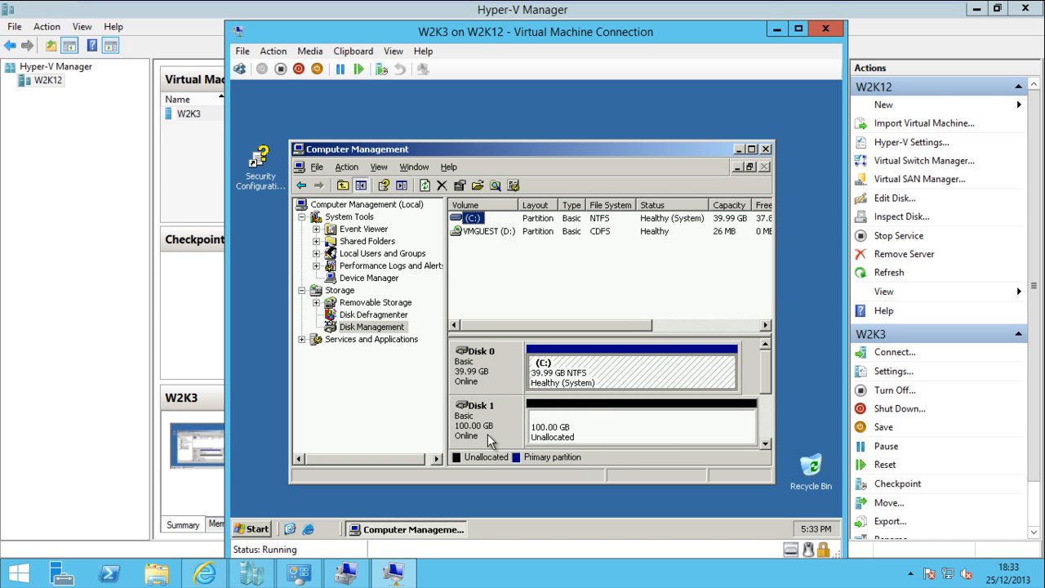
Create a primary partition on Disk 1 using the full 102398 MB, assigned drive letter G
right_click(634, 427)
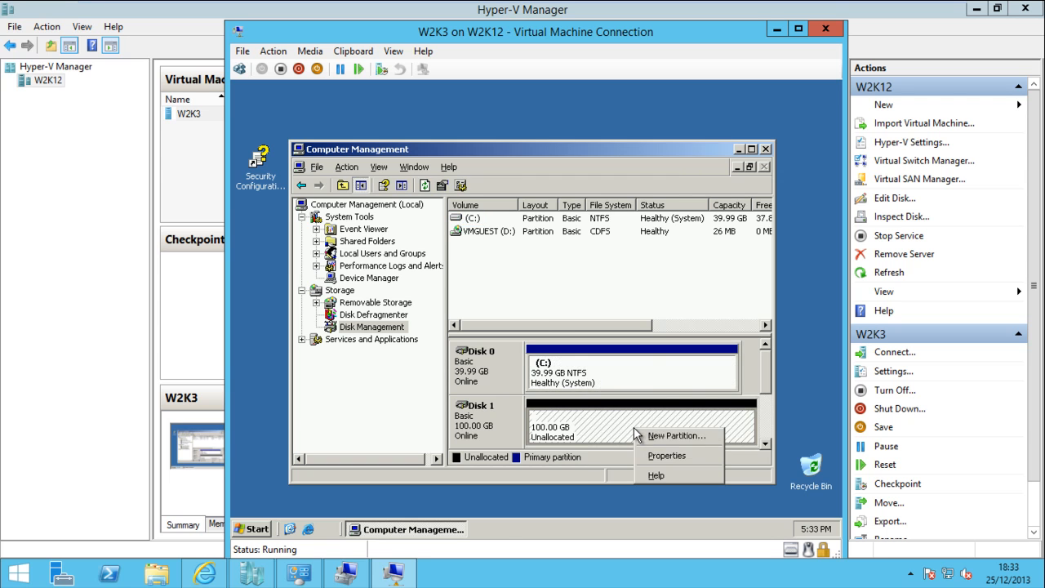
left_click(651, 437)
left_click(737, 487)
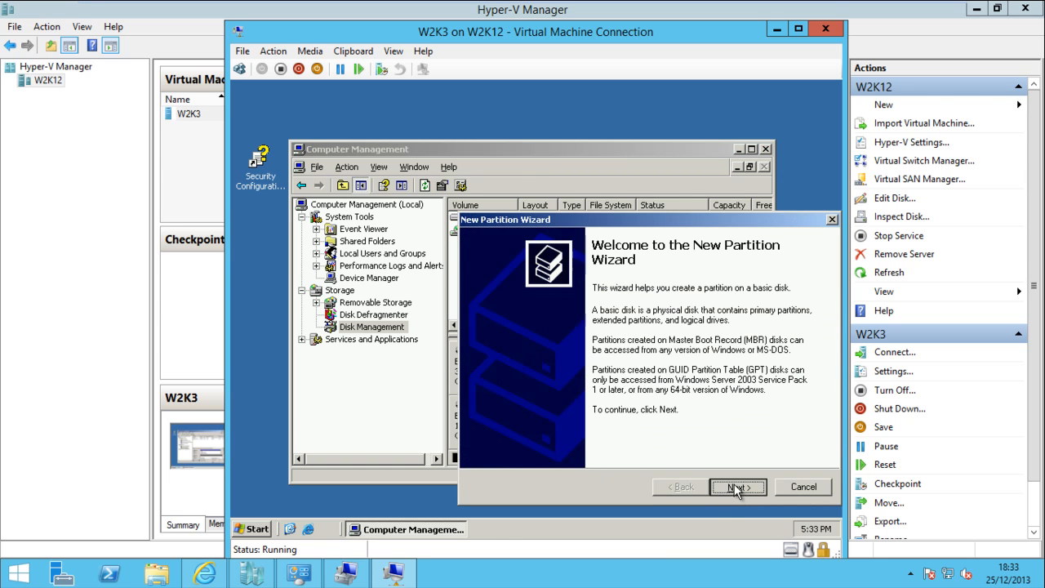
left_click(737, 488)
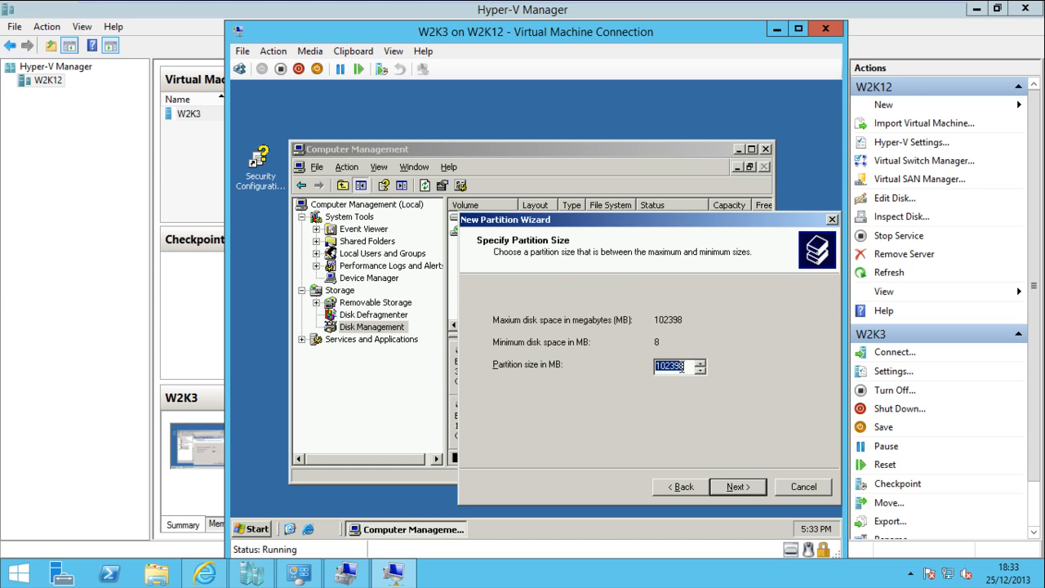
left_click(737, 490)
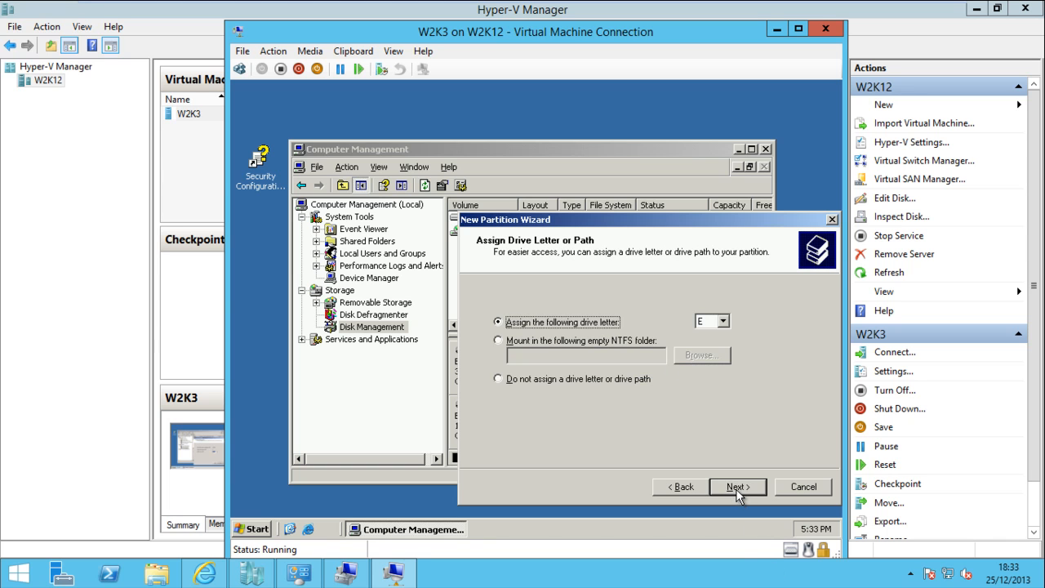
left_click(721, 322)
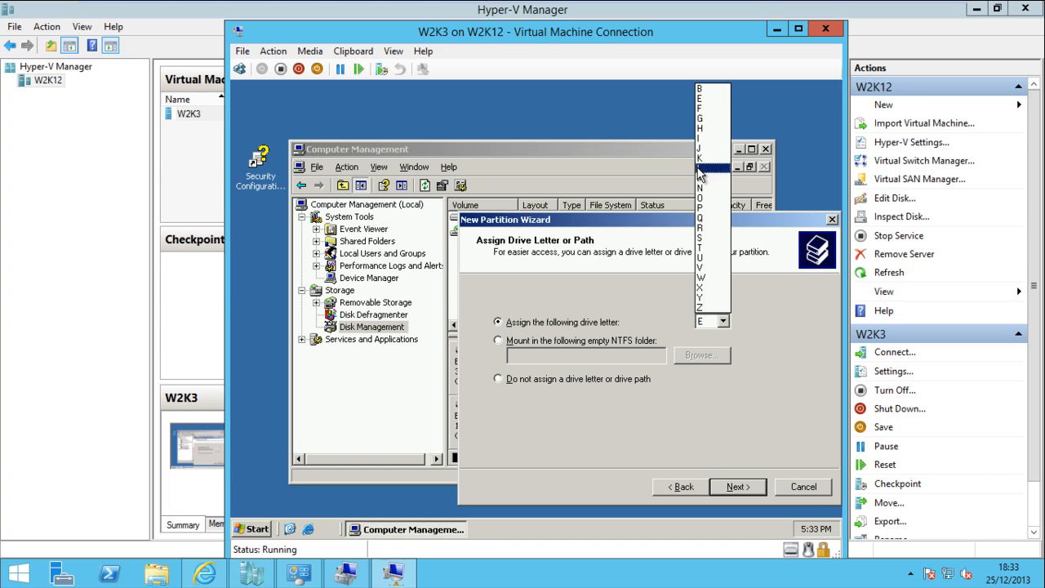
left_click(702, 118)
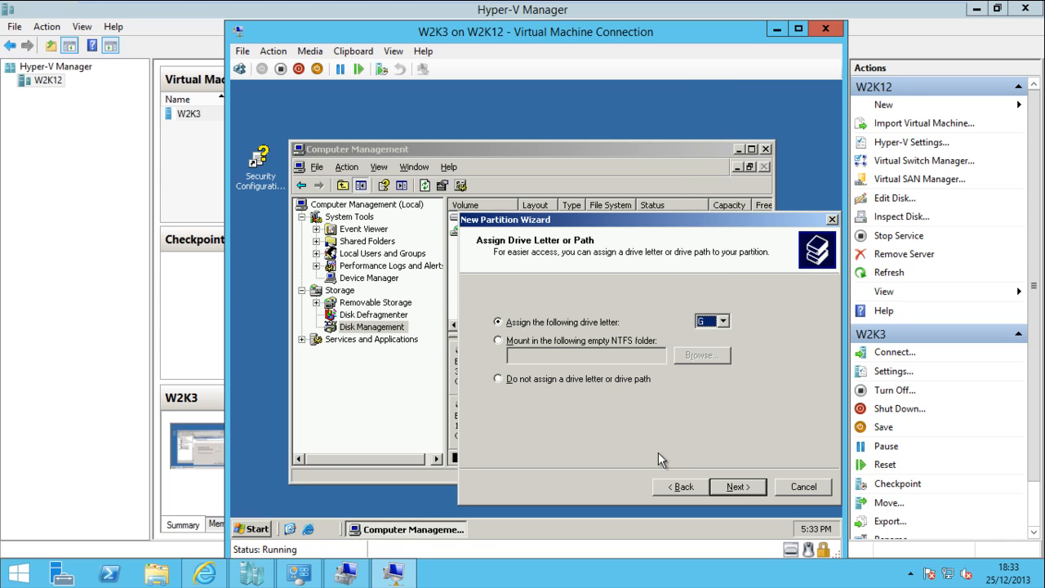
left_click(728, 489)
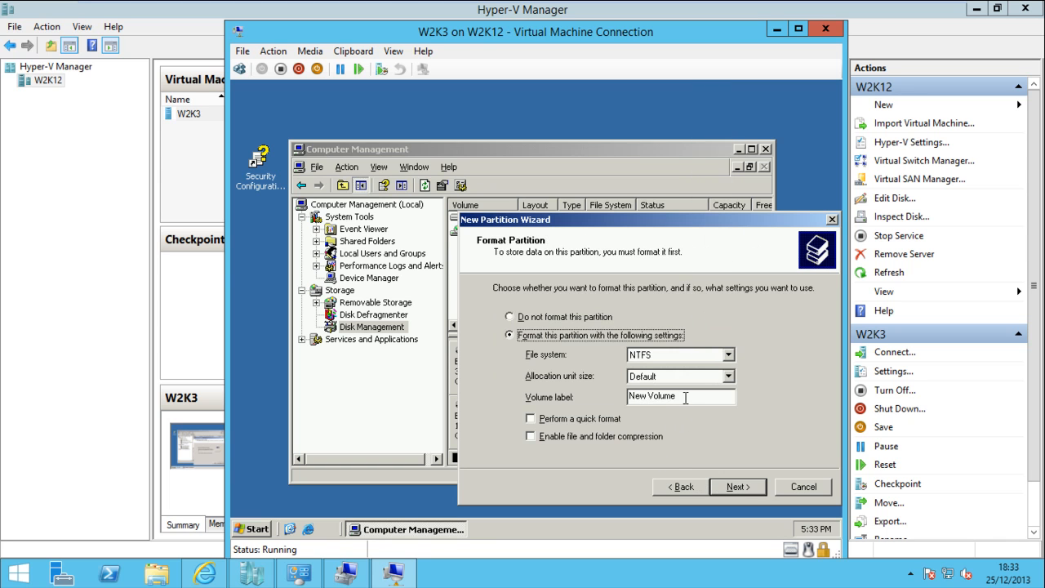
Label the volume Dados, enable quick format, and finish the partition wizard
left_click_drag(686, 398, 507, 420)
type("Dados")
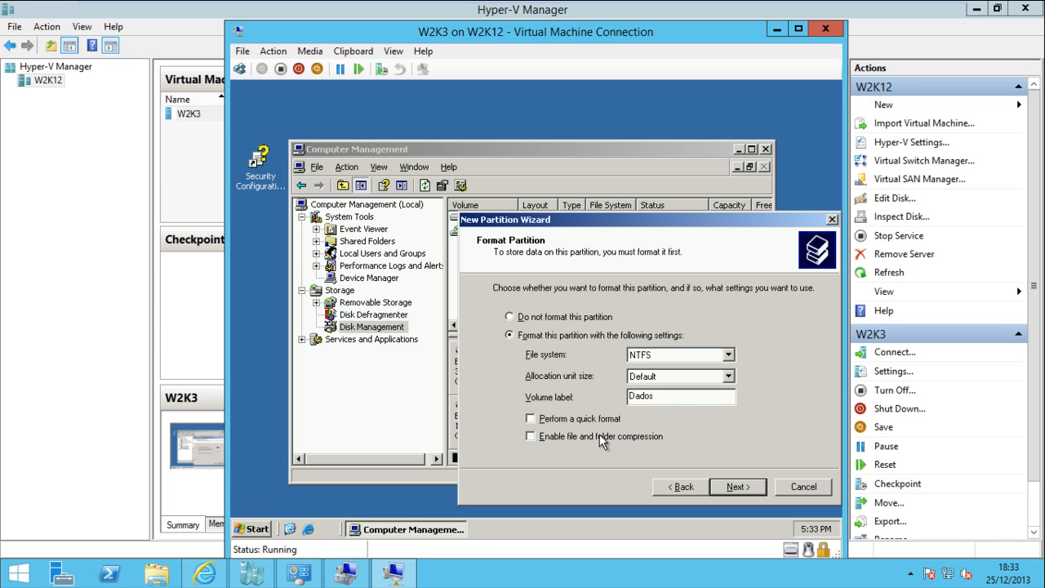
left_click(577, 418)
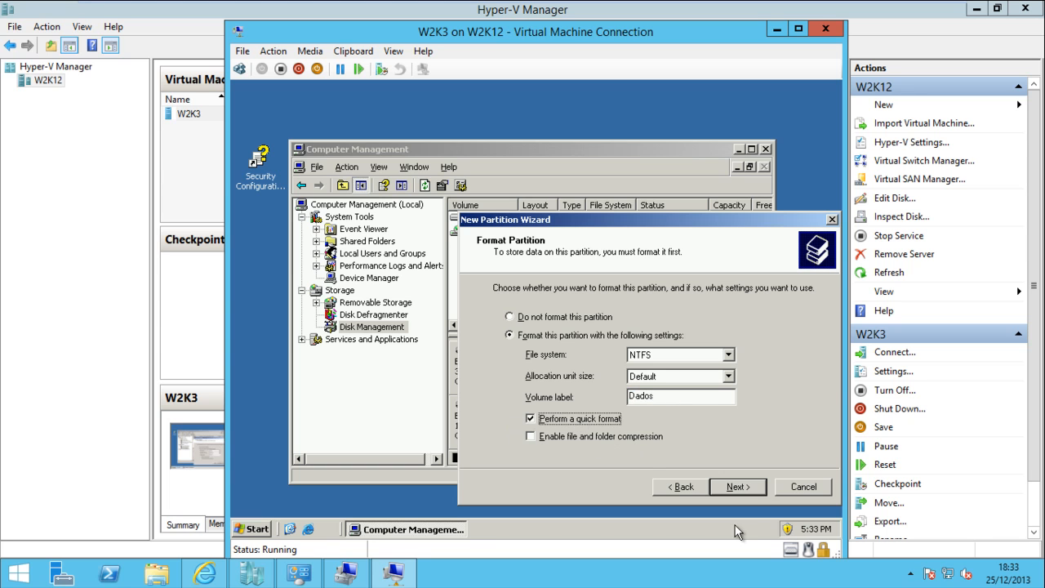
left_click(732, 487)
left_click(739, 486)
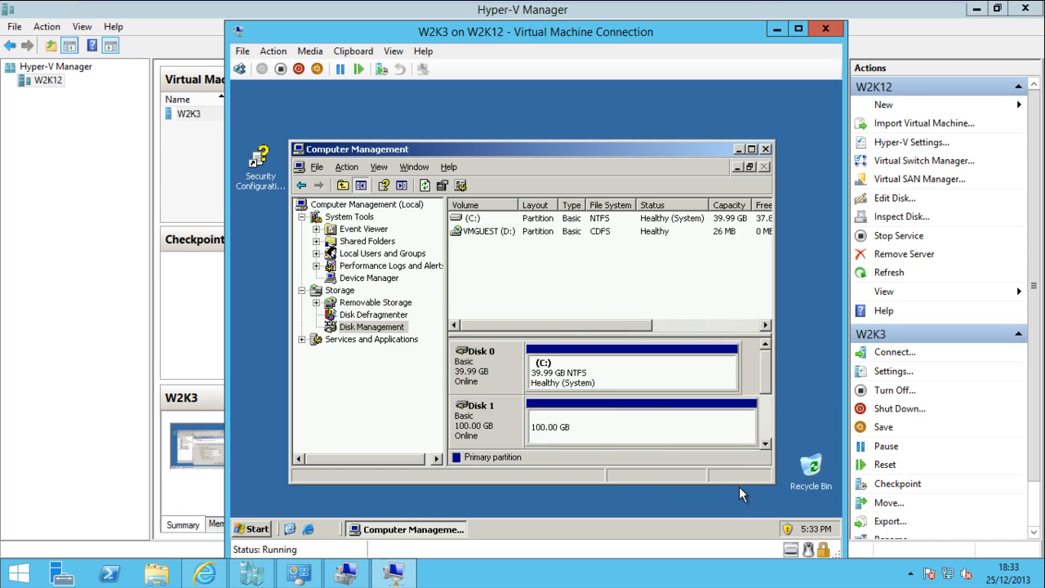
Maximize Computer Management and refresh the views until Dados (G:) shows Healthy NTFS
left_click(752, 148)
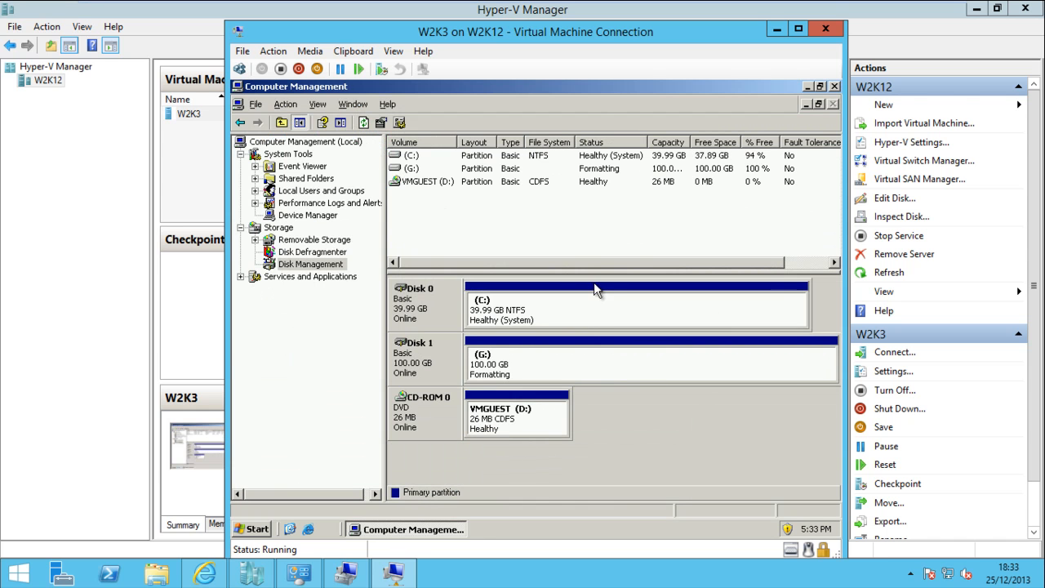
left_click(532, 309)
left_click(535, 361)
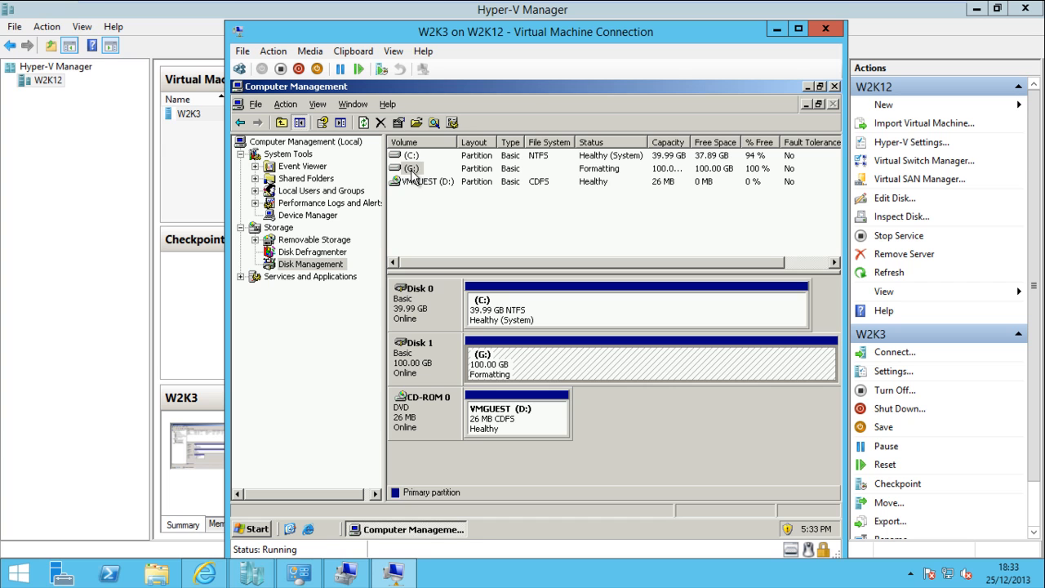
left_click(337, 266)
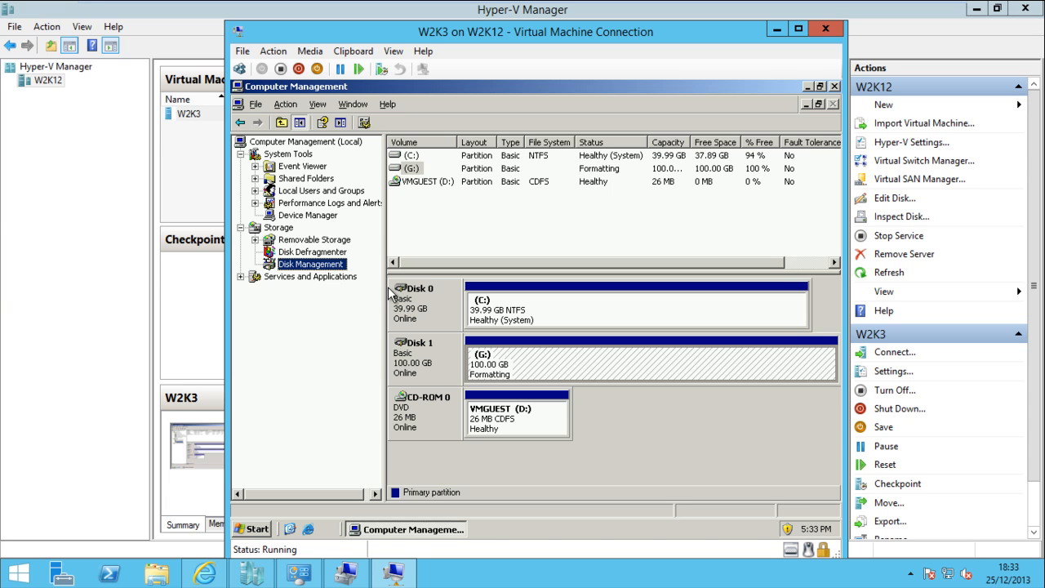
left_click(331, 252)
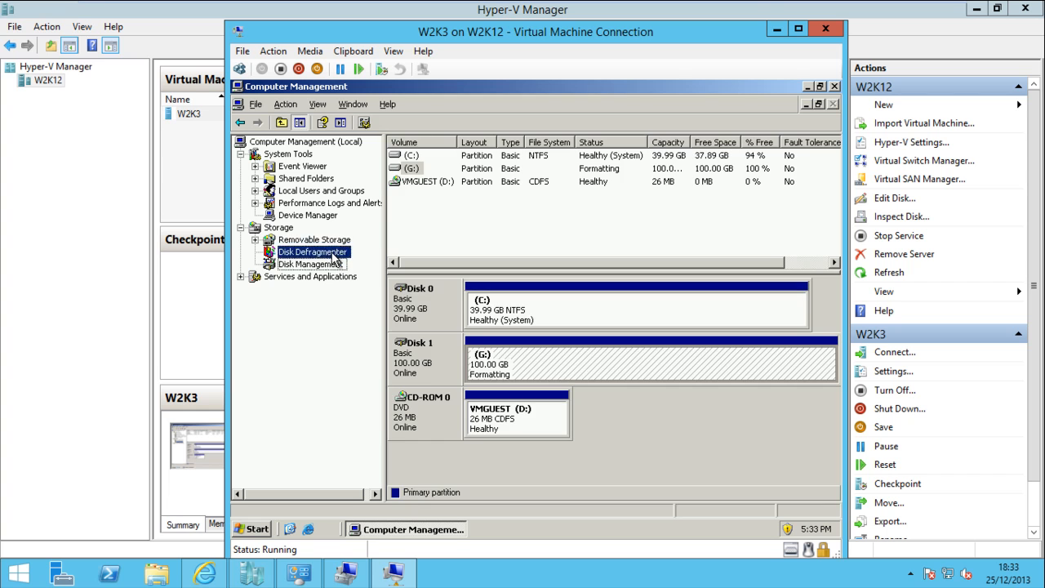
left_click(331, 264)
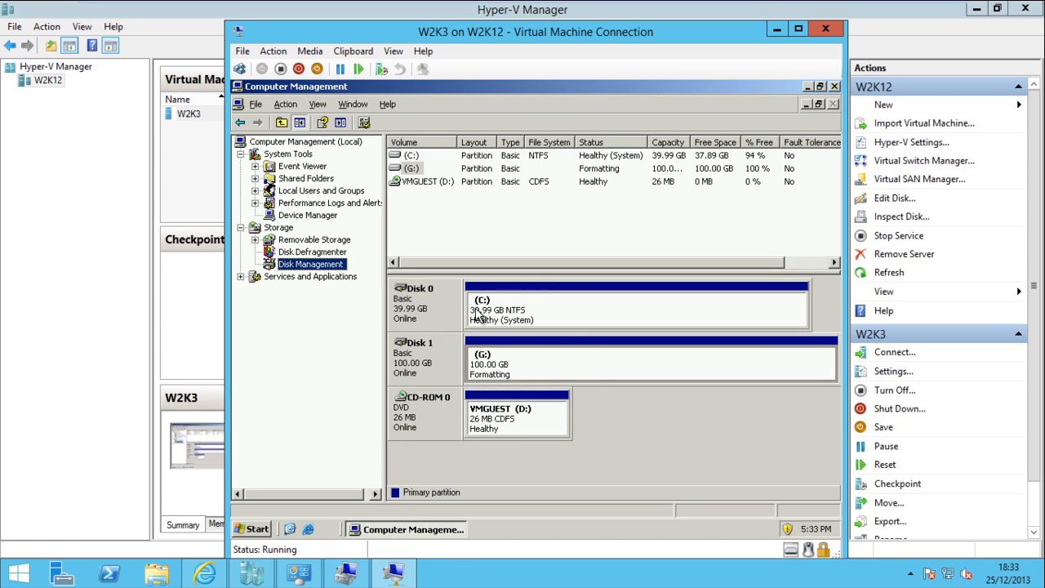
left_click(572, 322)
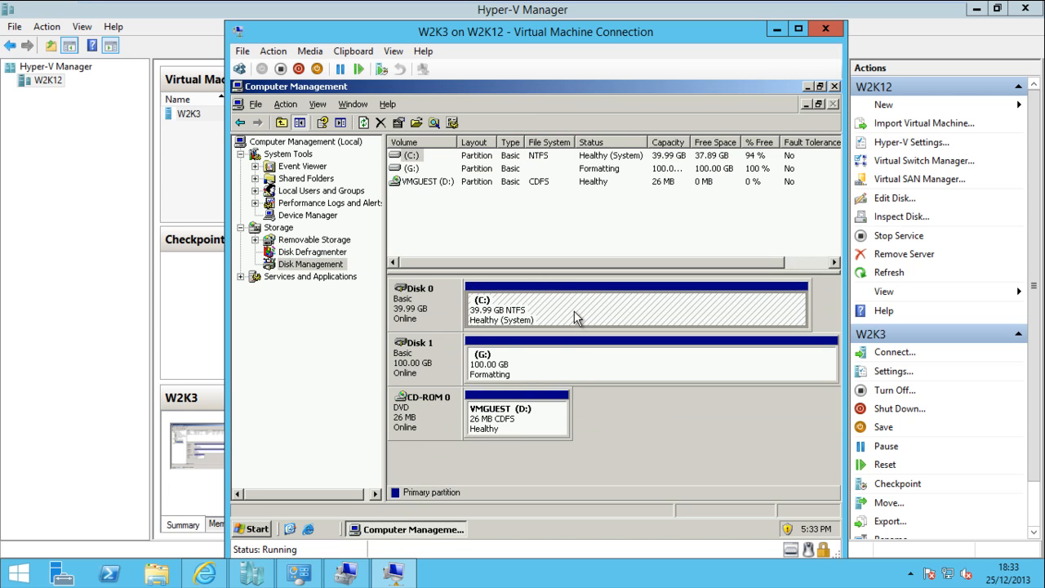
left_click(572, 361)
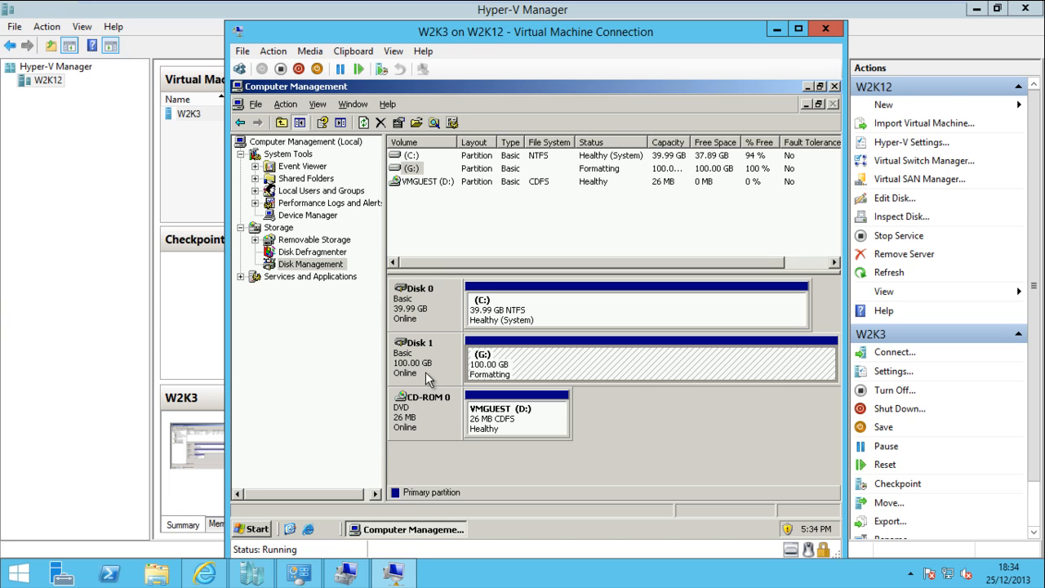
left_click(319, 252)
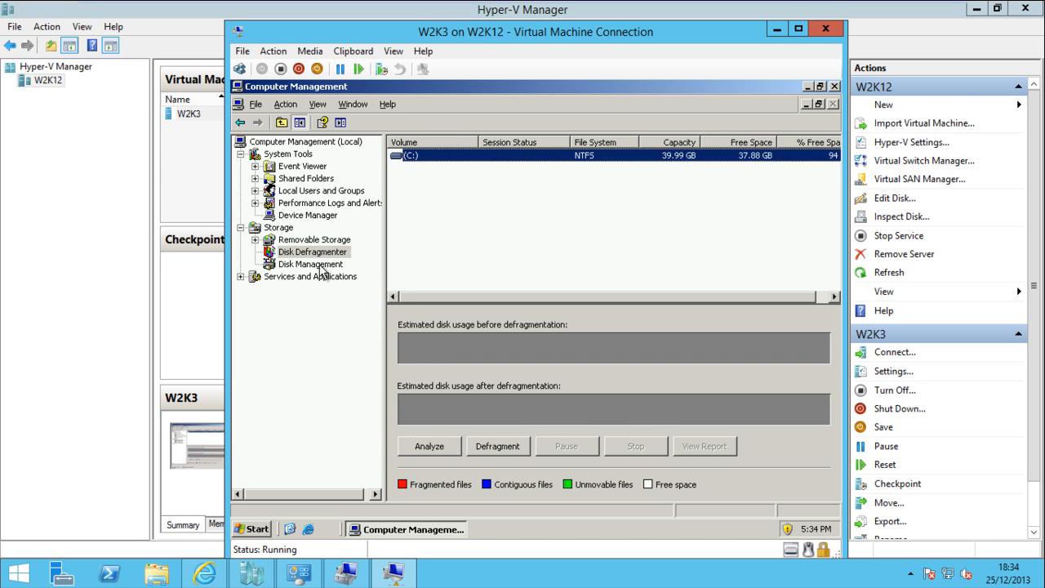
left_click(323, 267)
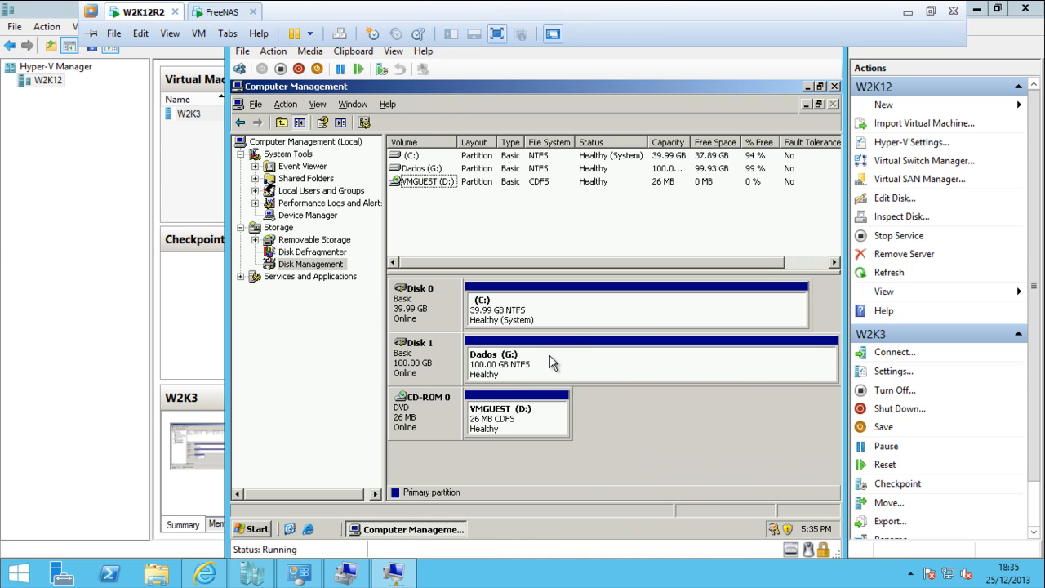
left_click(552, 363)
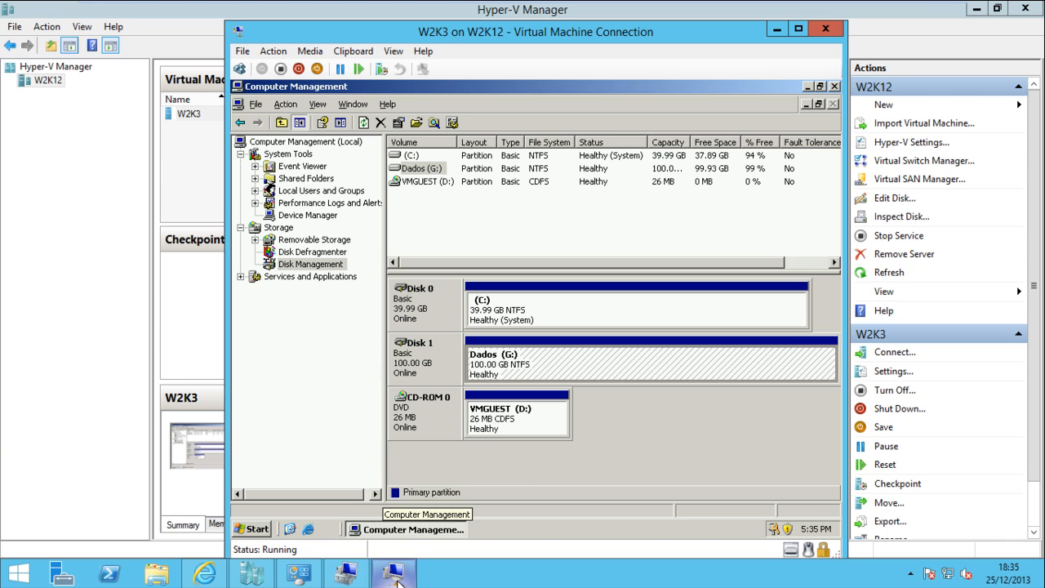
left_click(343, 581)
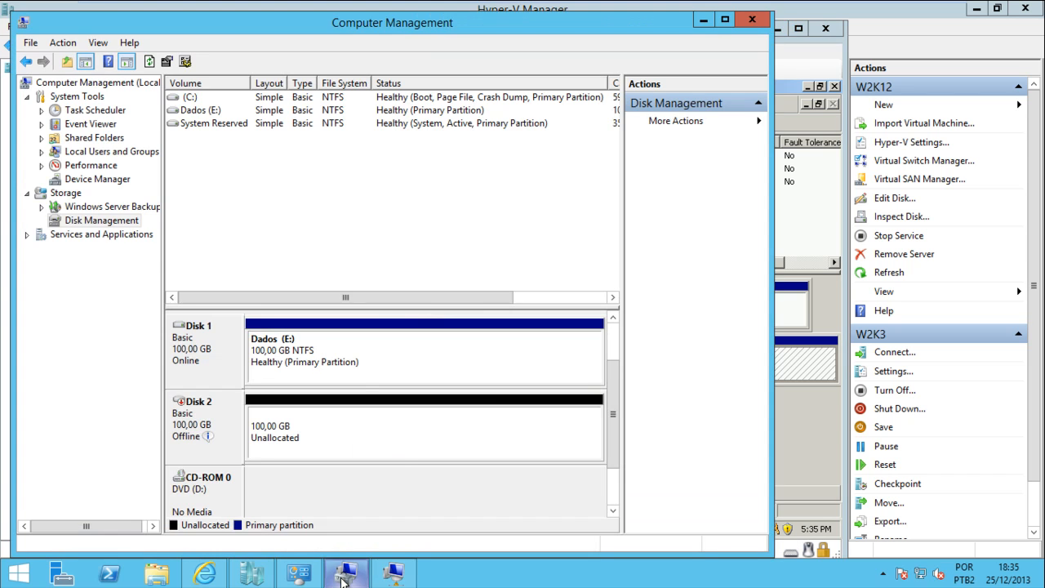
left_click(128, 223)
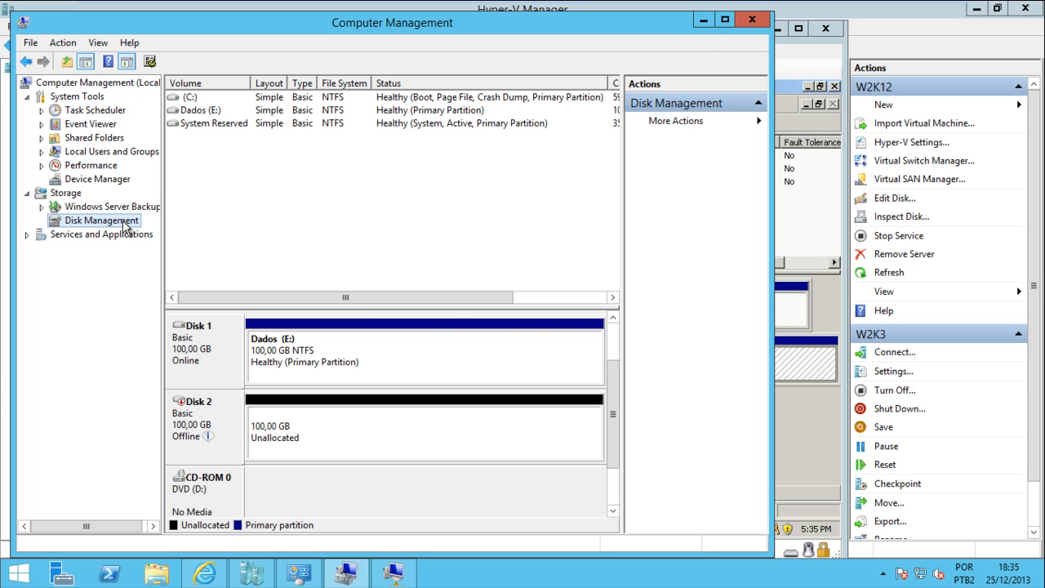
left_click(202, 402)
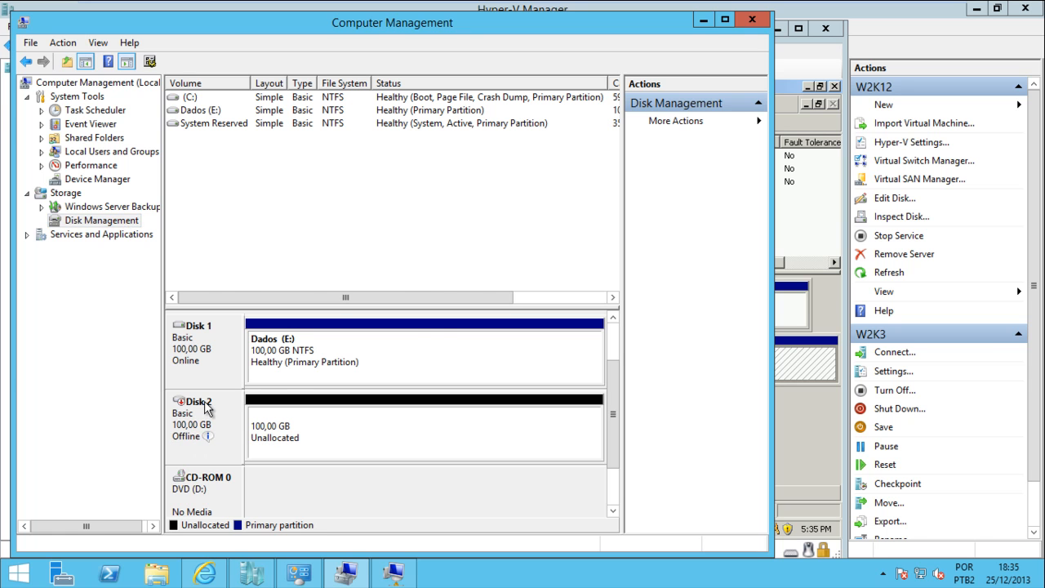
left_click(703, 19)
Explore Dados (G:) and create a folder named SQL at its root
right_click(512, 362)
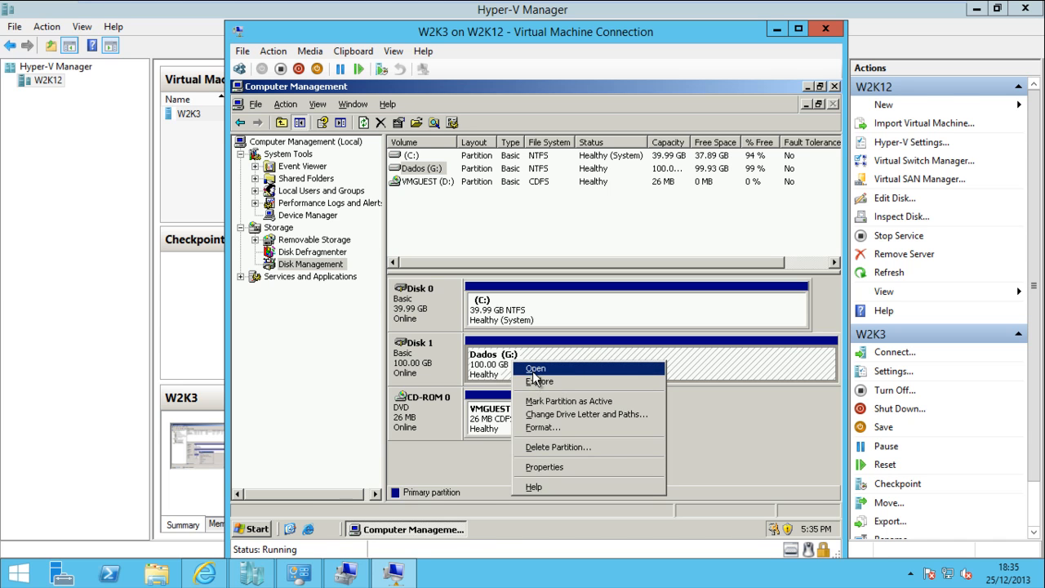
left_click(535, 380)
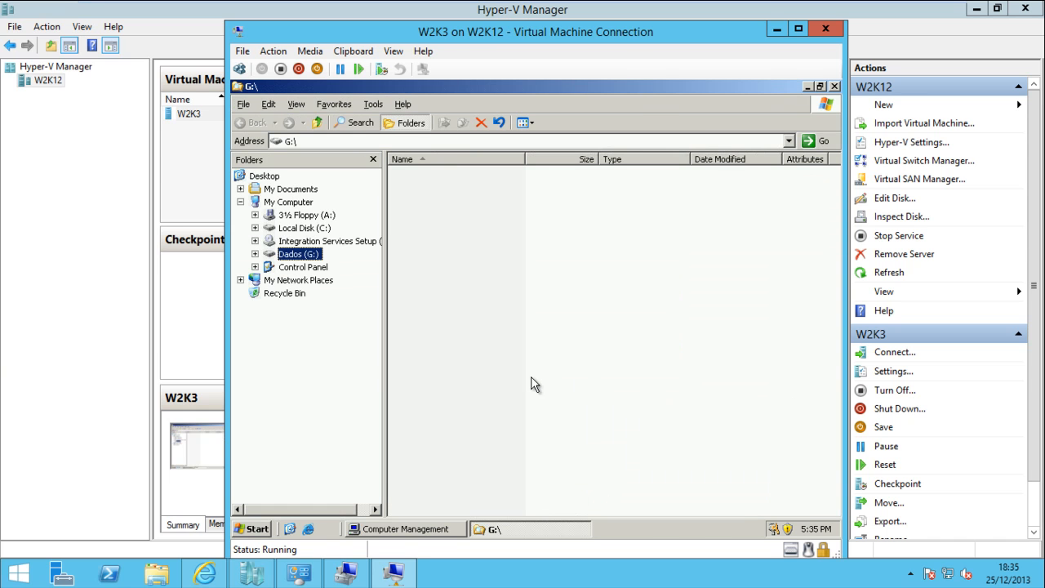
right_click(441, 213)
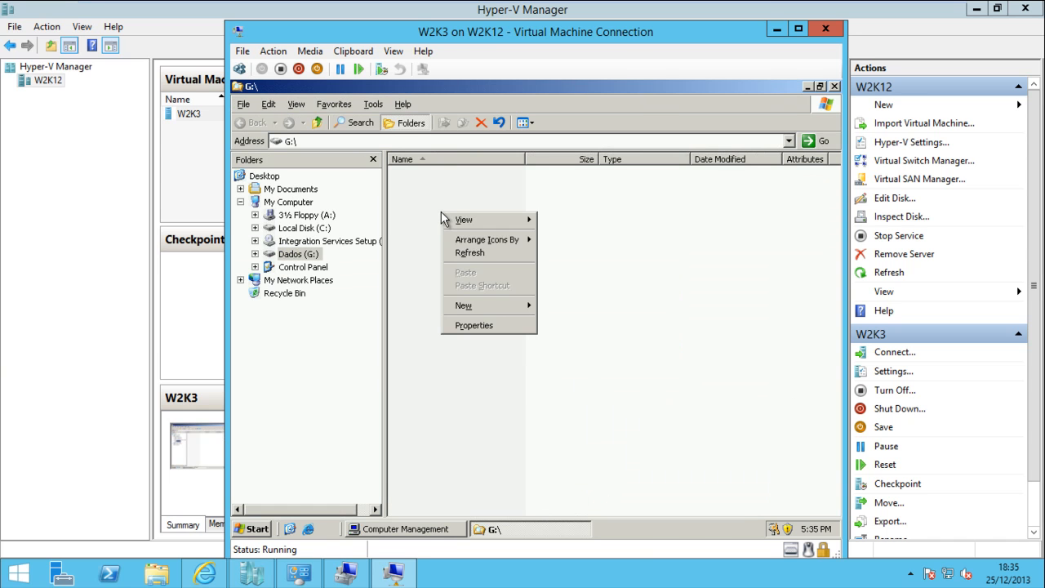
mouse_move(514, 311)
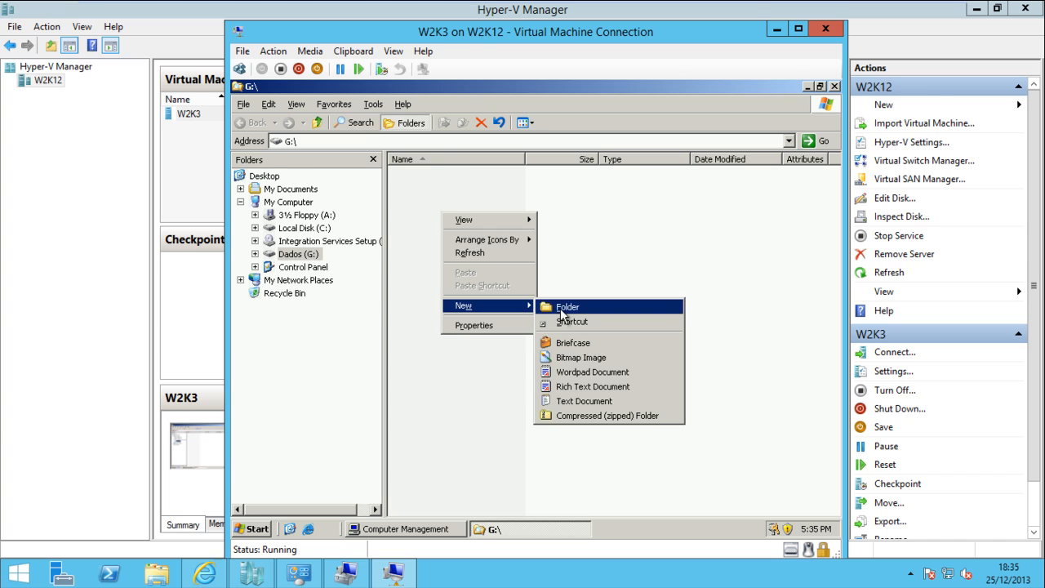
left_click(562, 305)
type("SQL")
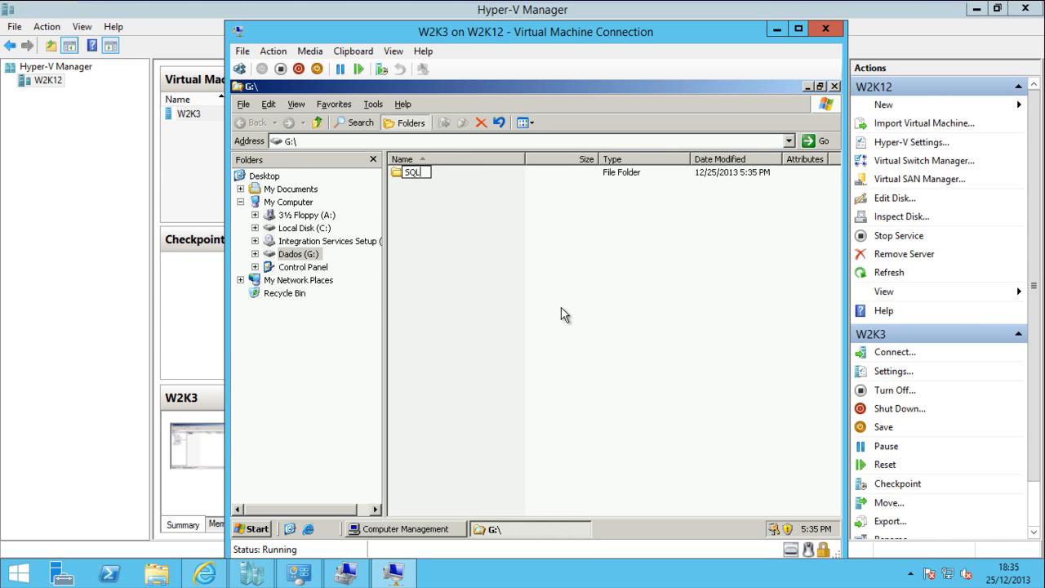
key("Return")
Create a second folder named Arquivos at the root of G:
right_click(414, 227)
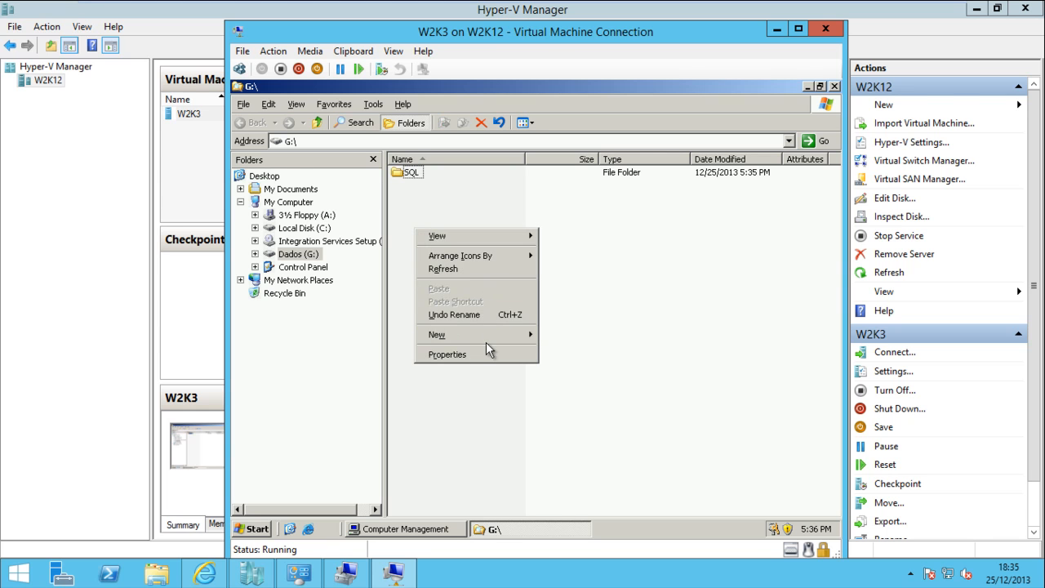
mouse_move(499, 336)
left_click(564, 336)
type("Arquivos")
key("Return")
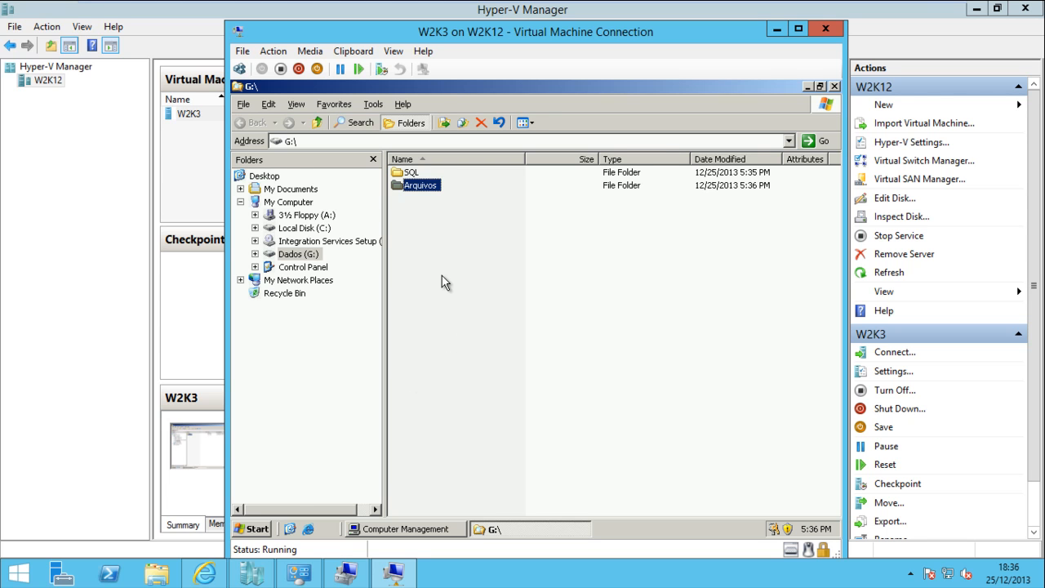
mouse_move(249, 582)
Close the G:\ Explorer window, review Dados (G:) and Disk 1, then close Computer Management
left_click(835, 86)
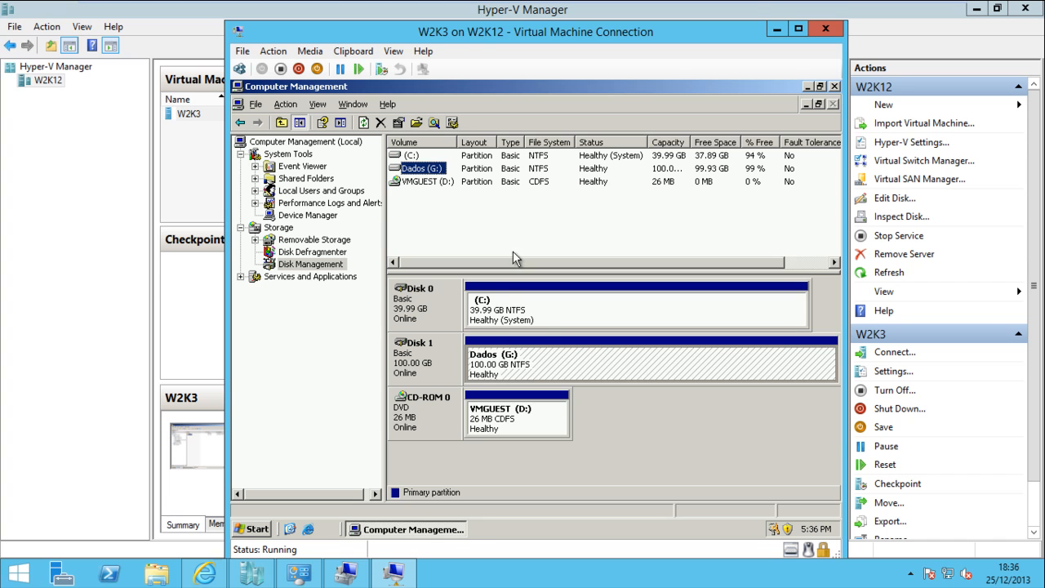
right_click(508, 367)
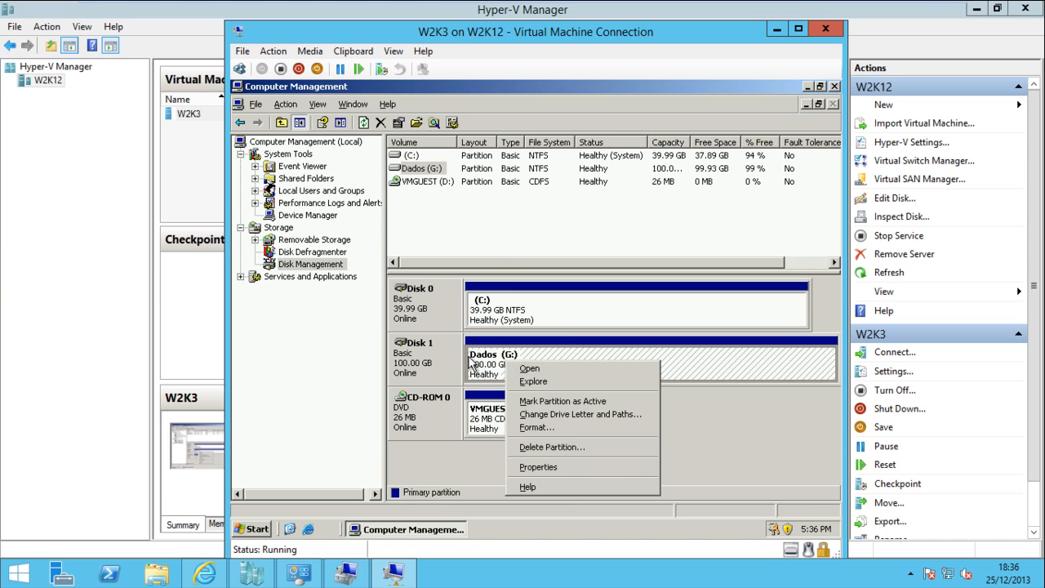
left_click(407, 346)
right_click(408, 347)
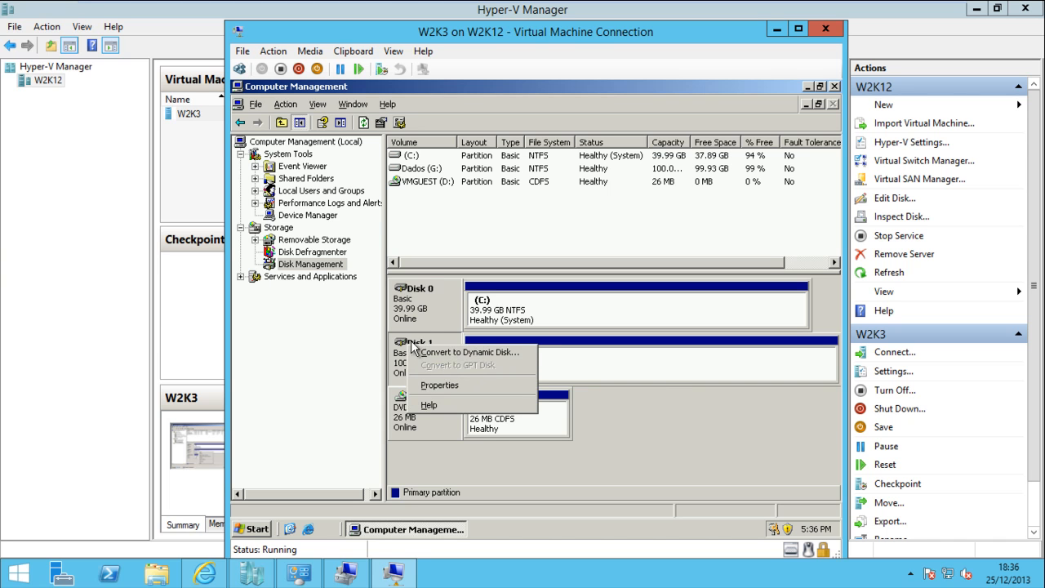
left_click(413, 341)
right_click(513, 362)
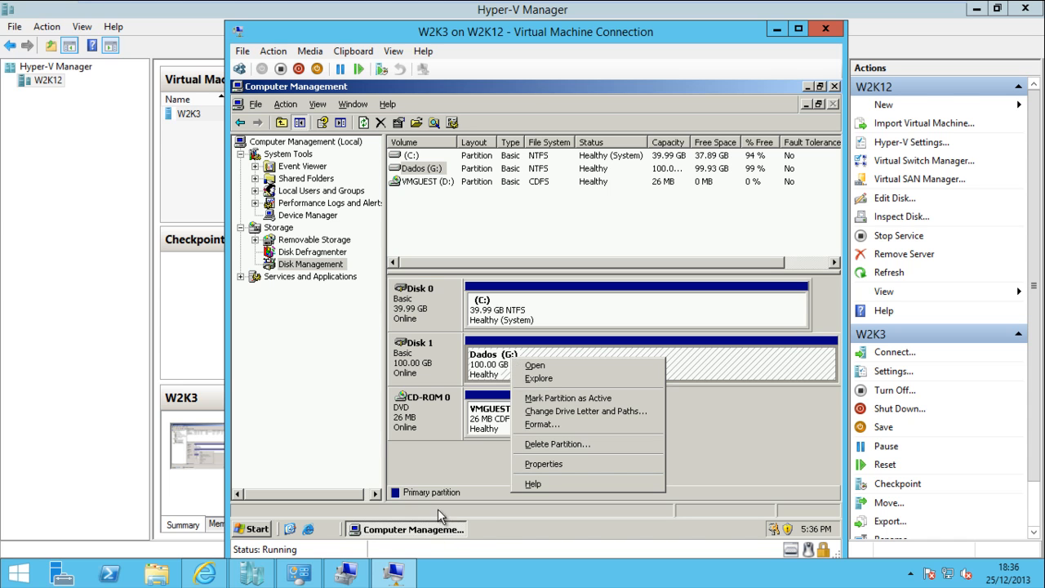
left_click(470, 467)
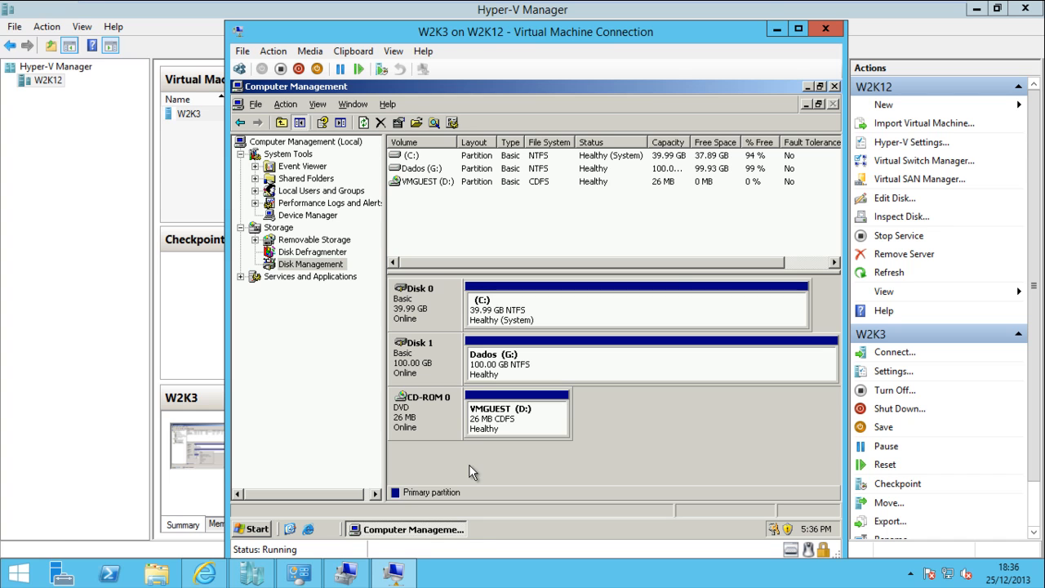
left_click(833, 86)
Shut down W2K3 with reason Hardware: Installation (Planned), then close its connection window
left_click(262, 531)
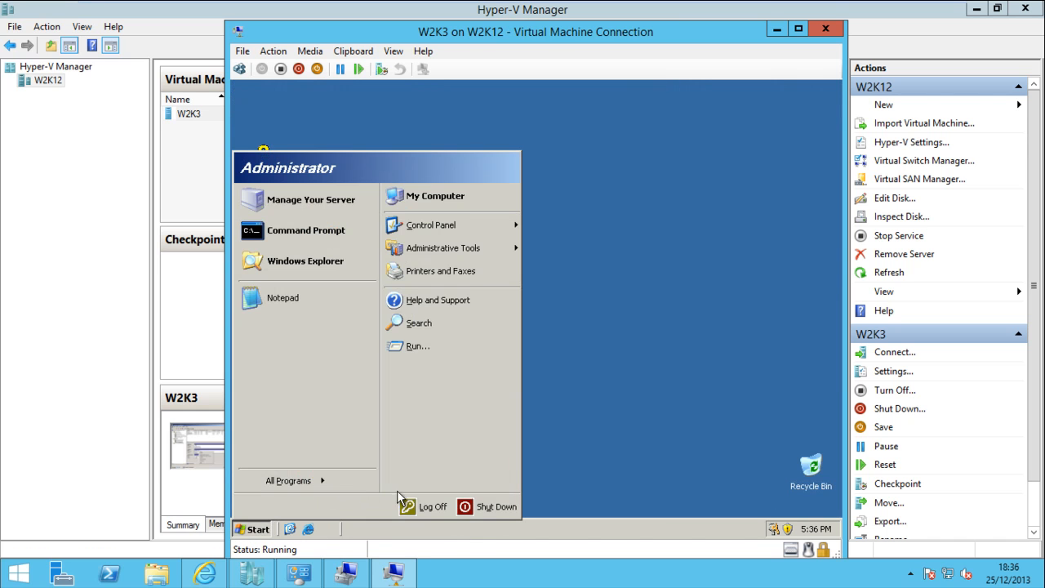
left_click(490, 505)
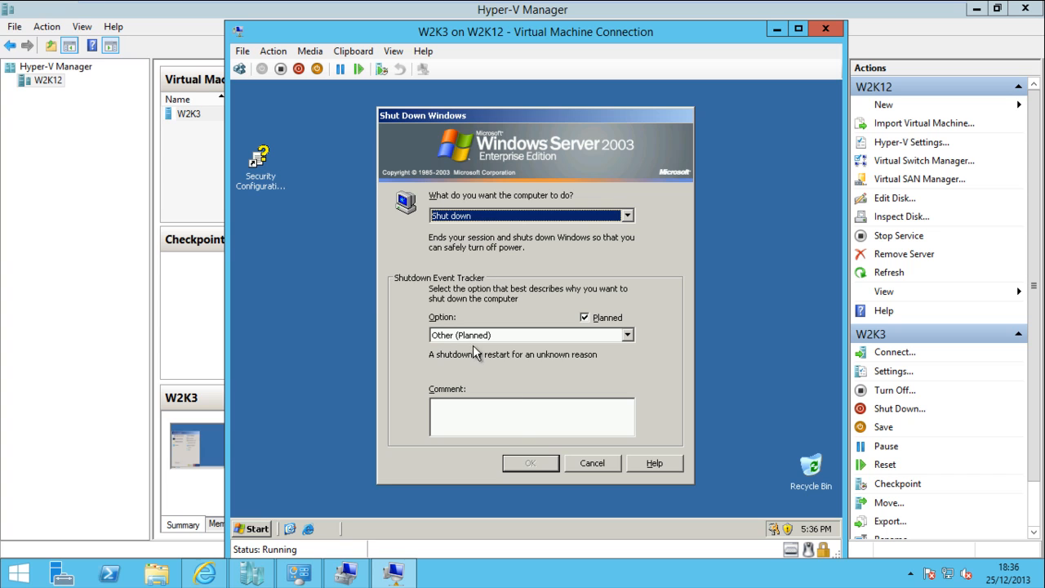
left_click(478, 335)
left_click(475, 377)
left_click(535, 463)
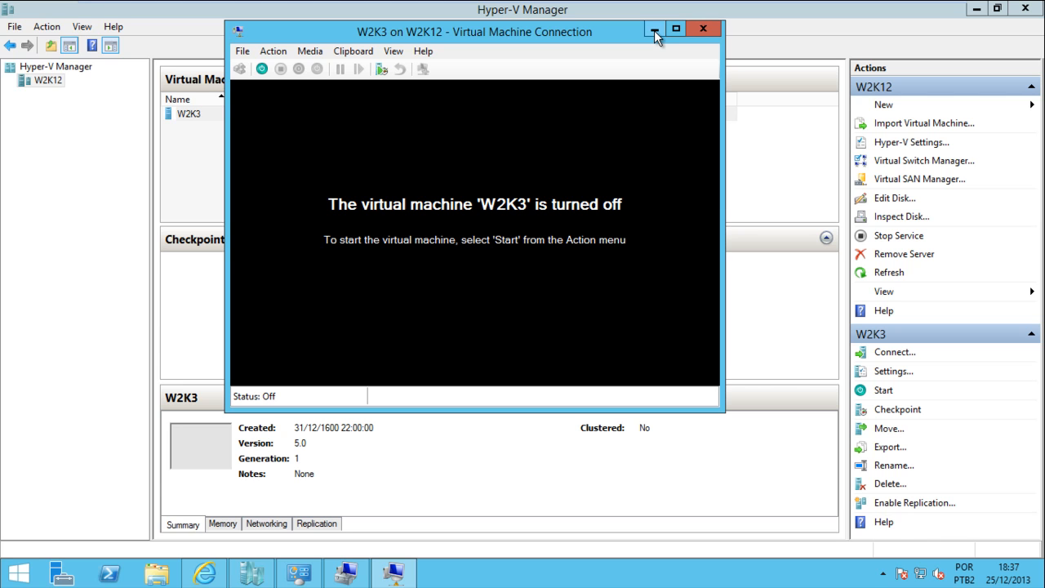
left_click(701, 31)
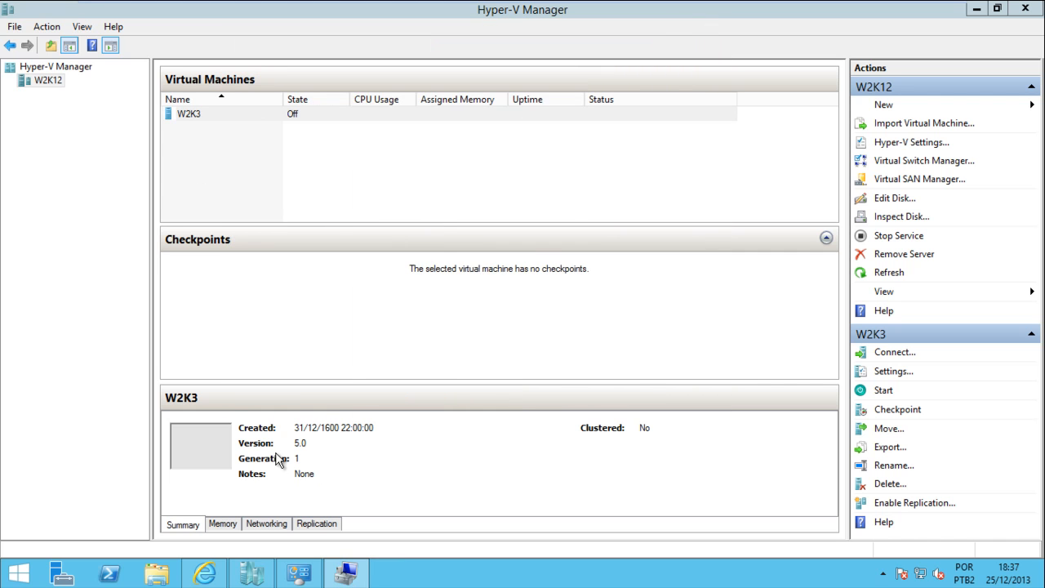
In W2K3's settings, remove the second IDE hard drive (physical Disk 2) and apply
mouse_move(255, 582)
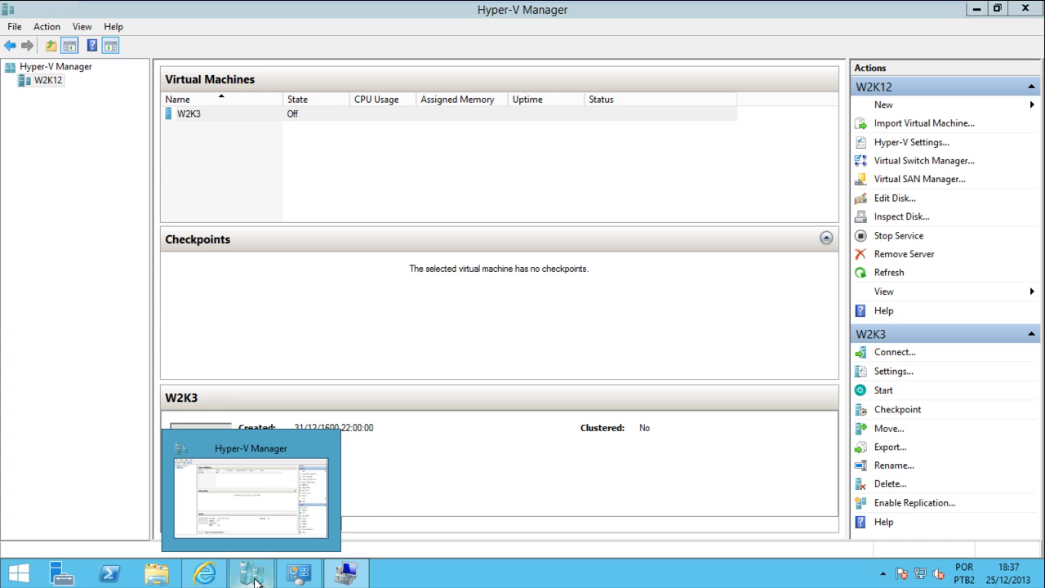
left_click(199, 115)
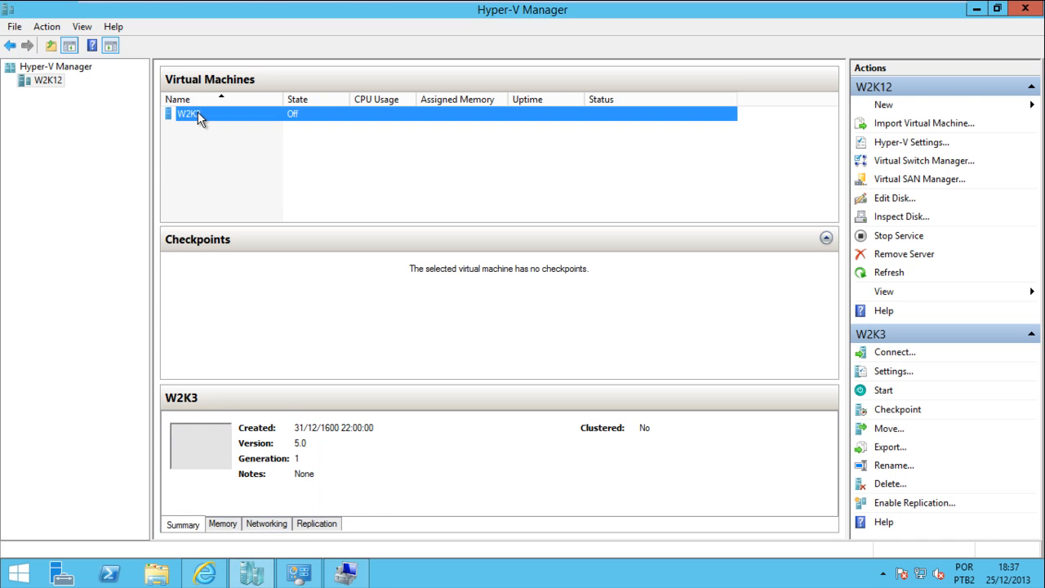
left_click(205, 131)
right_click(200, 118)
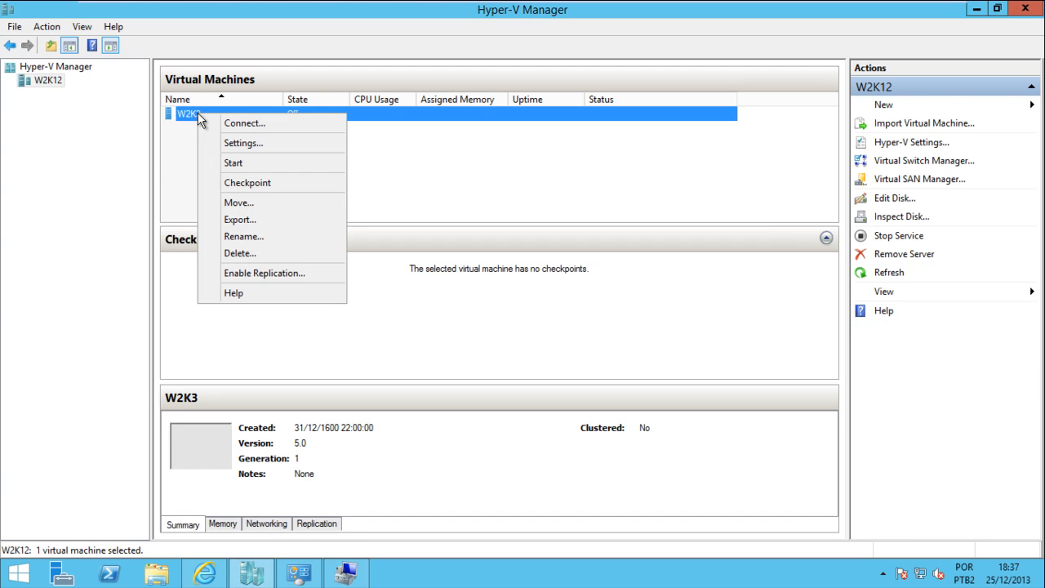
left_click(279, 143)
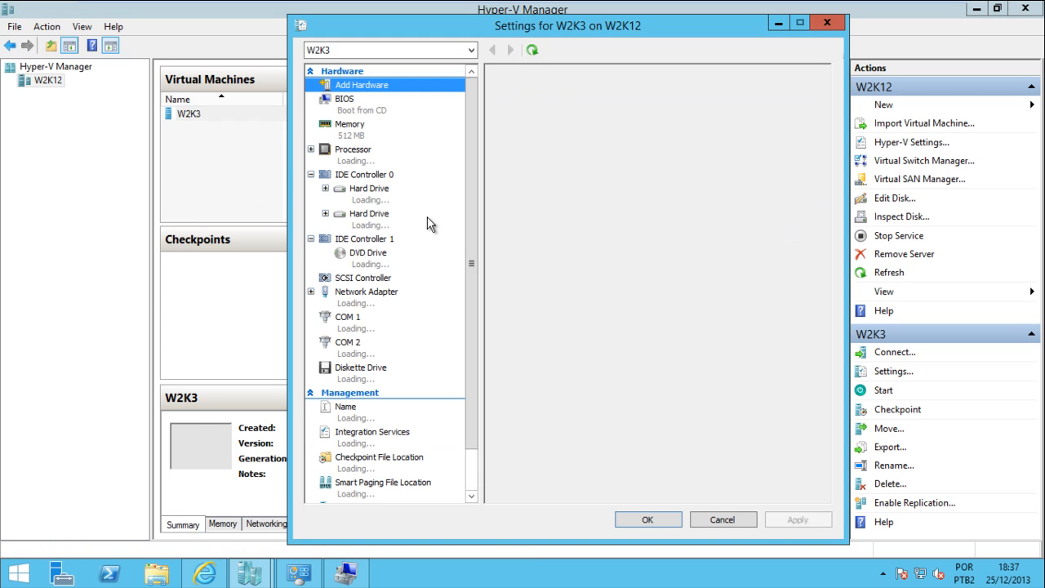
left_click(388, 222)
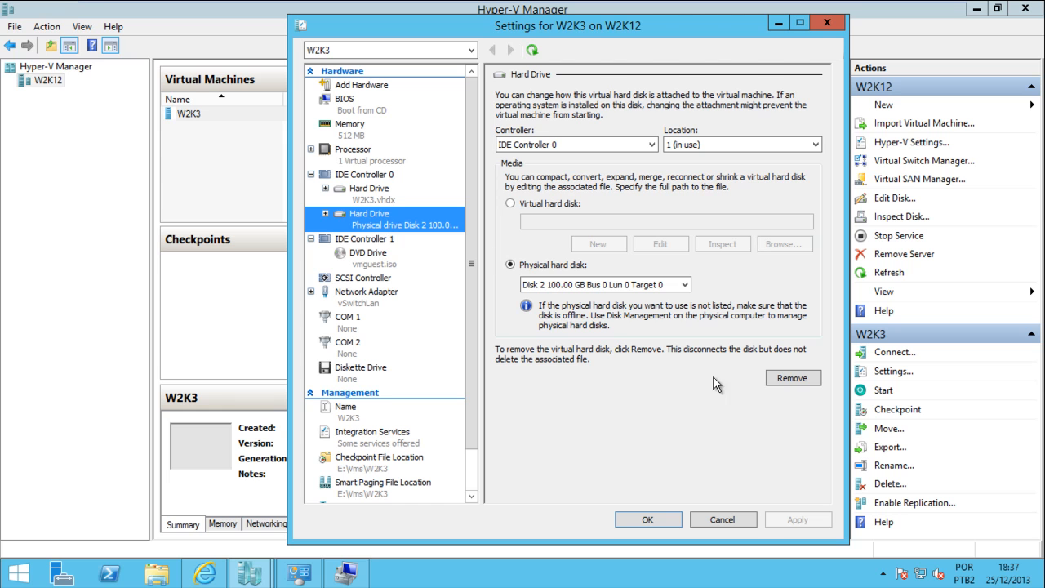
left_click(792, 377)
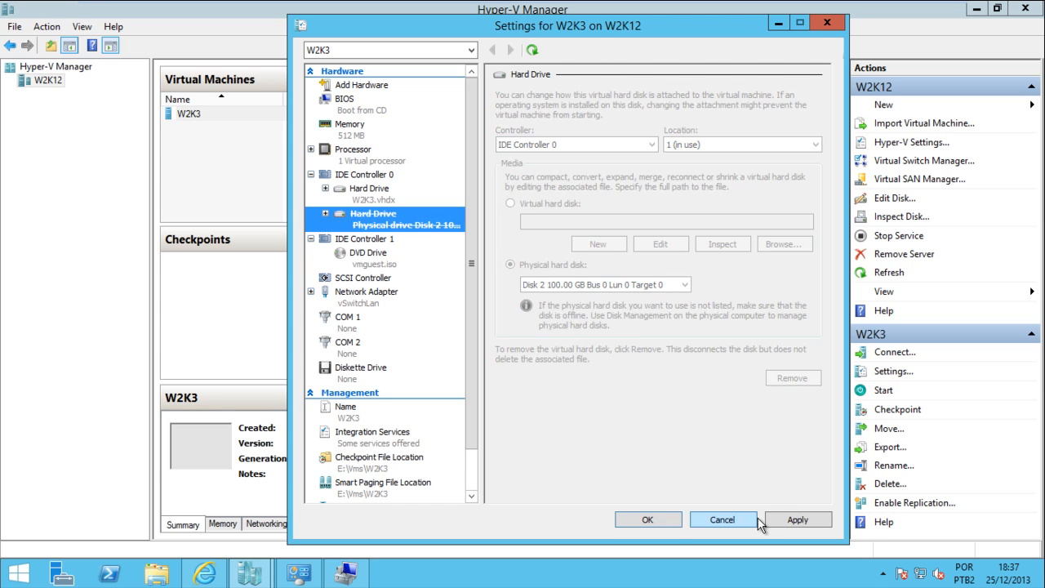
left_click(651, 520)
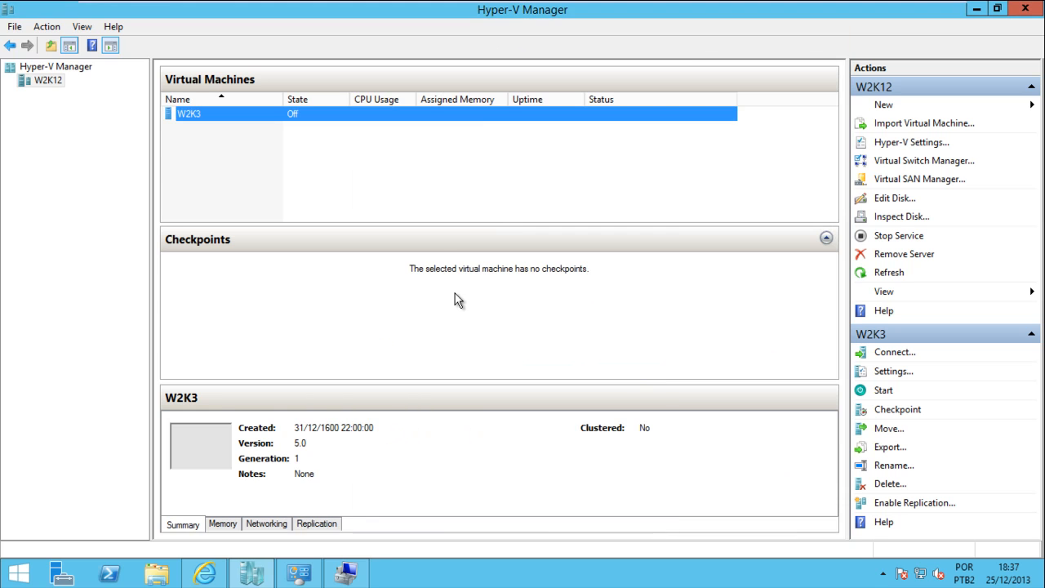
Set host Disk 2 Online in Disk Management, revealing the 100,00 GB Dados (F:) volume
left_click(350, 580)
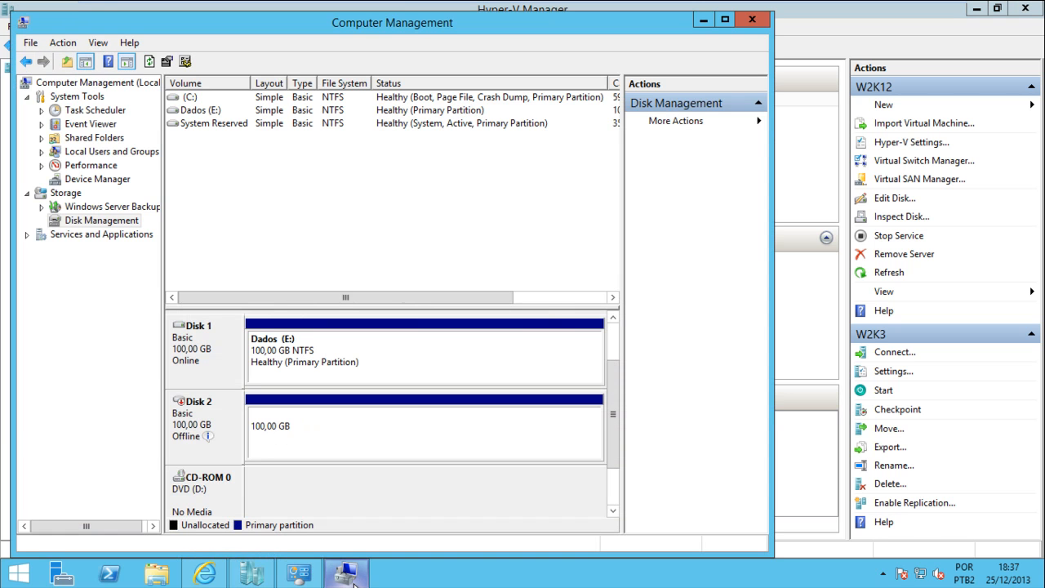
left_click_drag(560, 18, 666, 29)
left_click(413, 448)
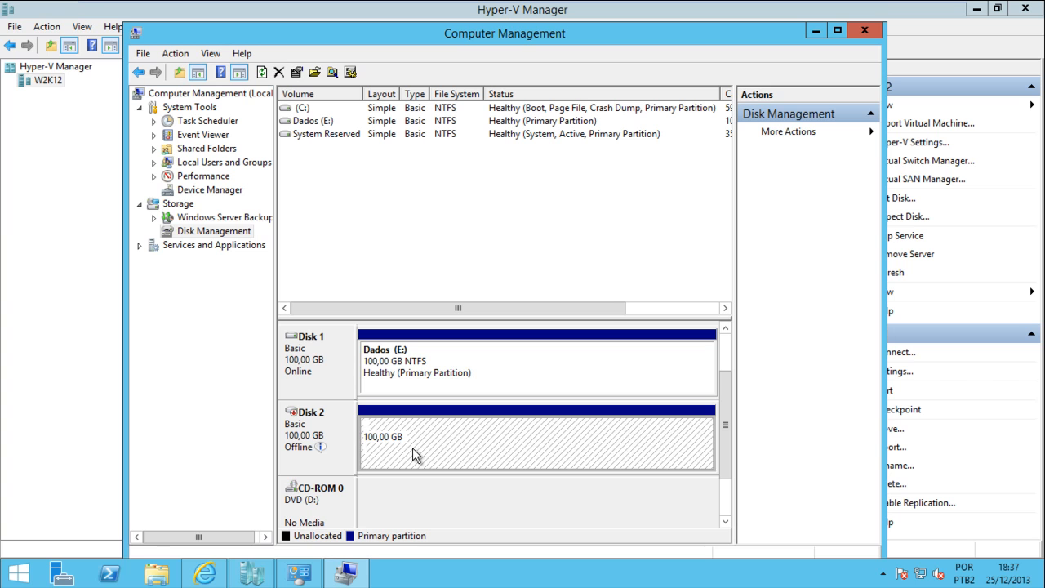
right_click(412, 448)
right_click(338, 434)
left_click(350, 434)
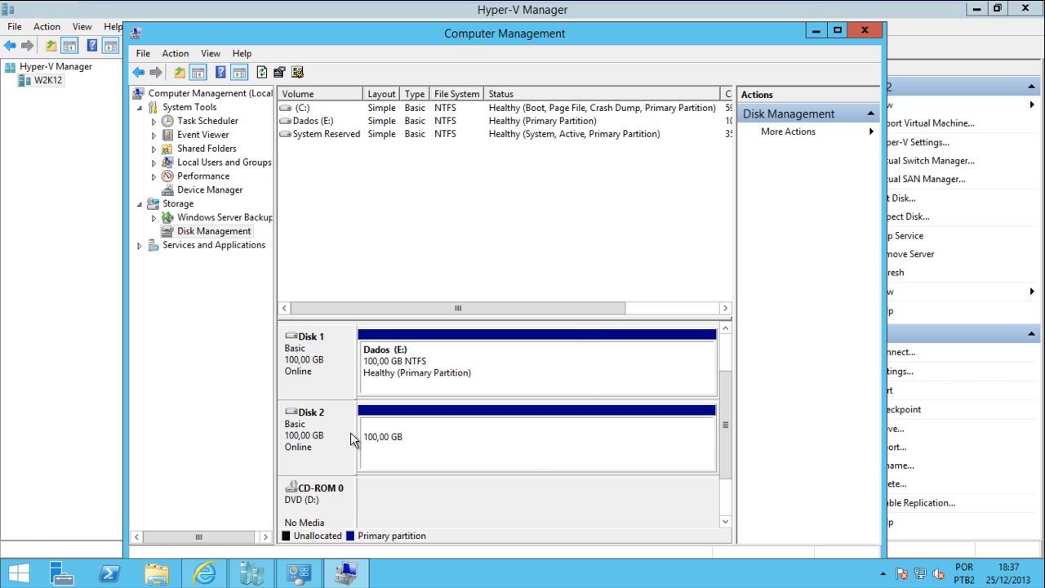
left_click(394, 437)
right_click(393, 439)
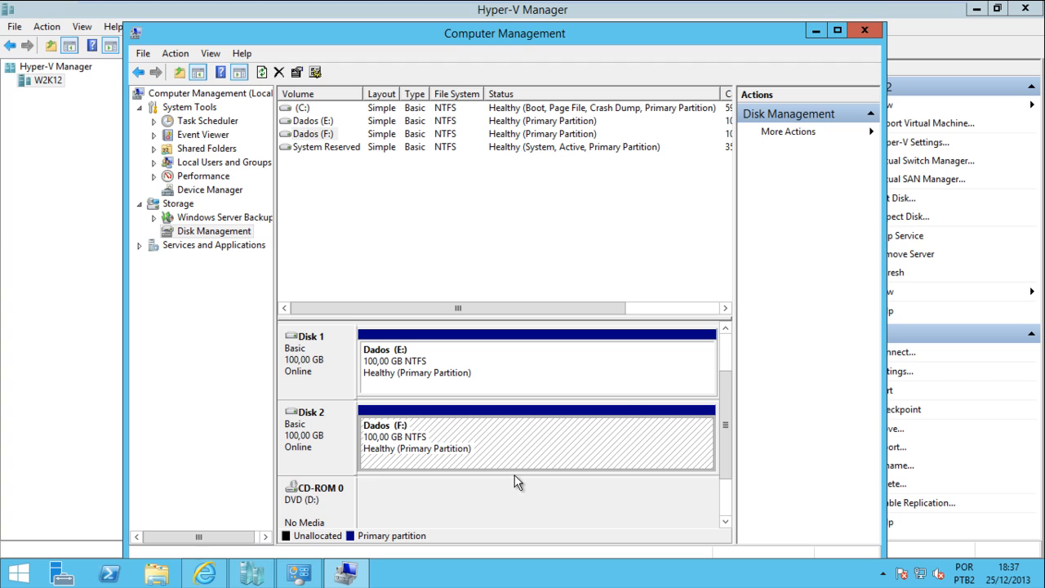
right_click(410, 441)
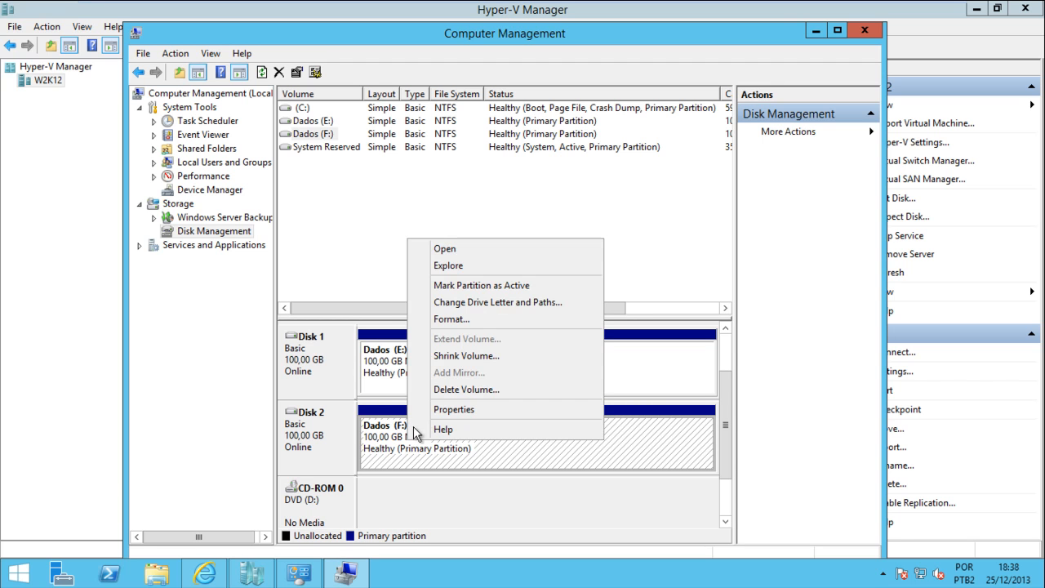
left_click(490, 266)
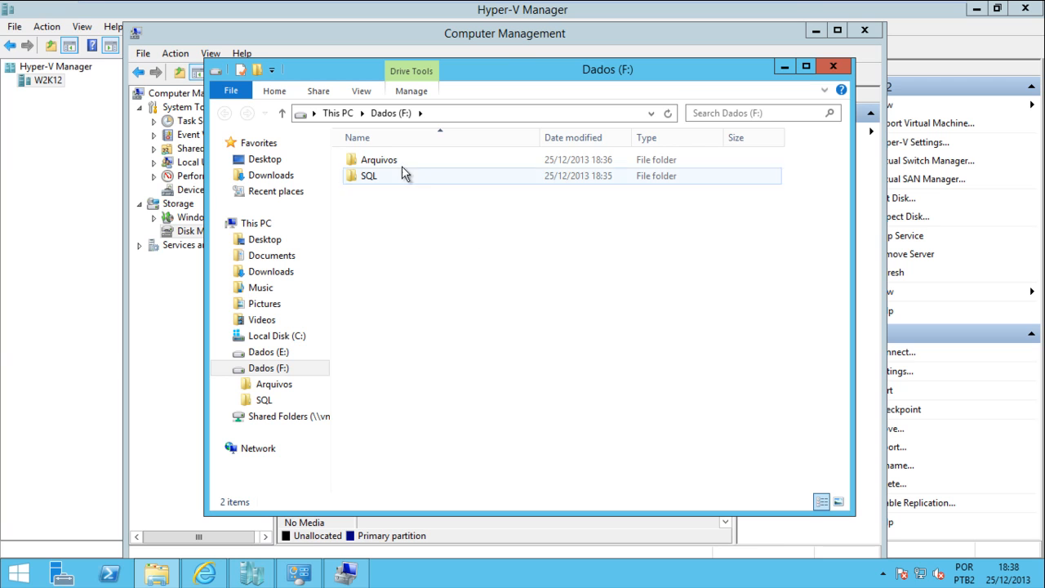
left_click(382, 161)
double_click(384, 174)
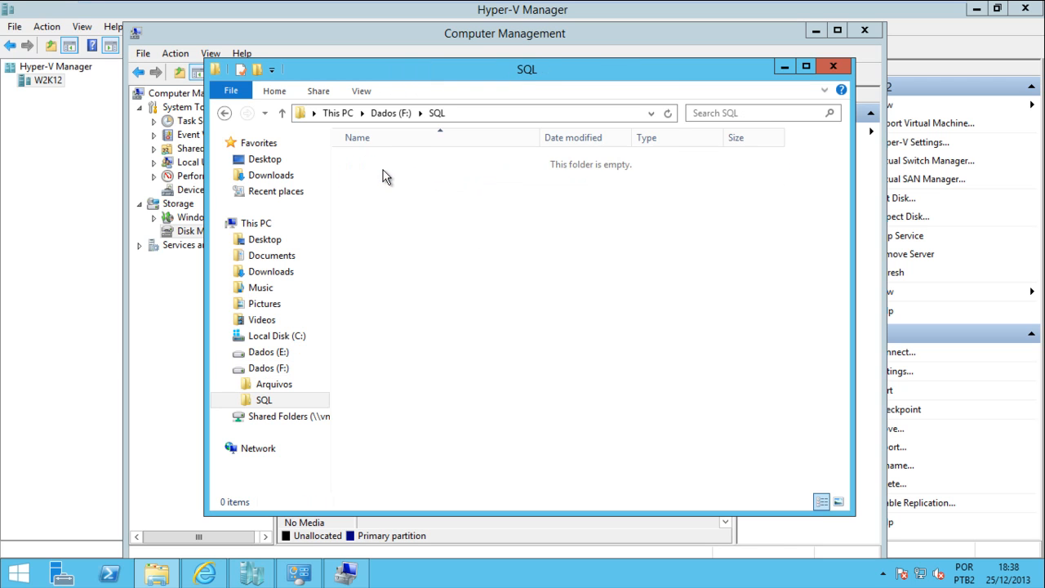
left_click(225, 115)
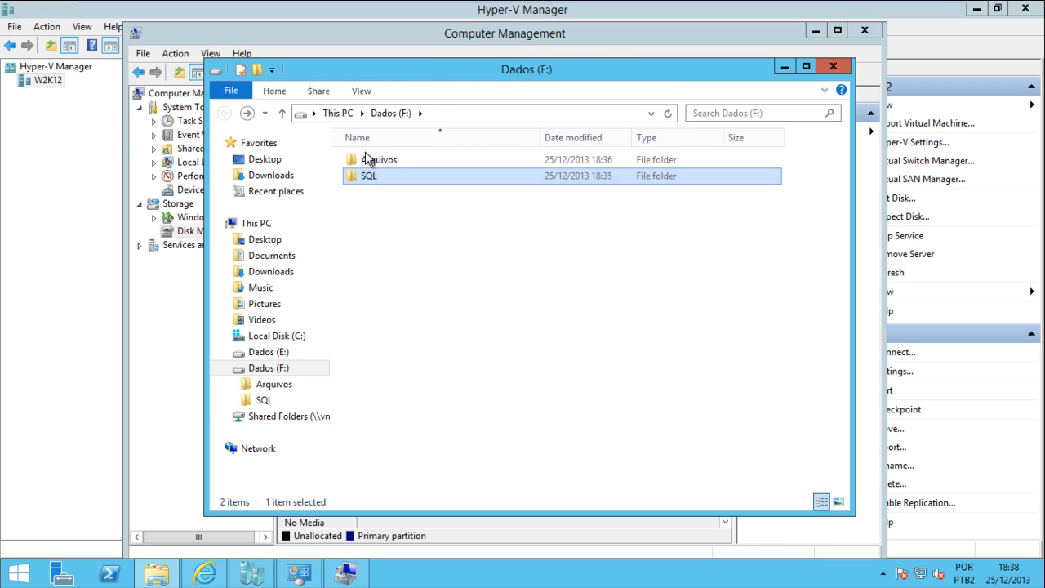
left_click(368, 160)
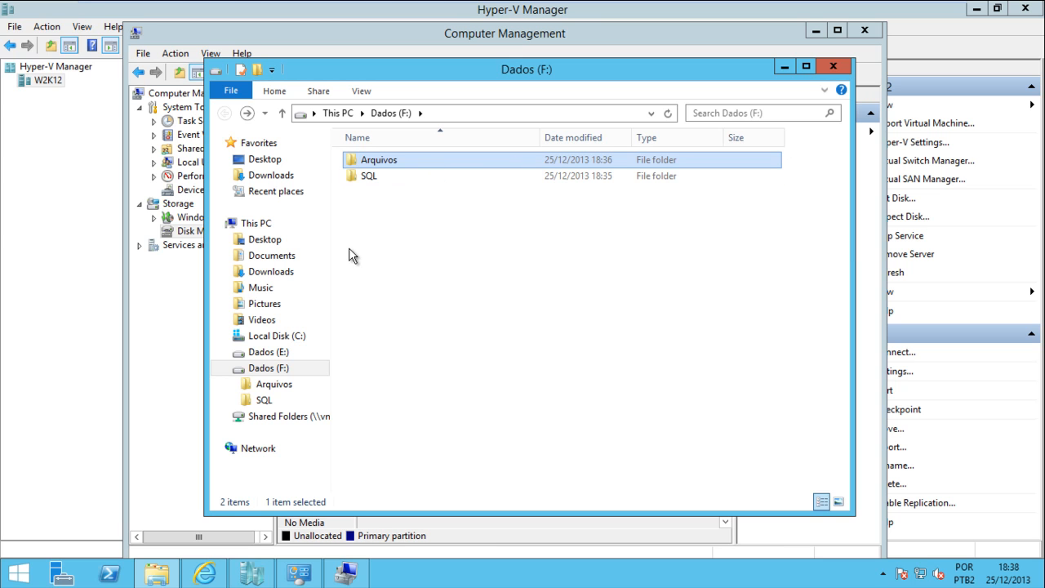
left_click(390, 178)
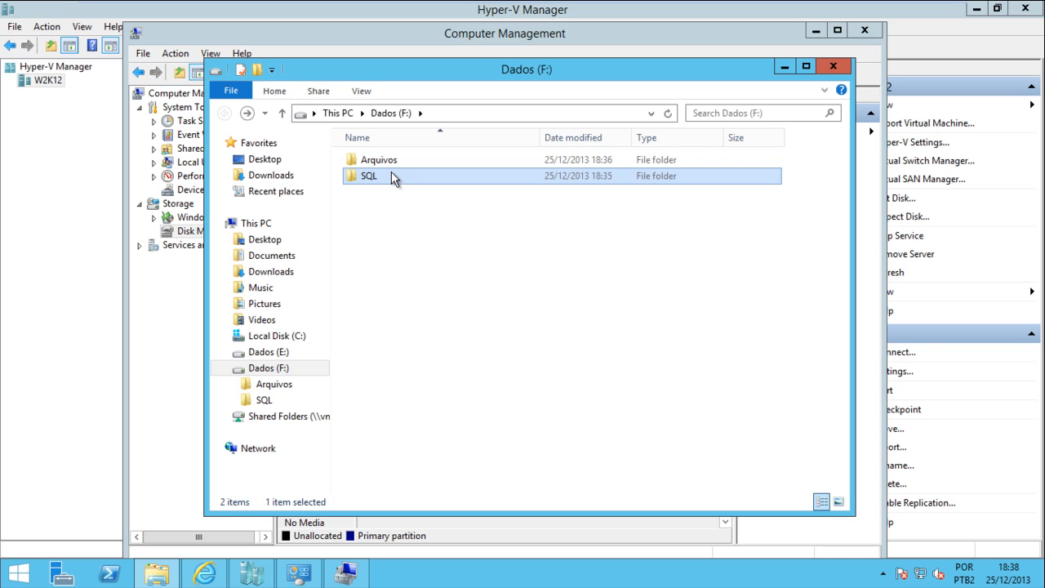
left_click(382, 160)
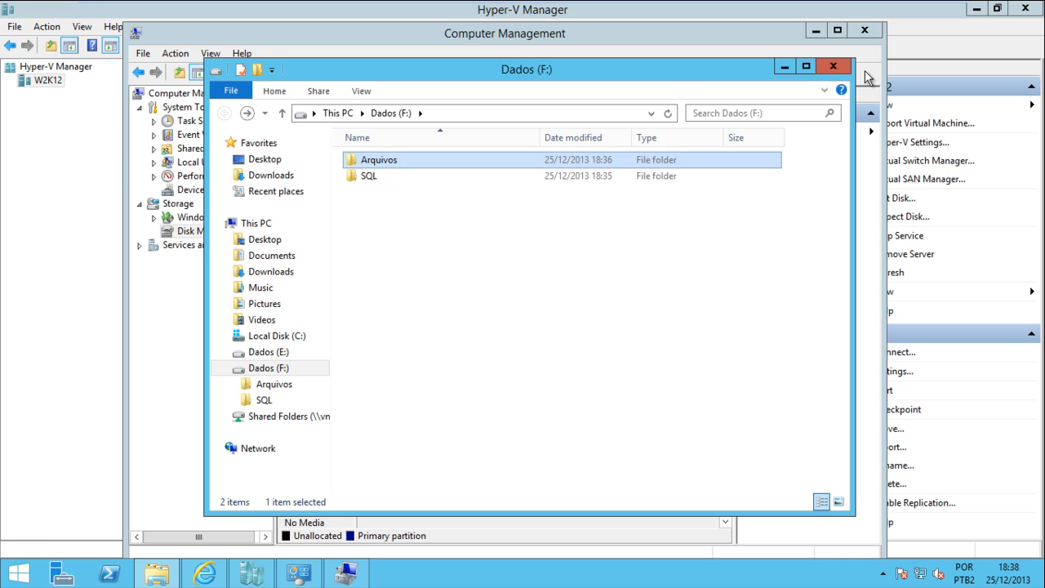
left_click(832, 67)
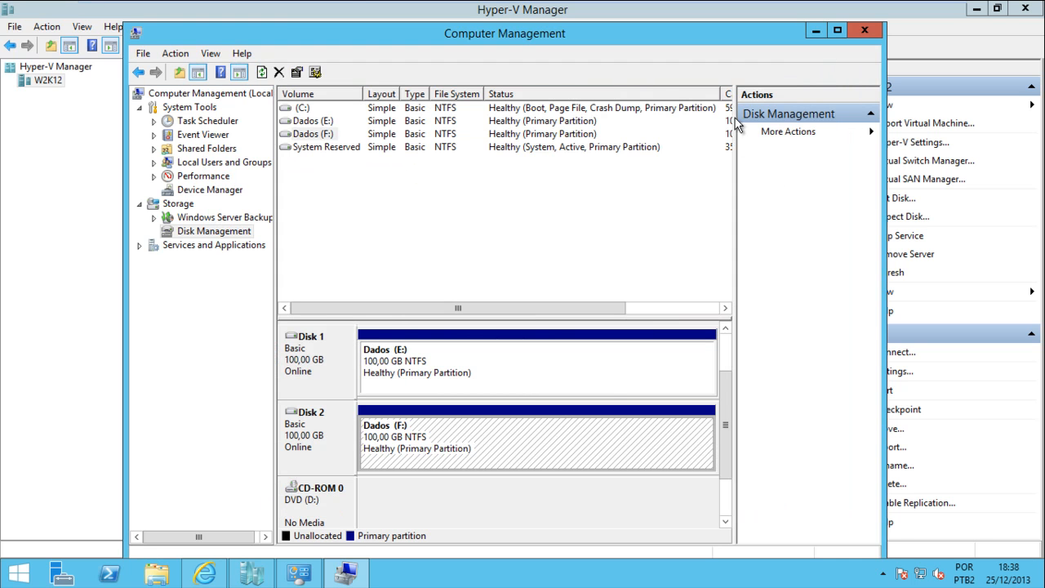
Select the Dados (F:) volume, then minimize Computer Management to bring back Hyper-V Manager
left_click(309, 135)
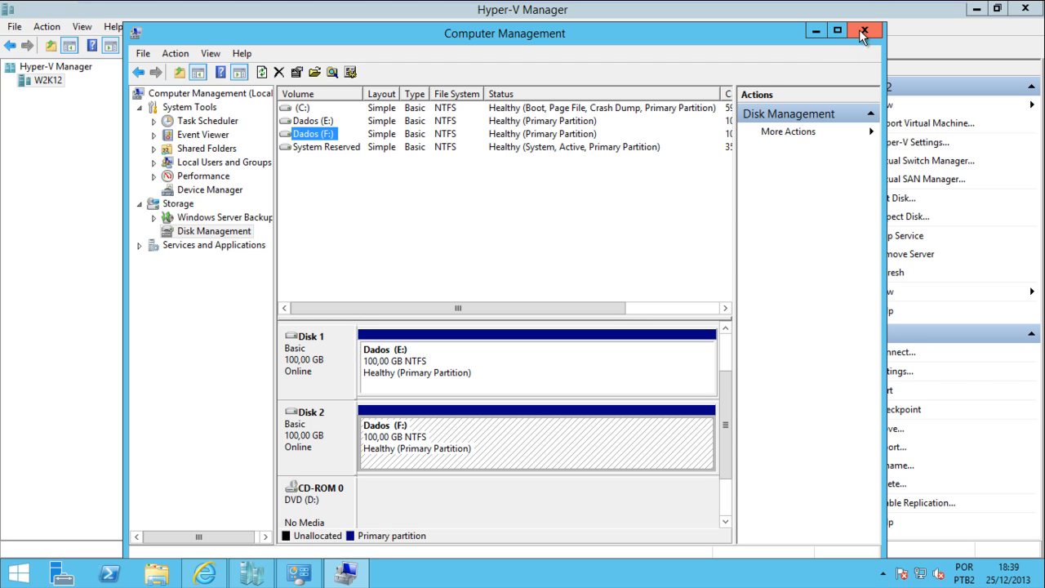
left_click(815, 34)
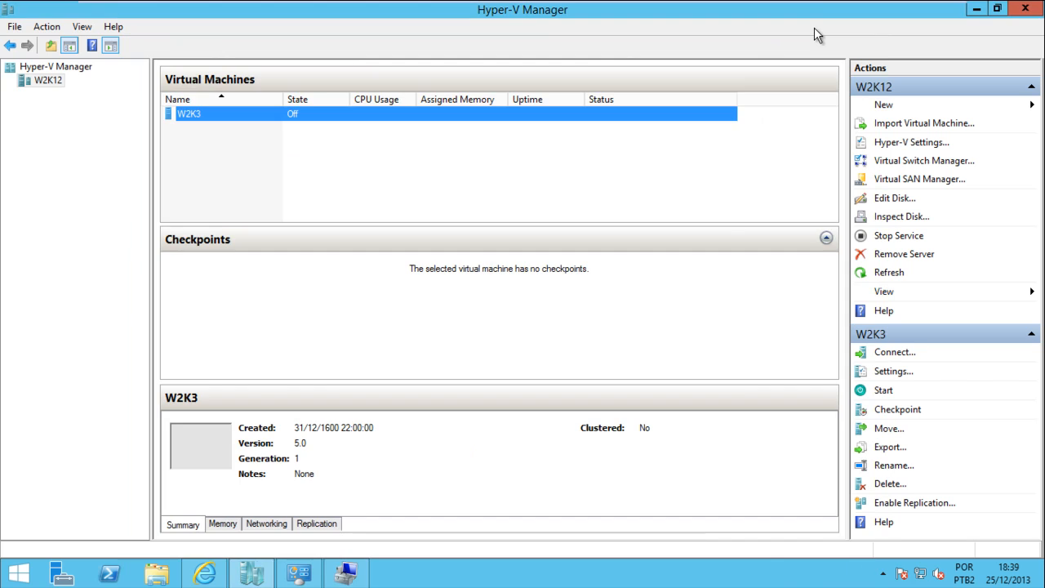
mouse_move(839, 2)
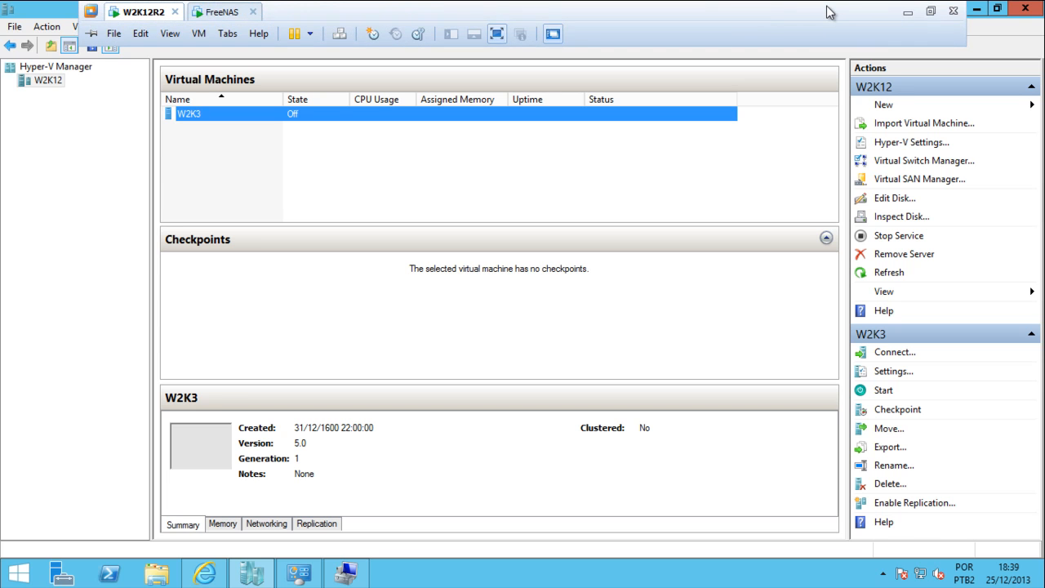